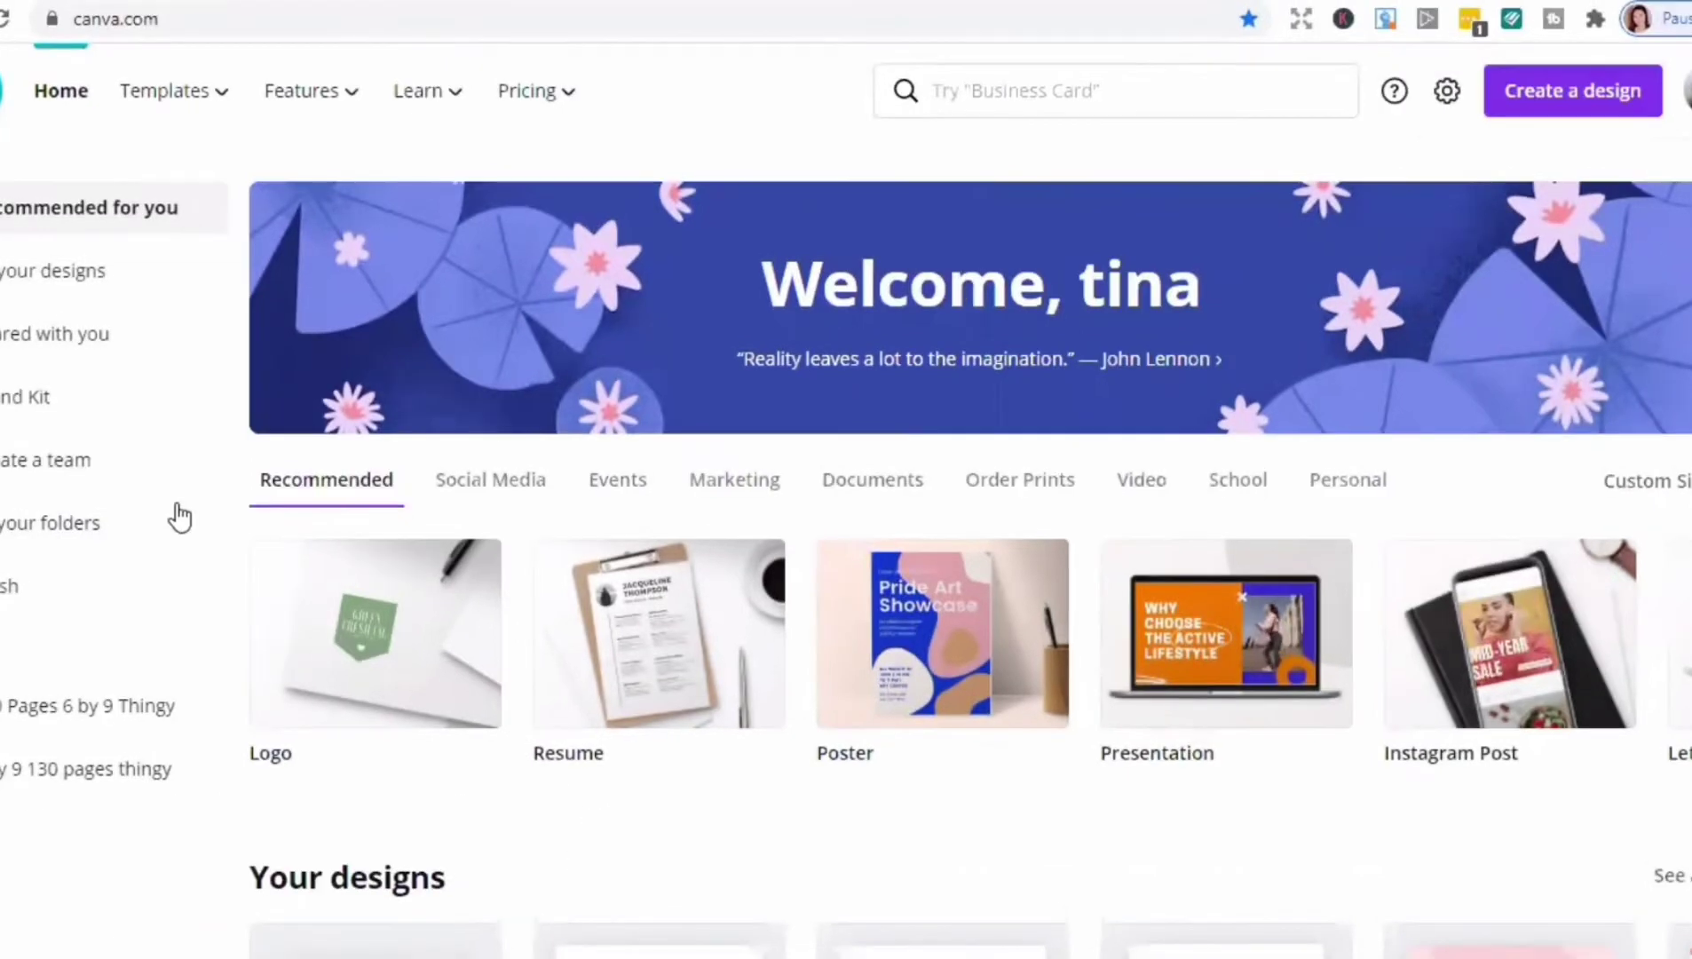
# Step: Create a new custom-size design measuring 6.125 by 9.25 inches
pyautogui.click(1570, 90)
pyautogui.click(1593, 225)
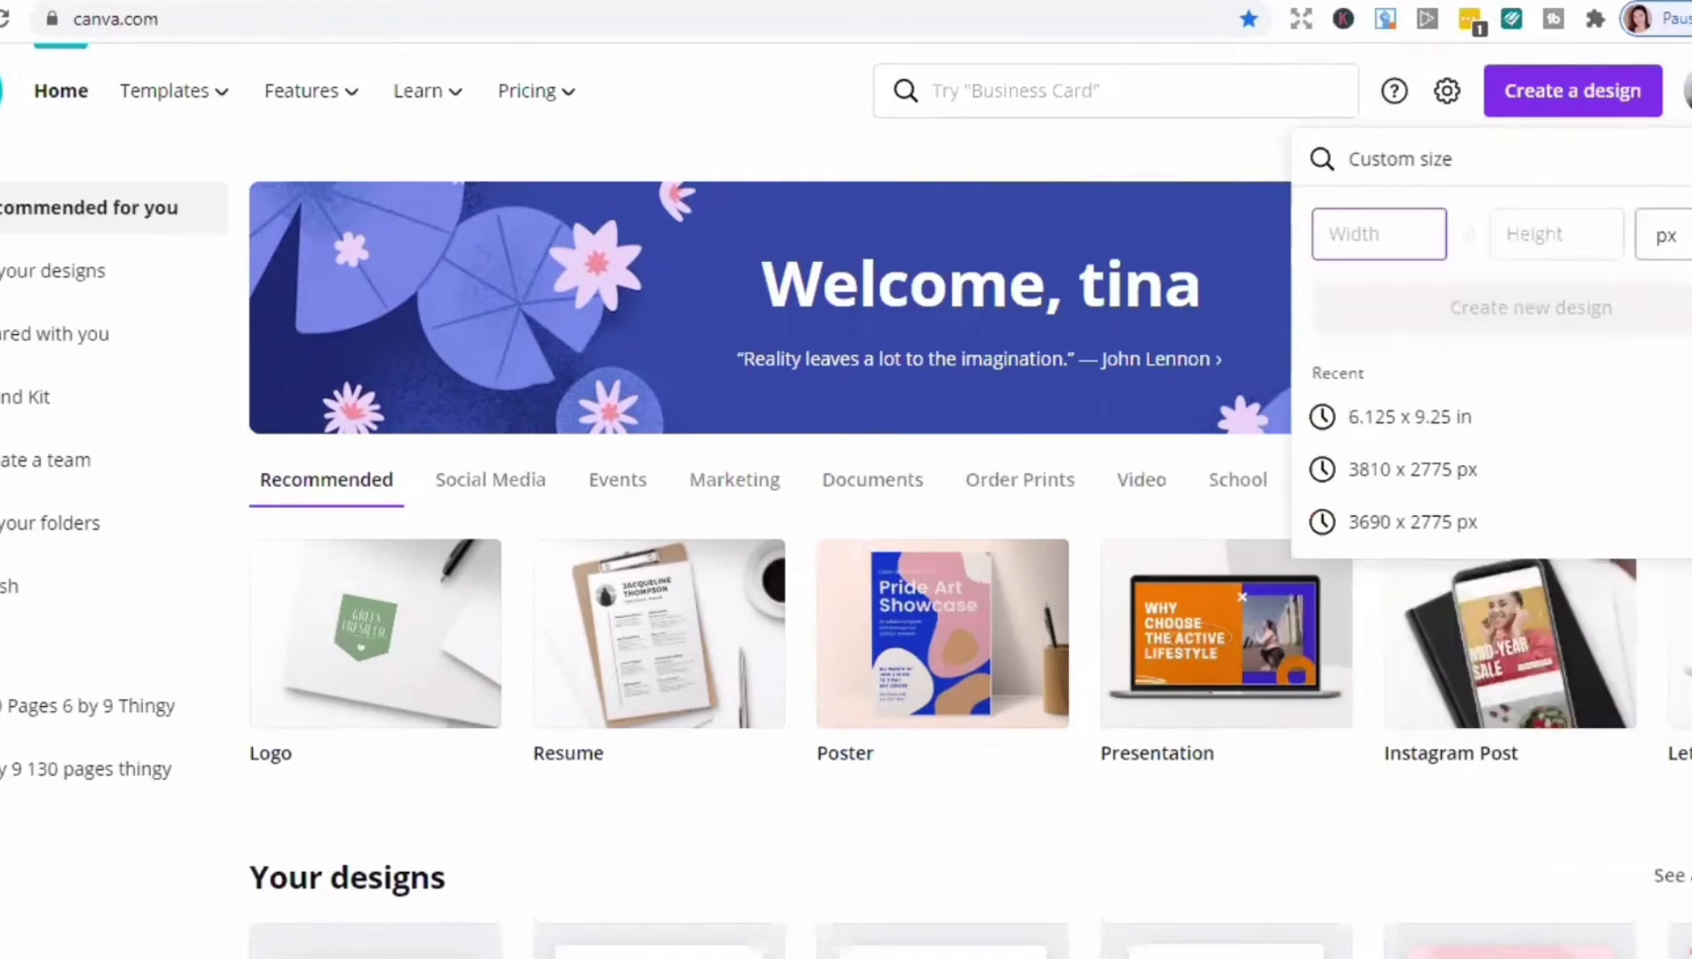
pyautogui.click(1666, 235)
pyautogui.click(1682, 284)
pyautogui.click(1421, 237)
pyautogui.write('6.125')
pyautogui.click(1499, 232)
pyautogui.write('9.25')
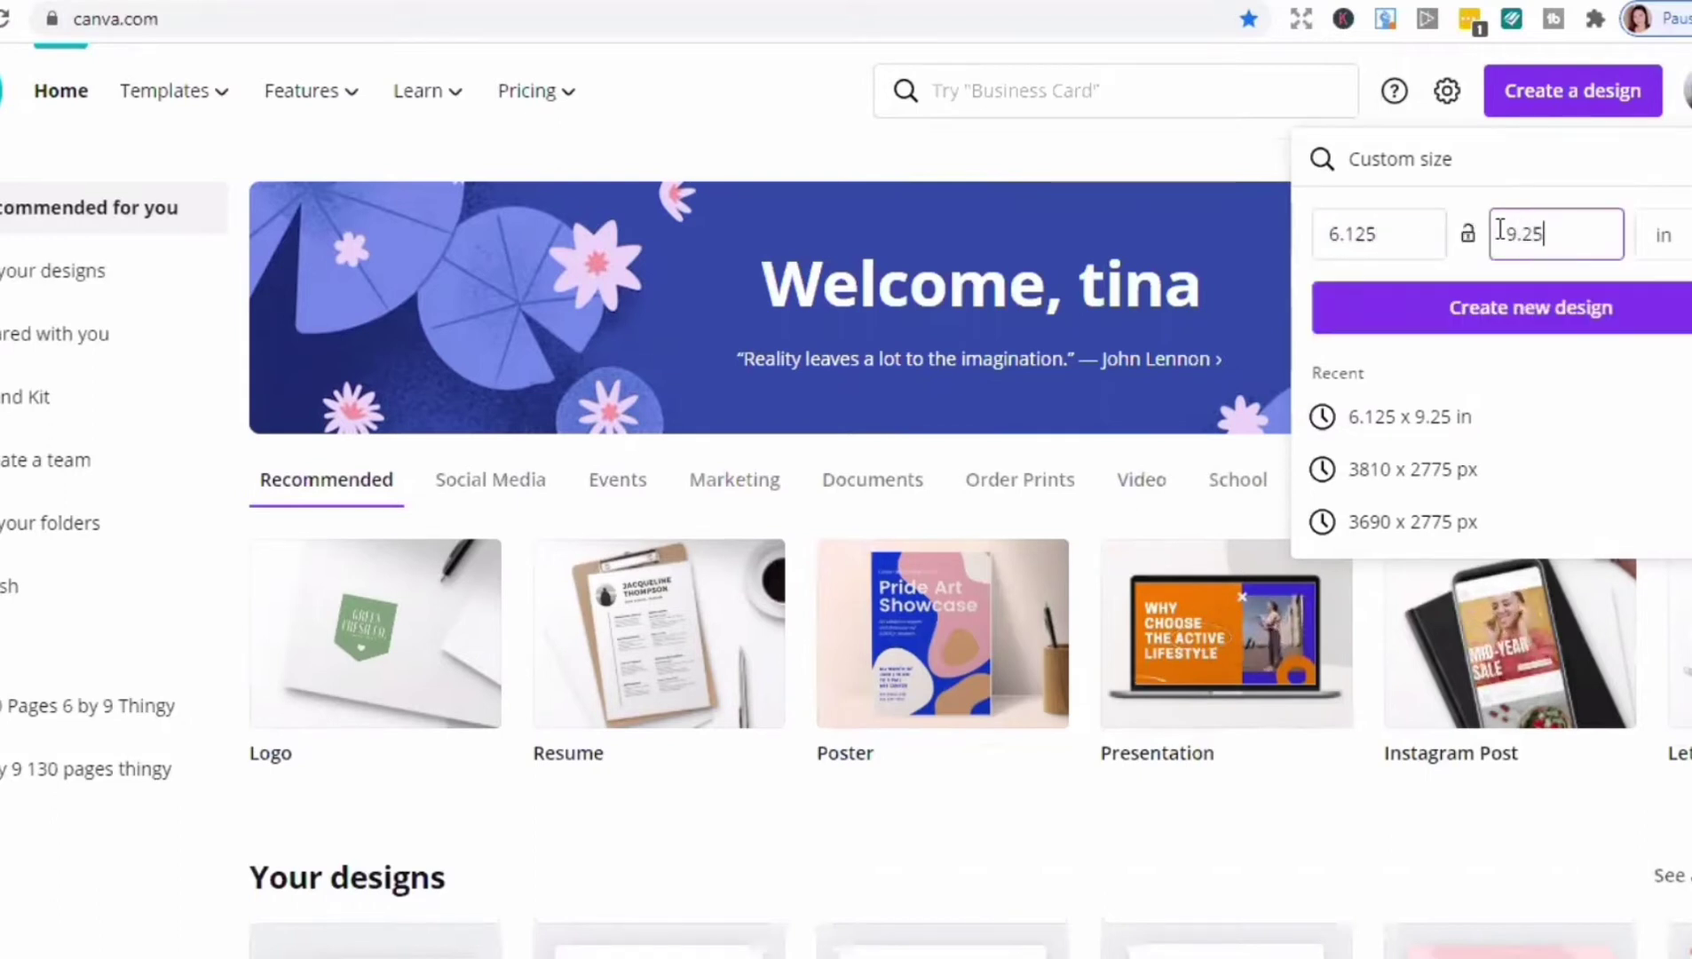
pyautogui.click(1536, 326)
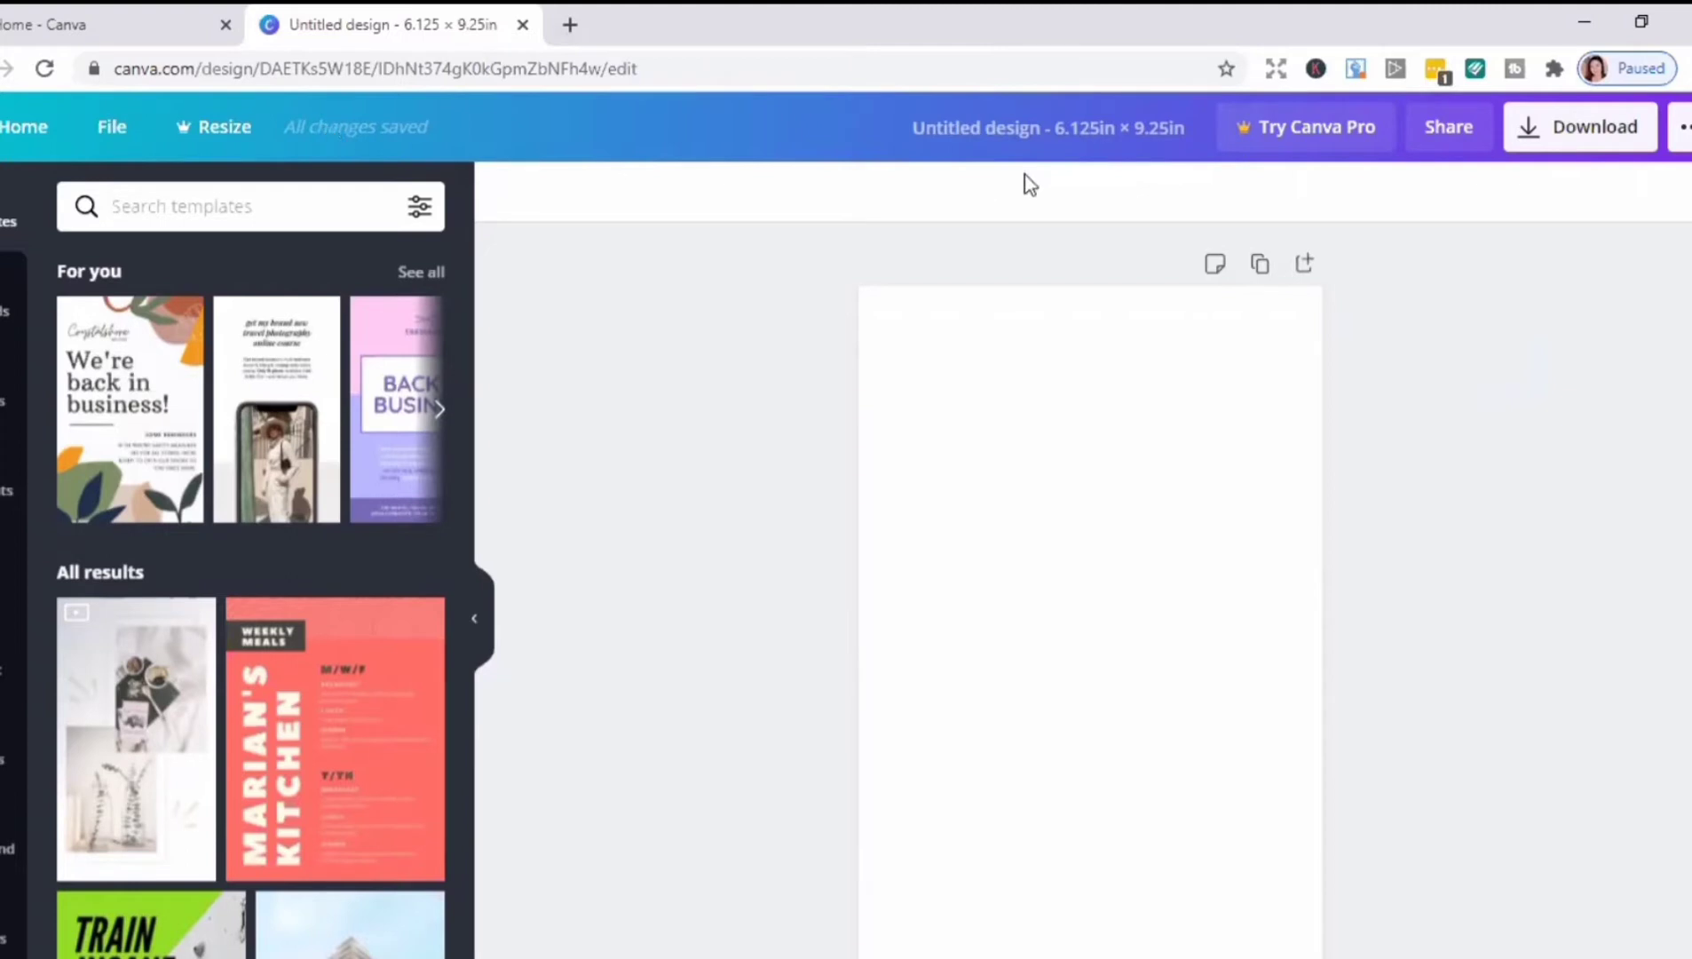
# Step: Name the design "KDP interior Mindfulness Journal" and show the page margins
pyautogui.click(996, 133)
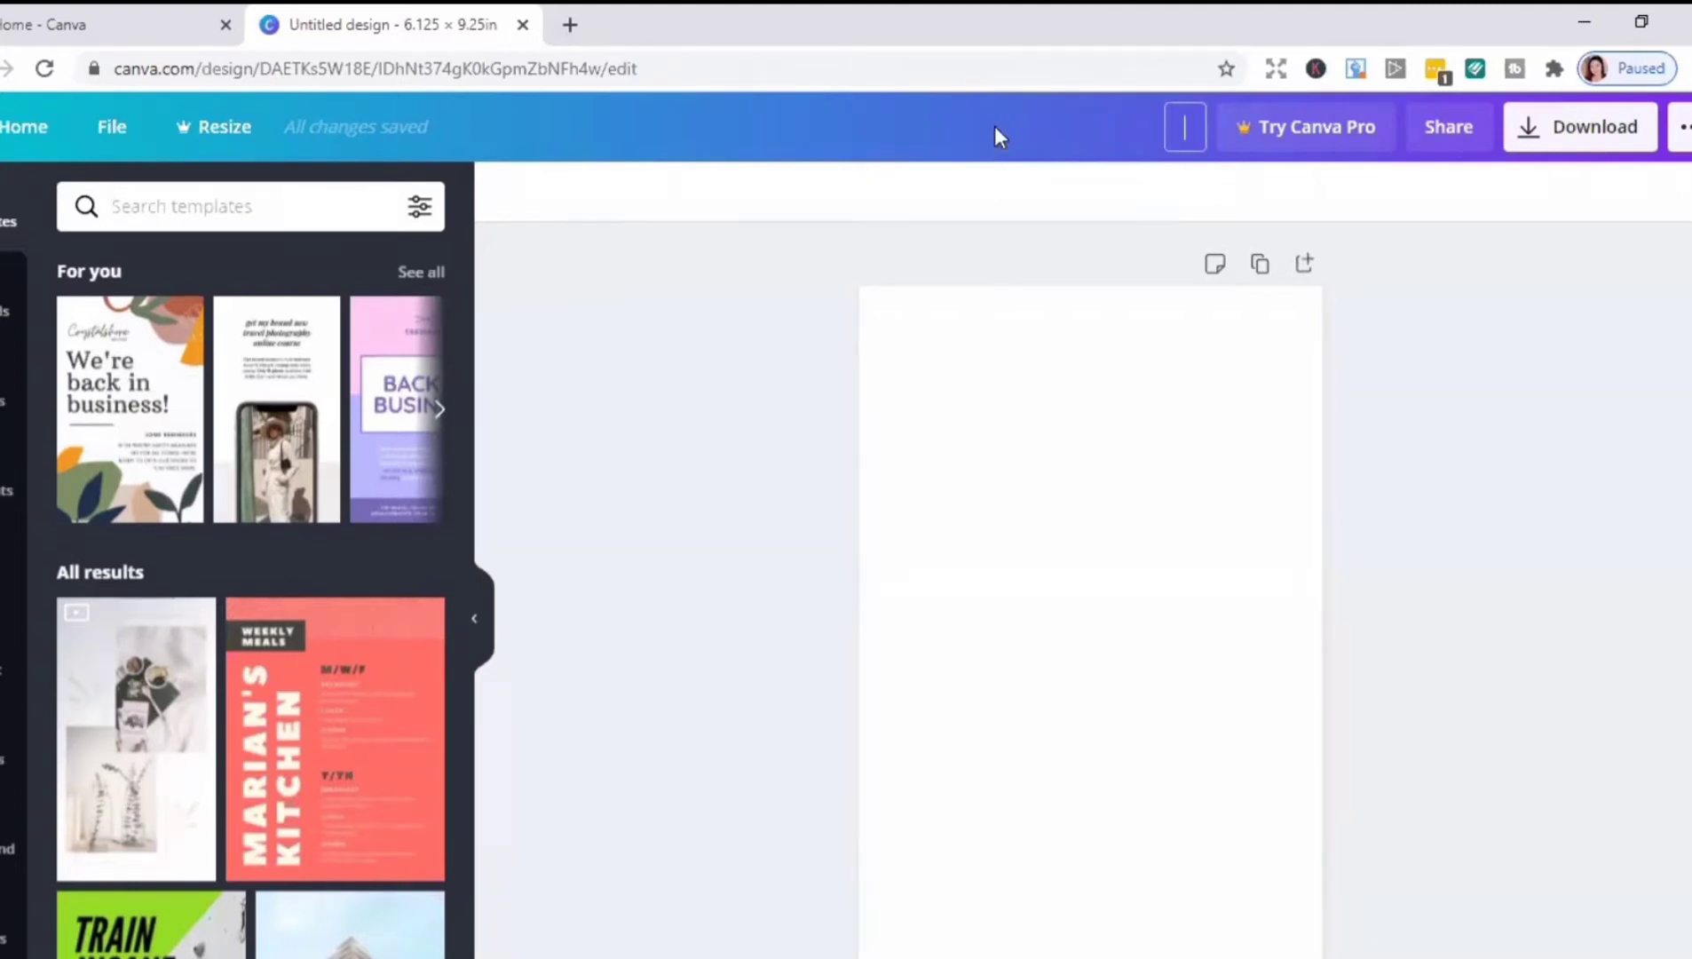
pyautogui.write('KDP interior Mindfulness Journal')
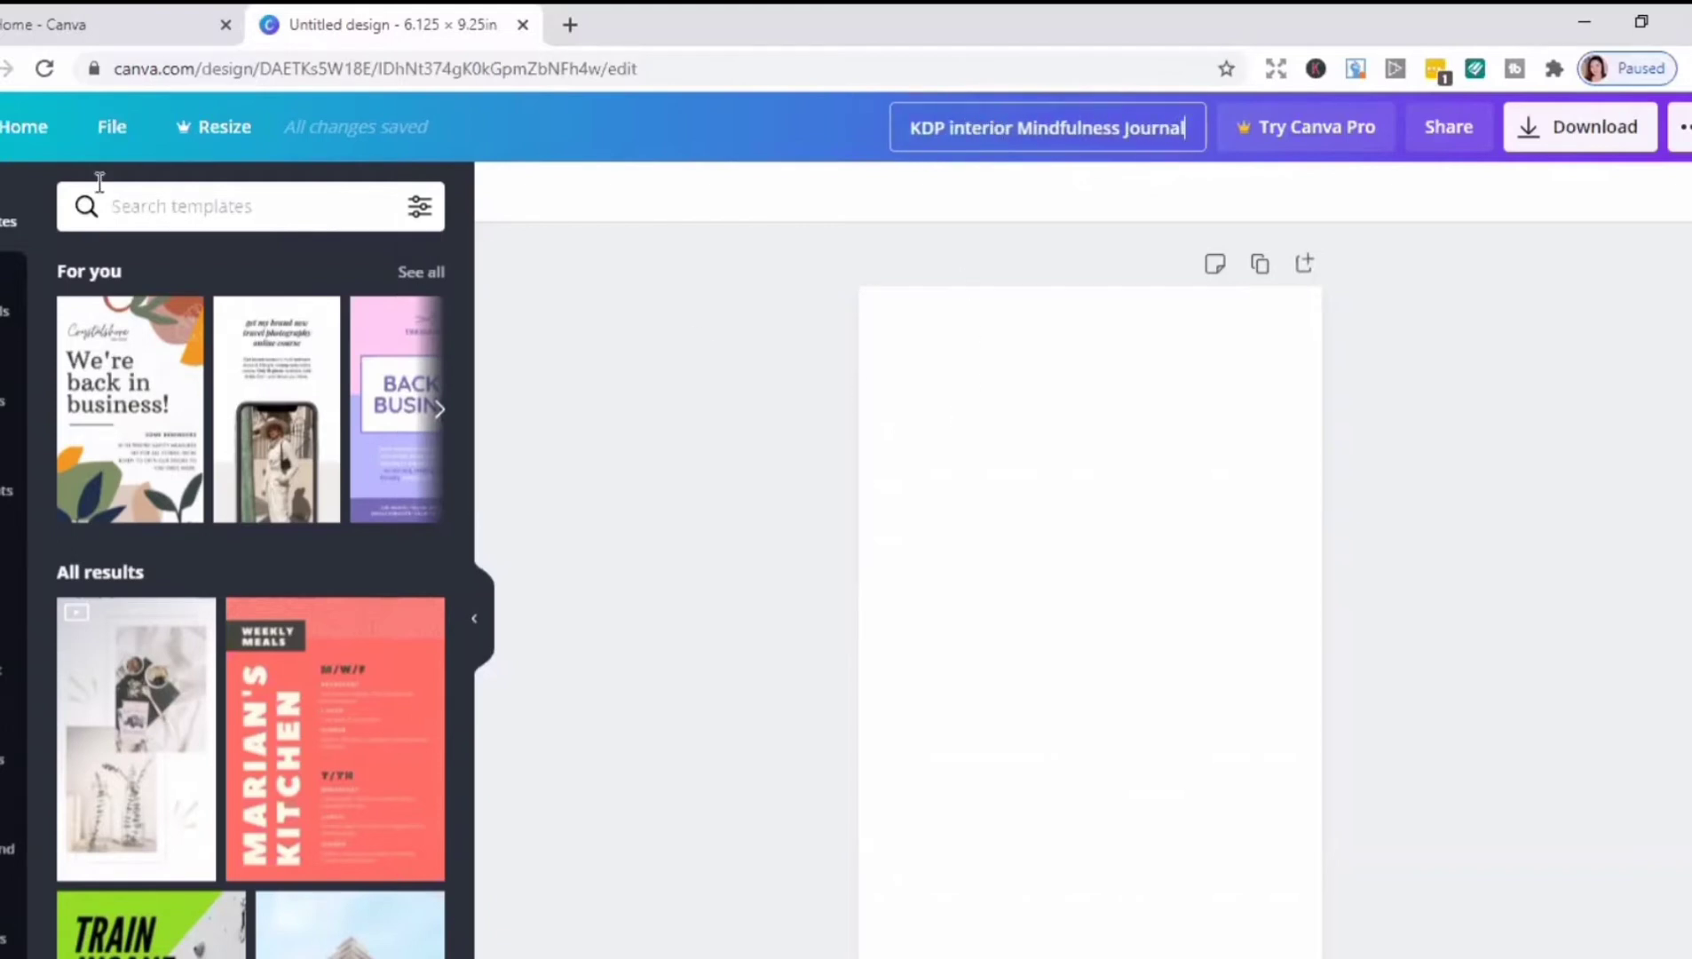
pyautogui.click(113, 133)
pyautogui.click(154, 480)
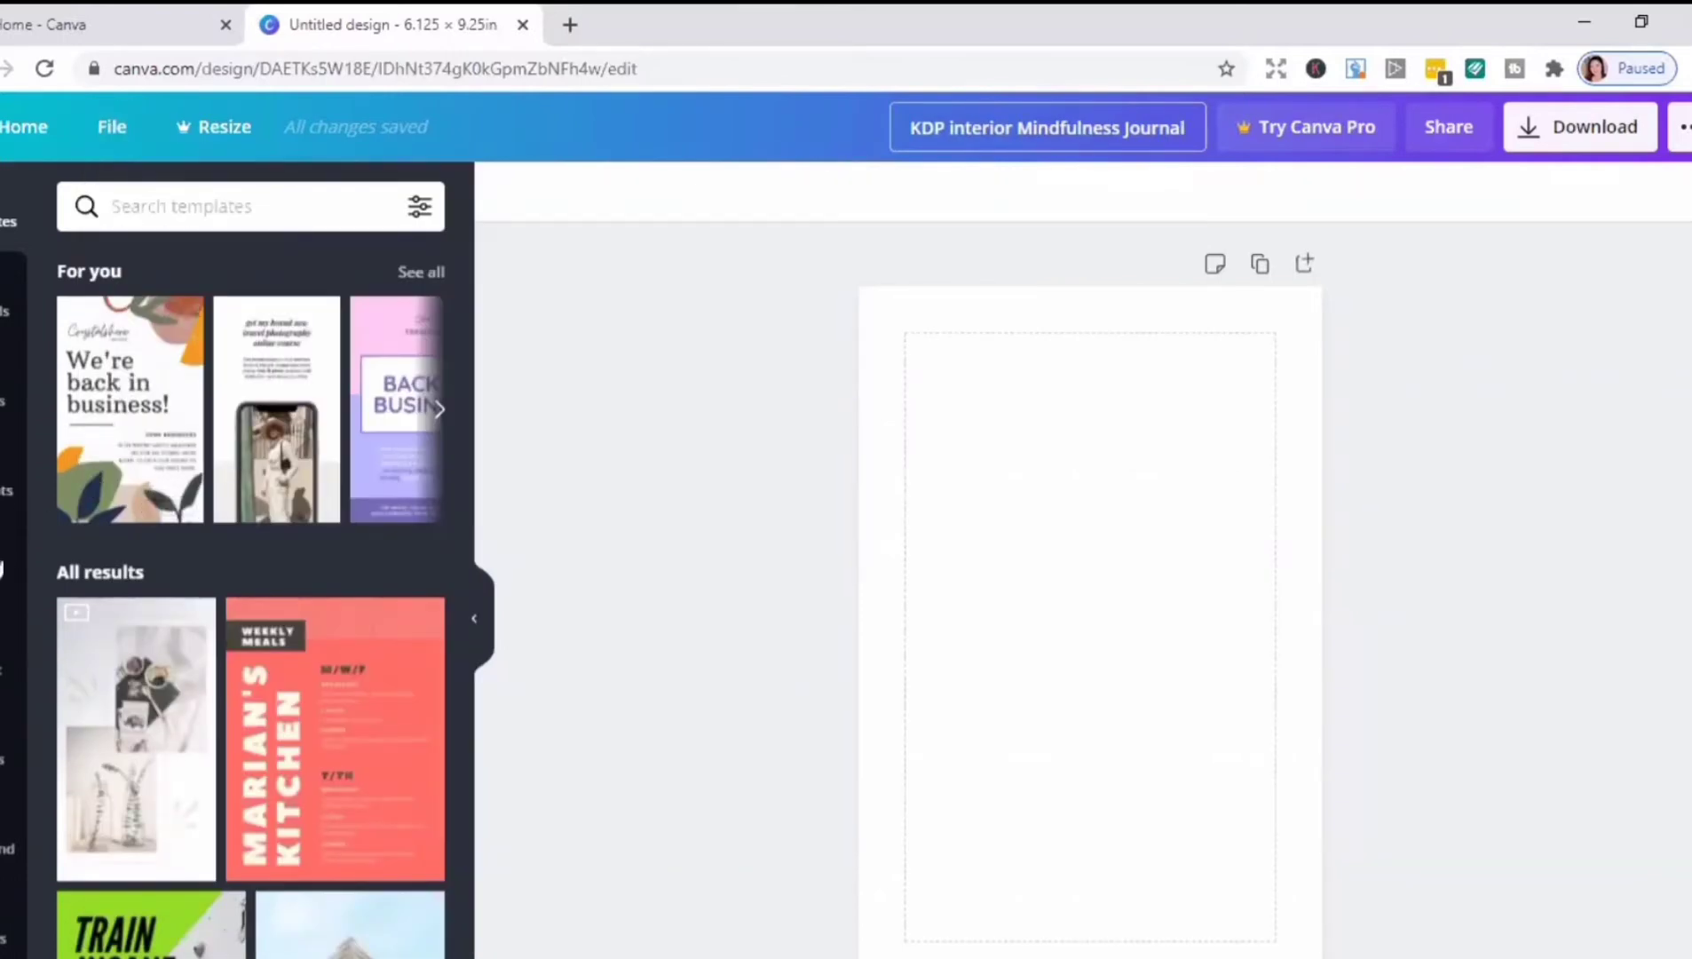
# Step: Add a body text box reading "Mindfulness Journal" and set its font to Playlist Script
pyautogui.click(11, 581)
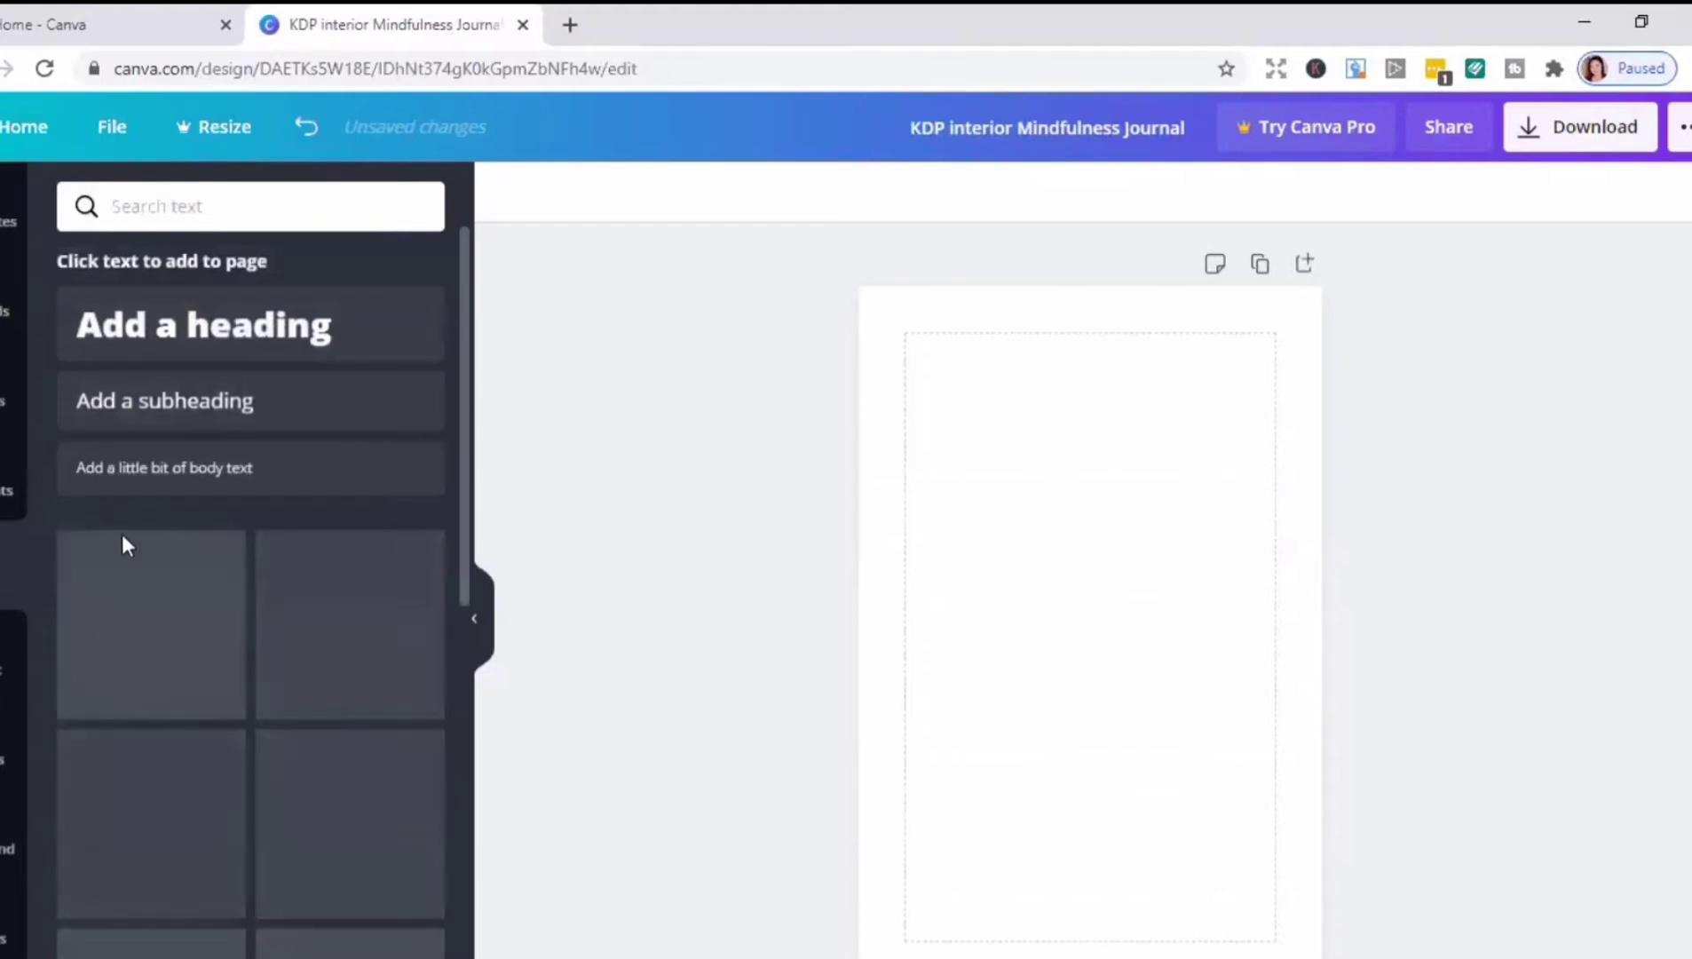
pyautogui.click(157, 477)
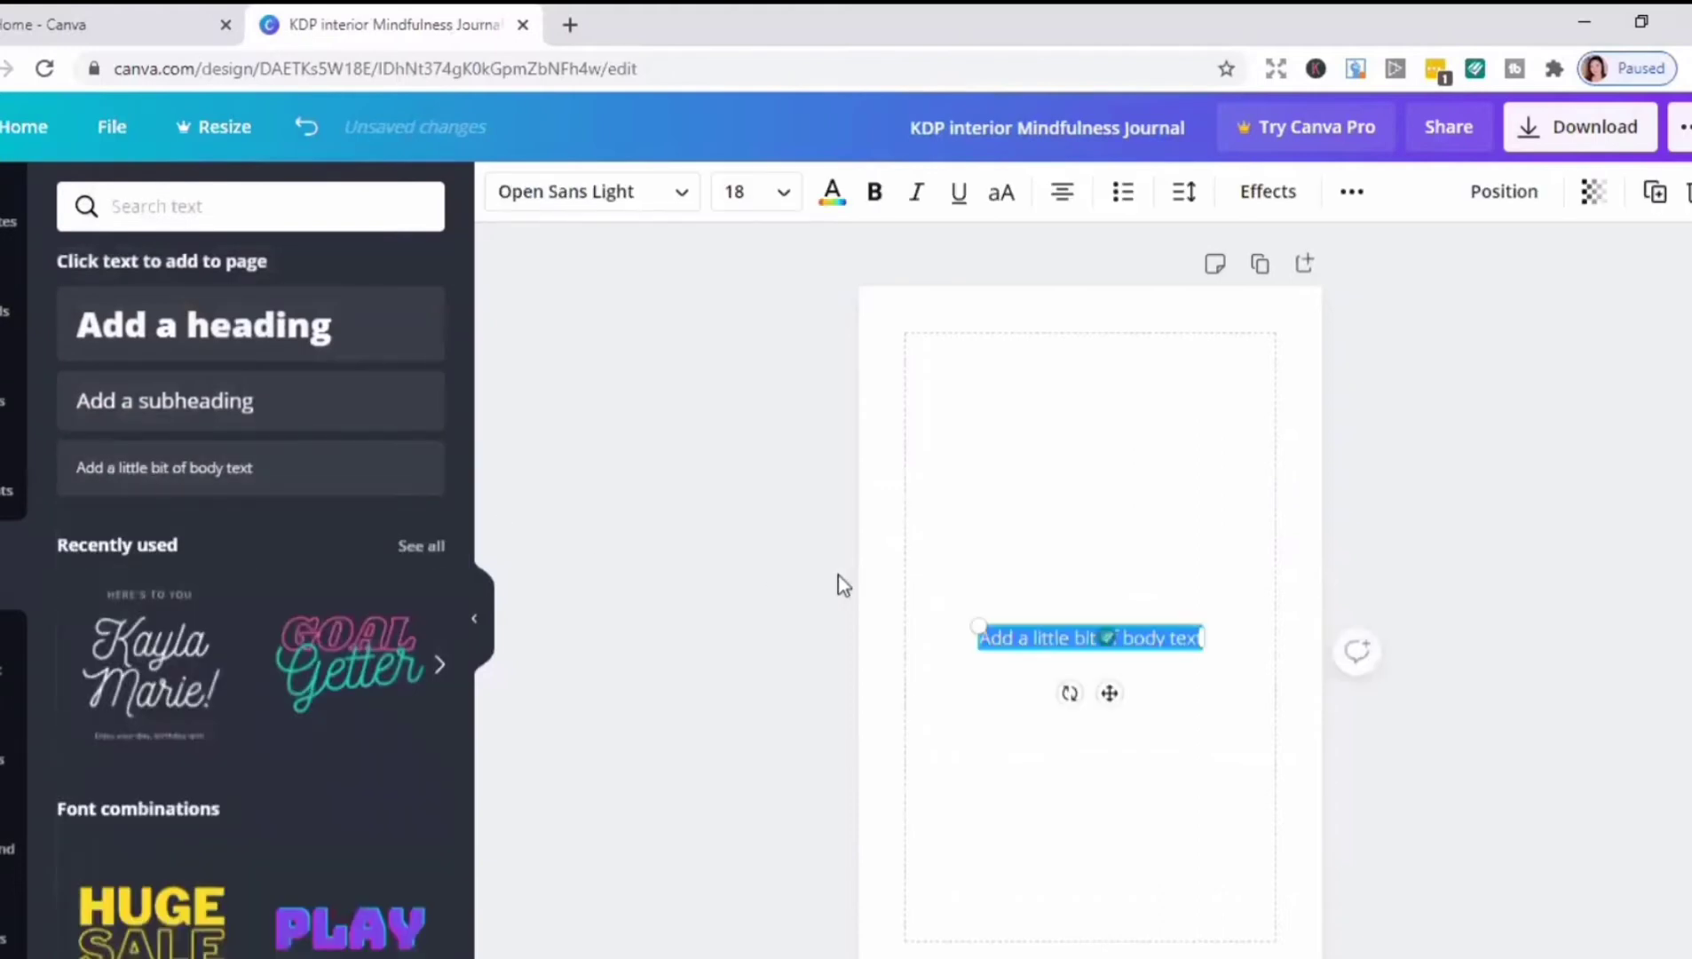
pyautogui.write('Mindfulness')
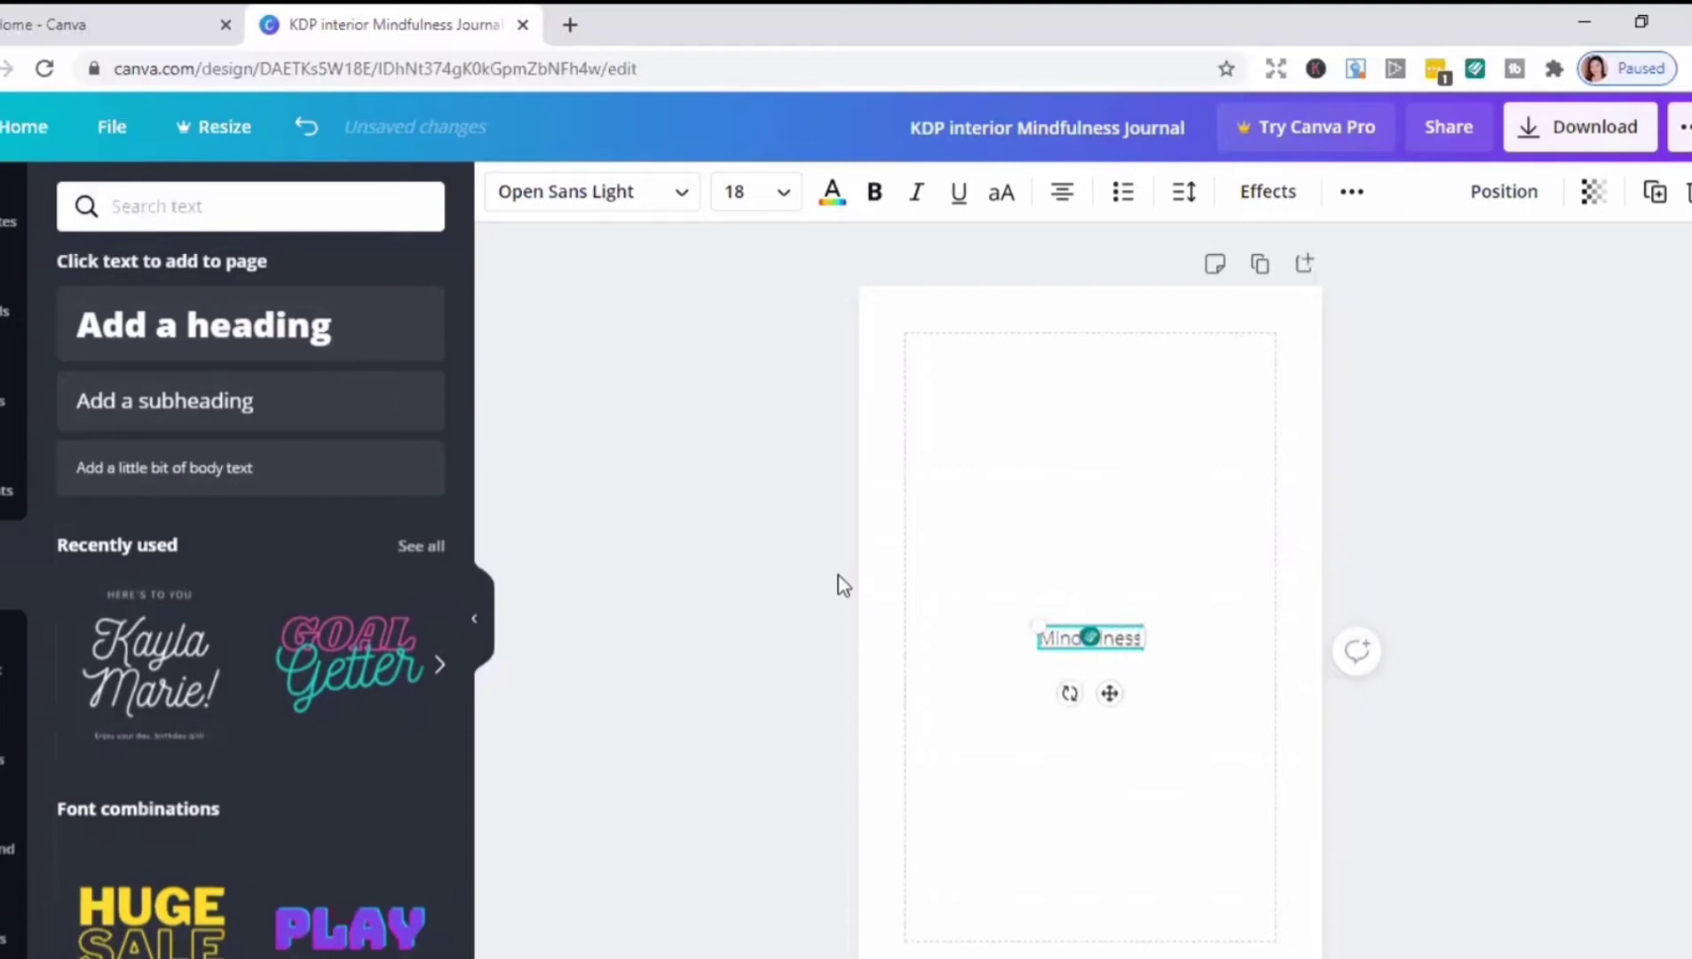
pyautogui.write(' Journal')
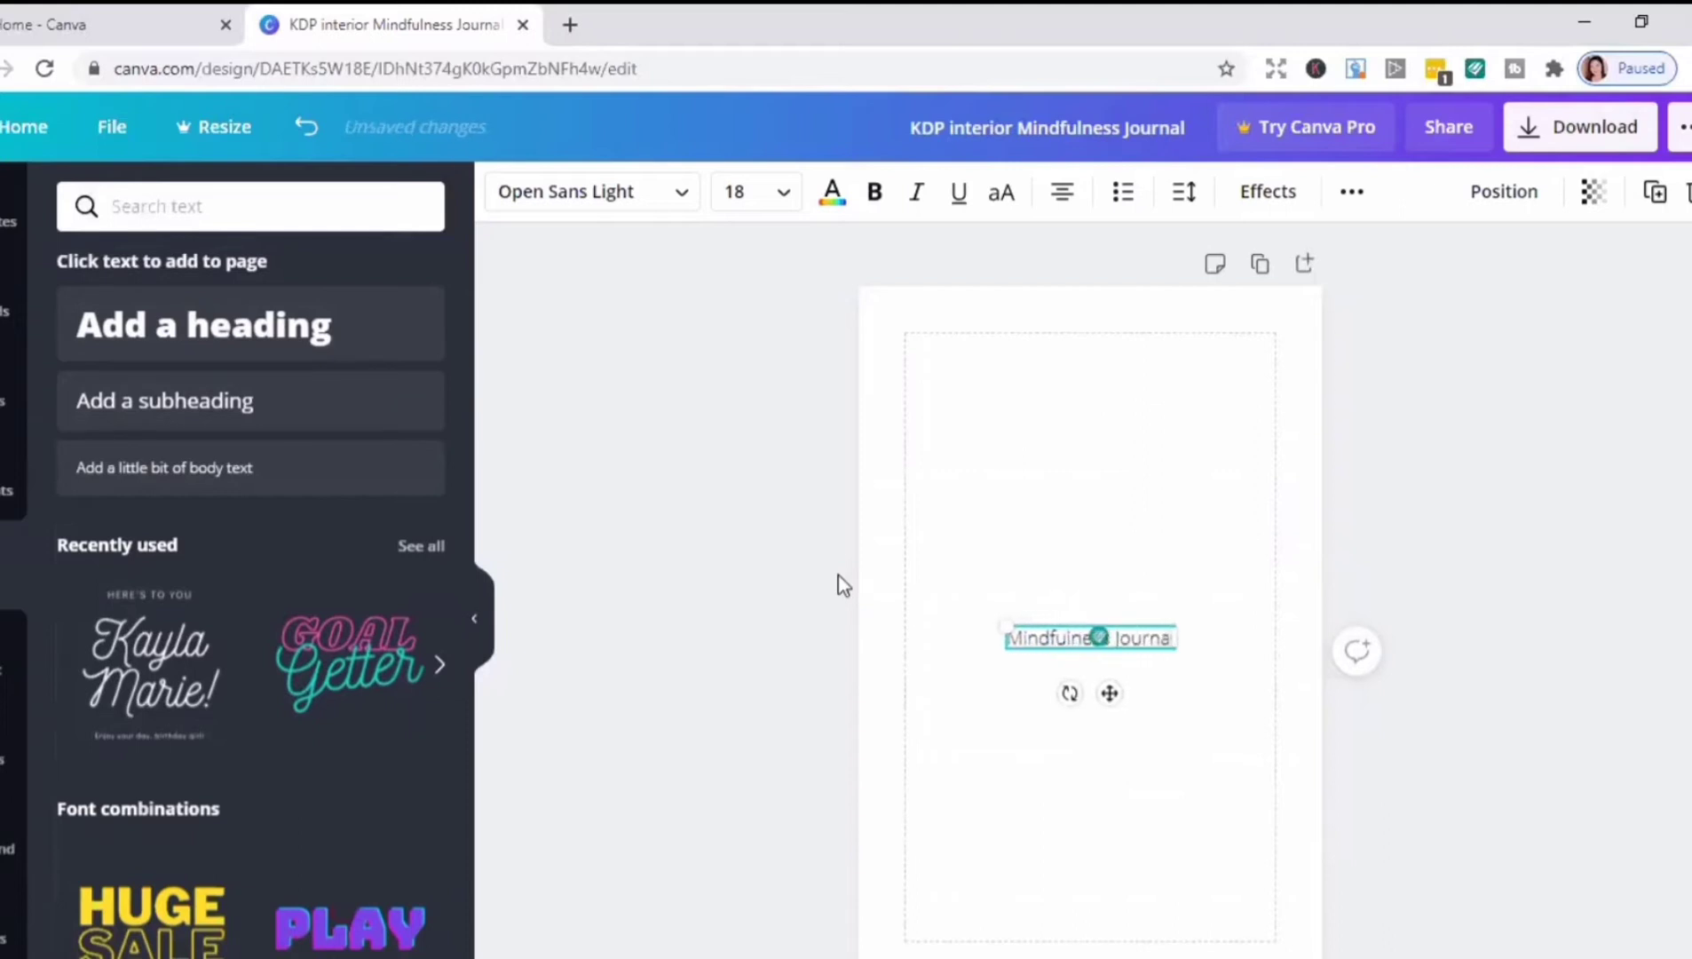
pyautogui.click(681, 195)
pyautogui.click(189, 378)
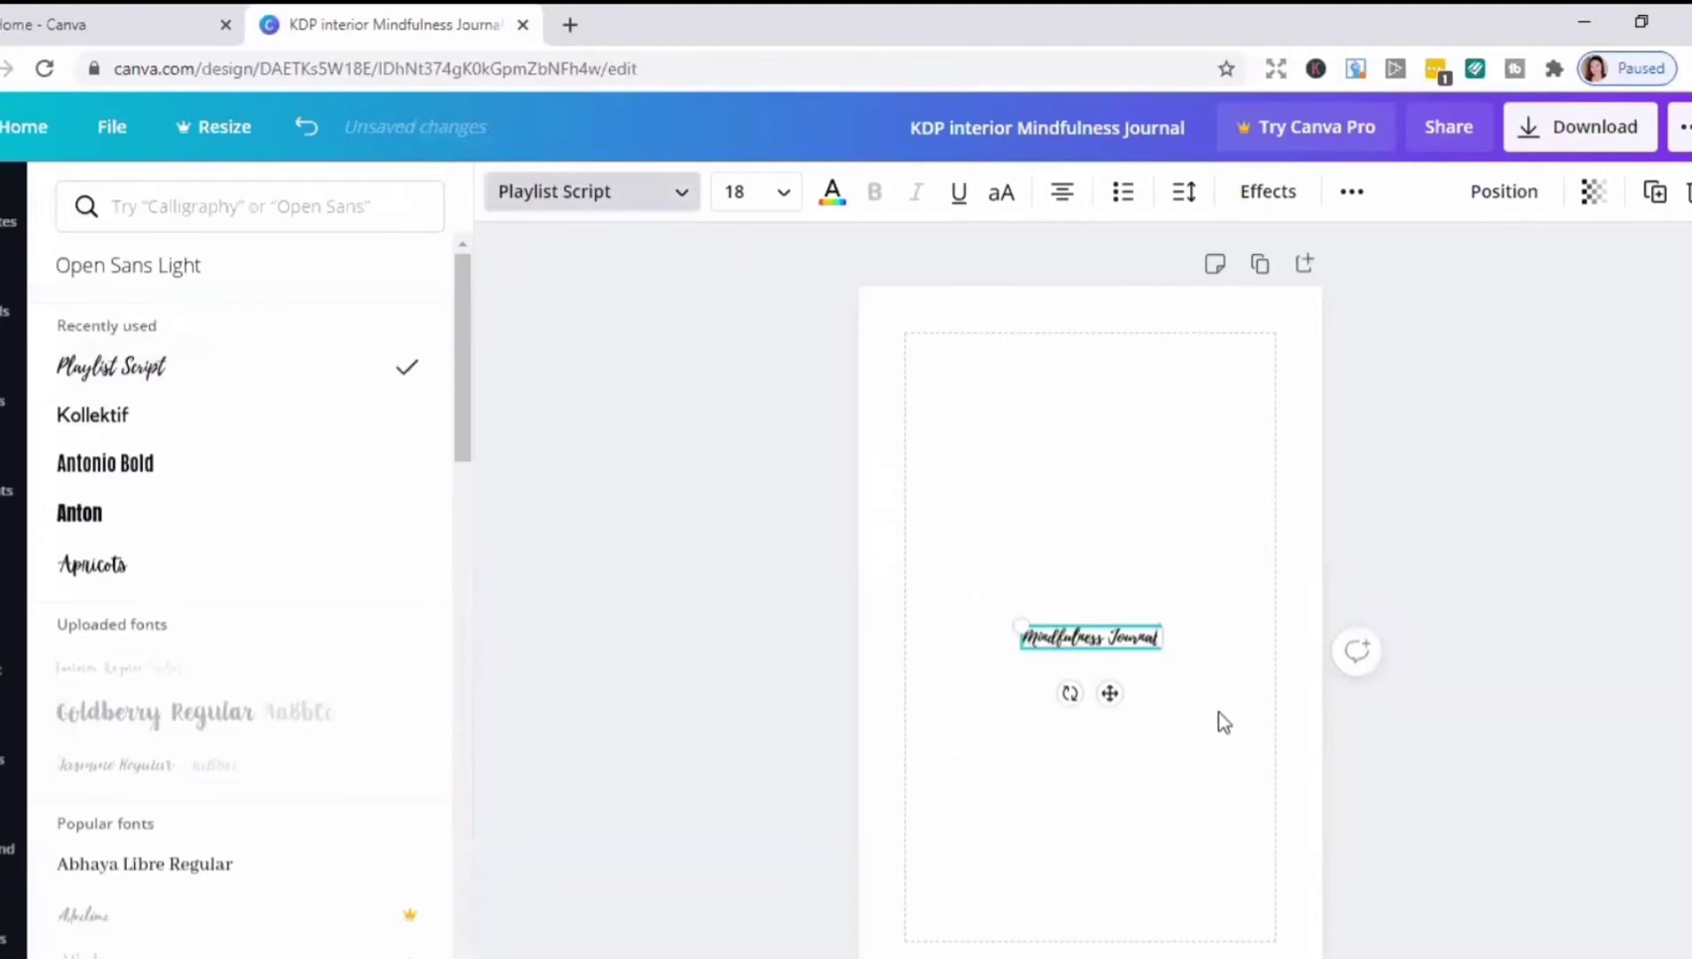
# Step: Enlarge the "Mindfulness Journal" text to a font size of about 38.7 and centre it in the upper part of the page
pyautogui.moveTo(1159, 651); pyautogui.dragTo(1229, 741)
pyautogui.moveTo(1019, 668); pyautogui.dragTo(963, 711)
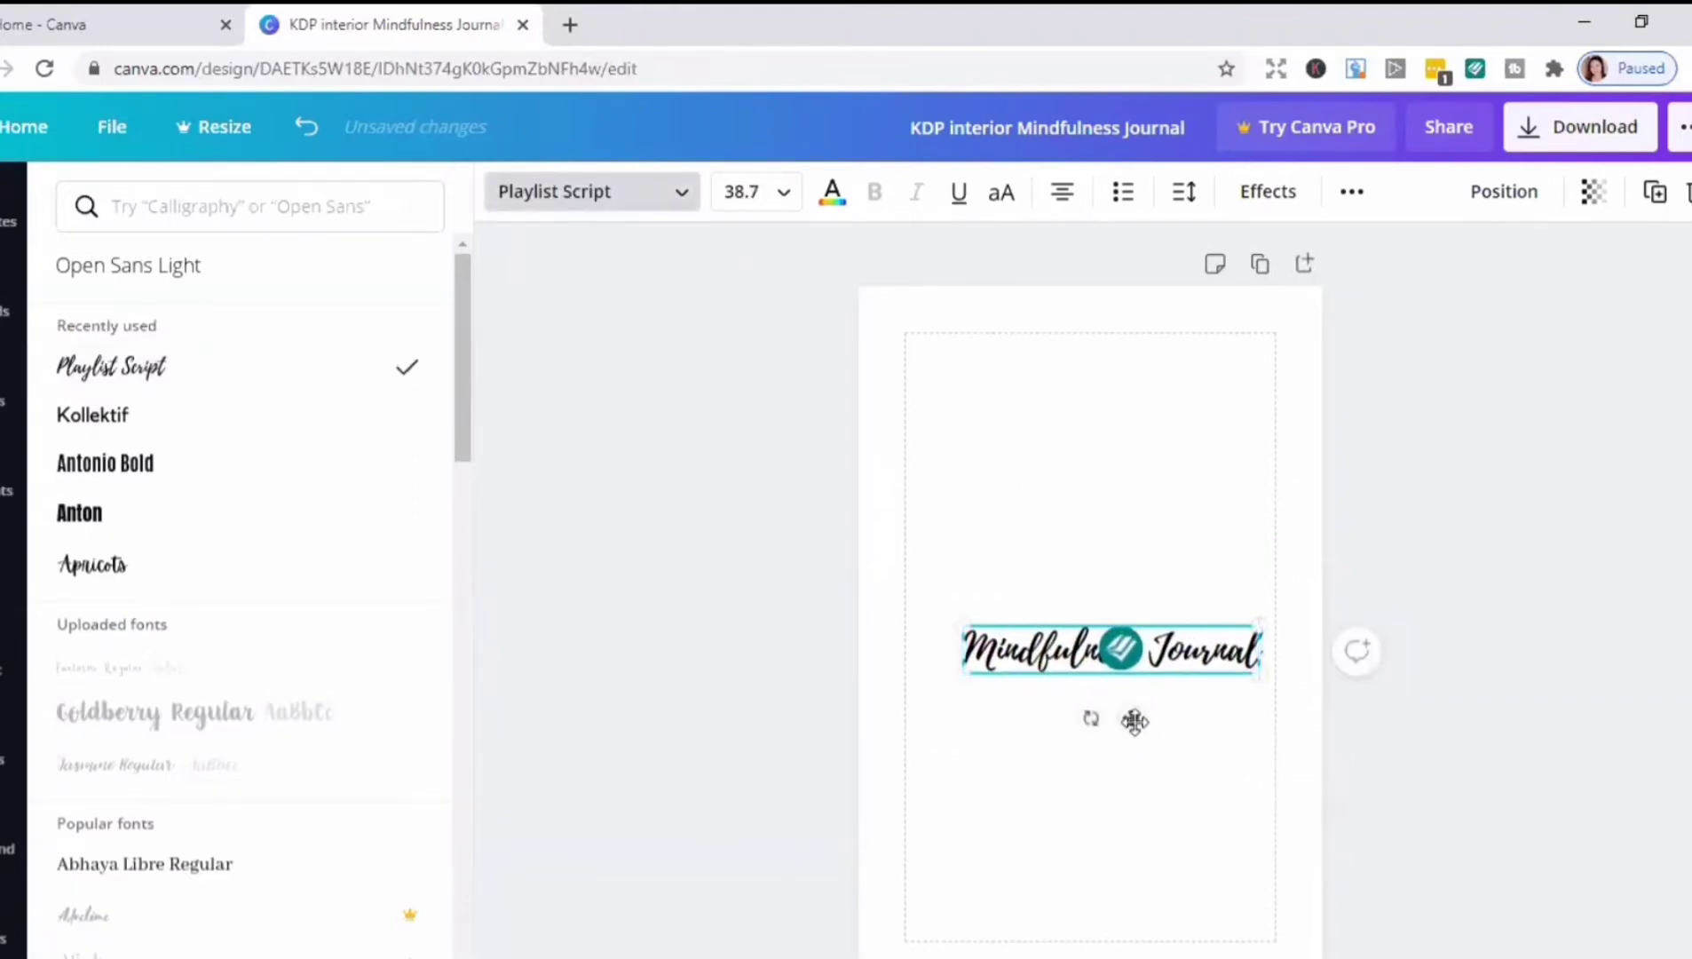
pyautogui.moveTo(1123, 699); pyautogui.dragTo(1106, 580)
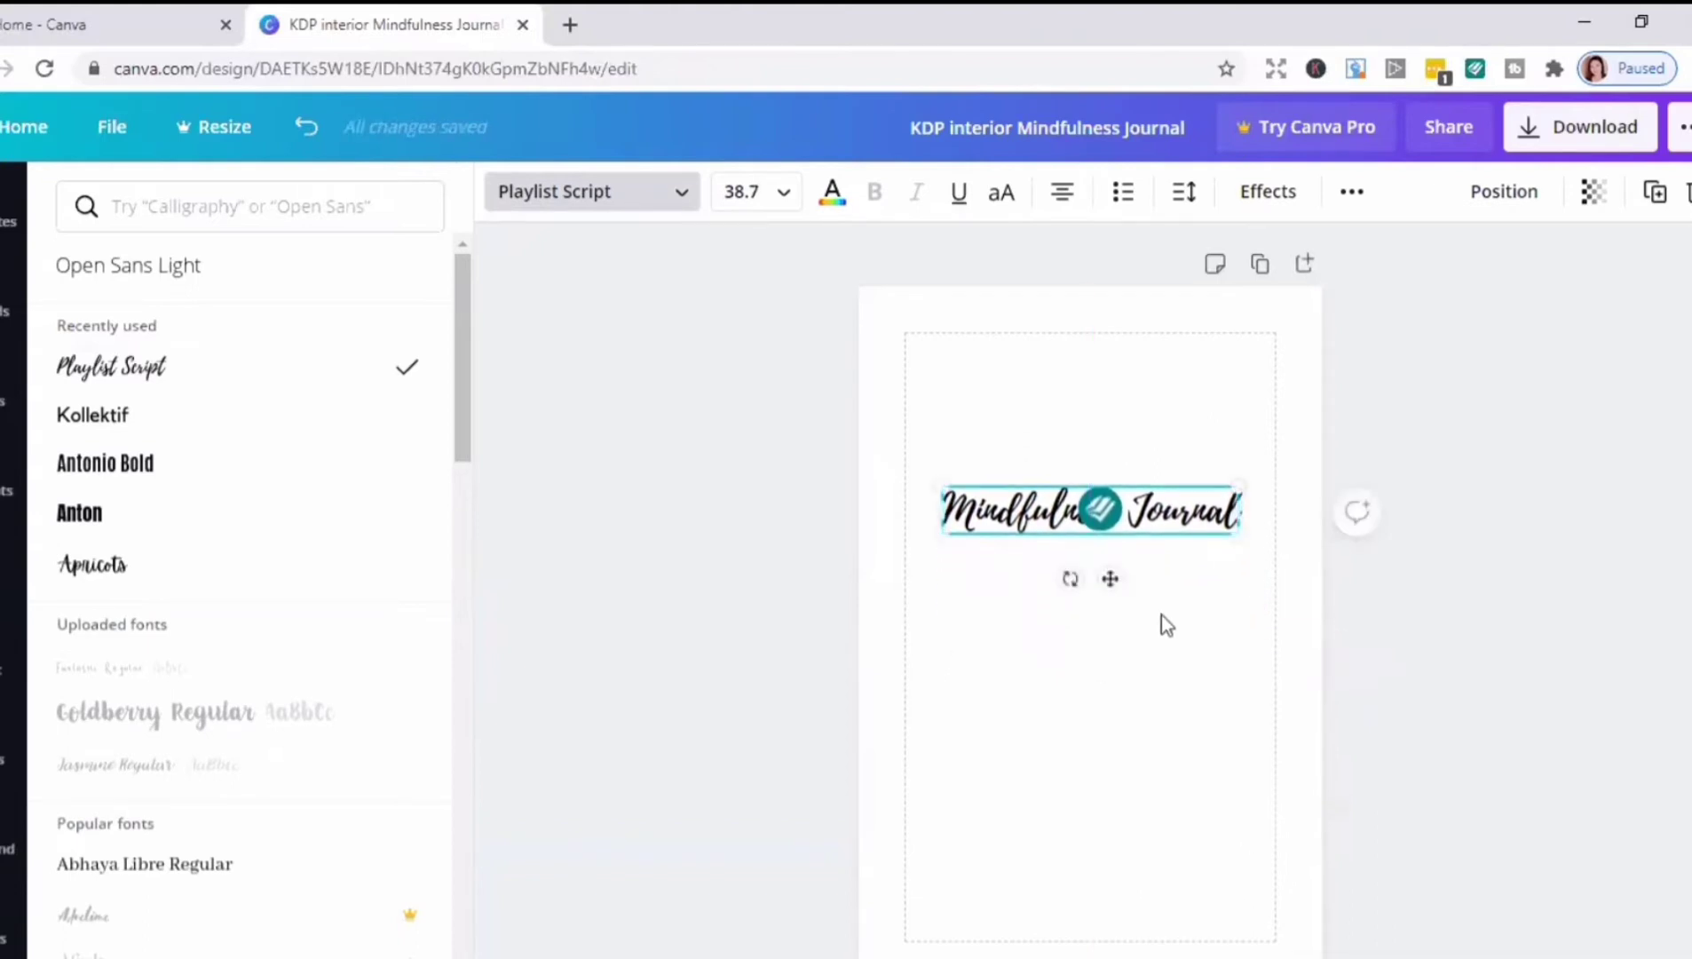
pyautogui.click(1157, 608)
# Step: Split the title by cutting "Journal" from it, duplicating the text box, placing the copy below and changing its text to "Journal"
pyautogui.click(1133, 519)
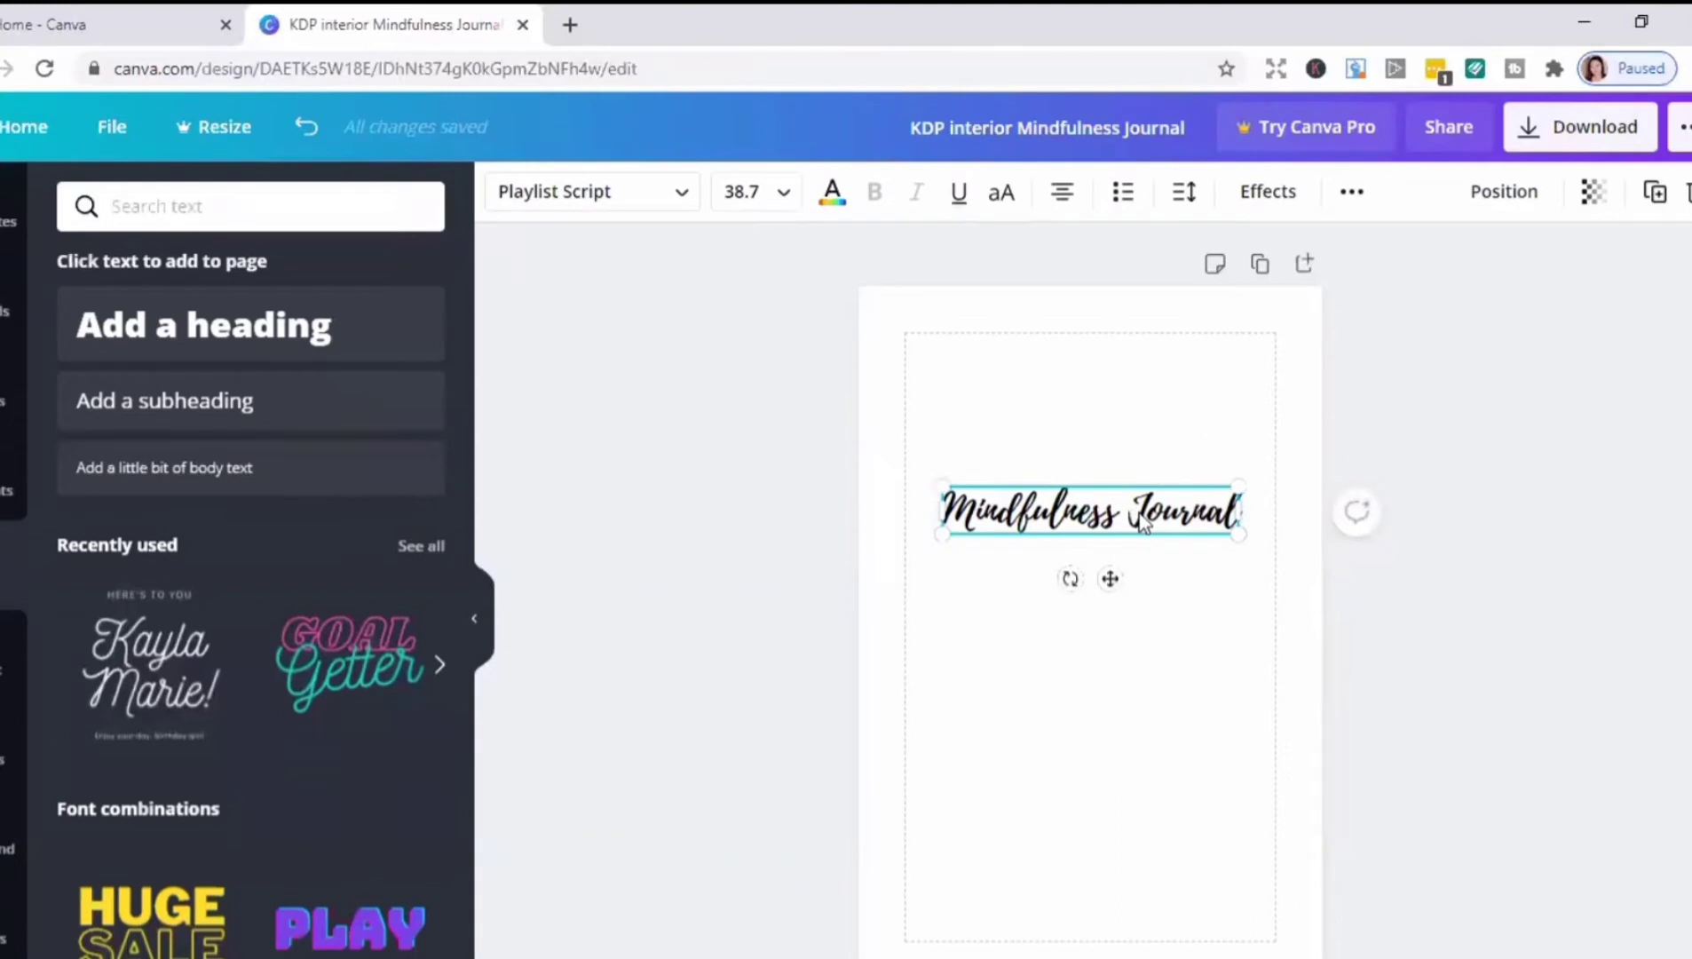
pyautogui.doubleClick(1136, 518)
pyautogui.rightClick(1146, 518)
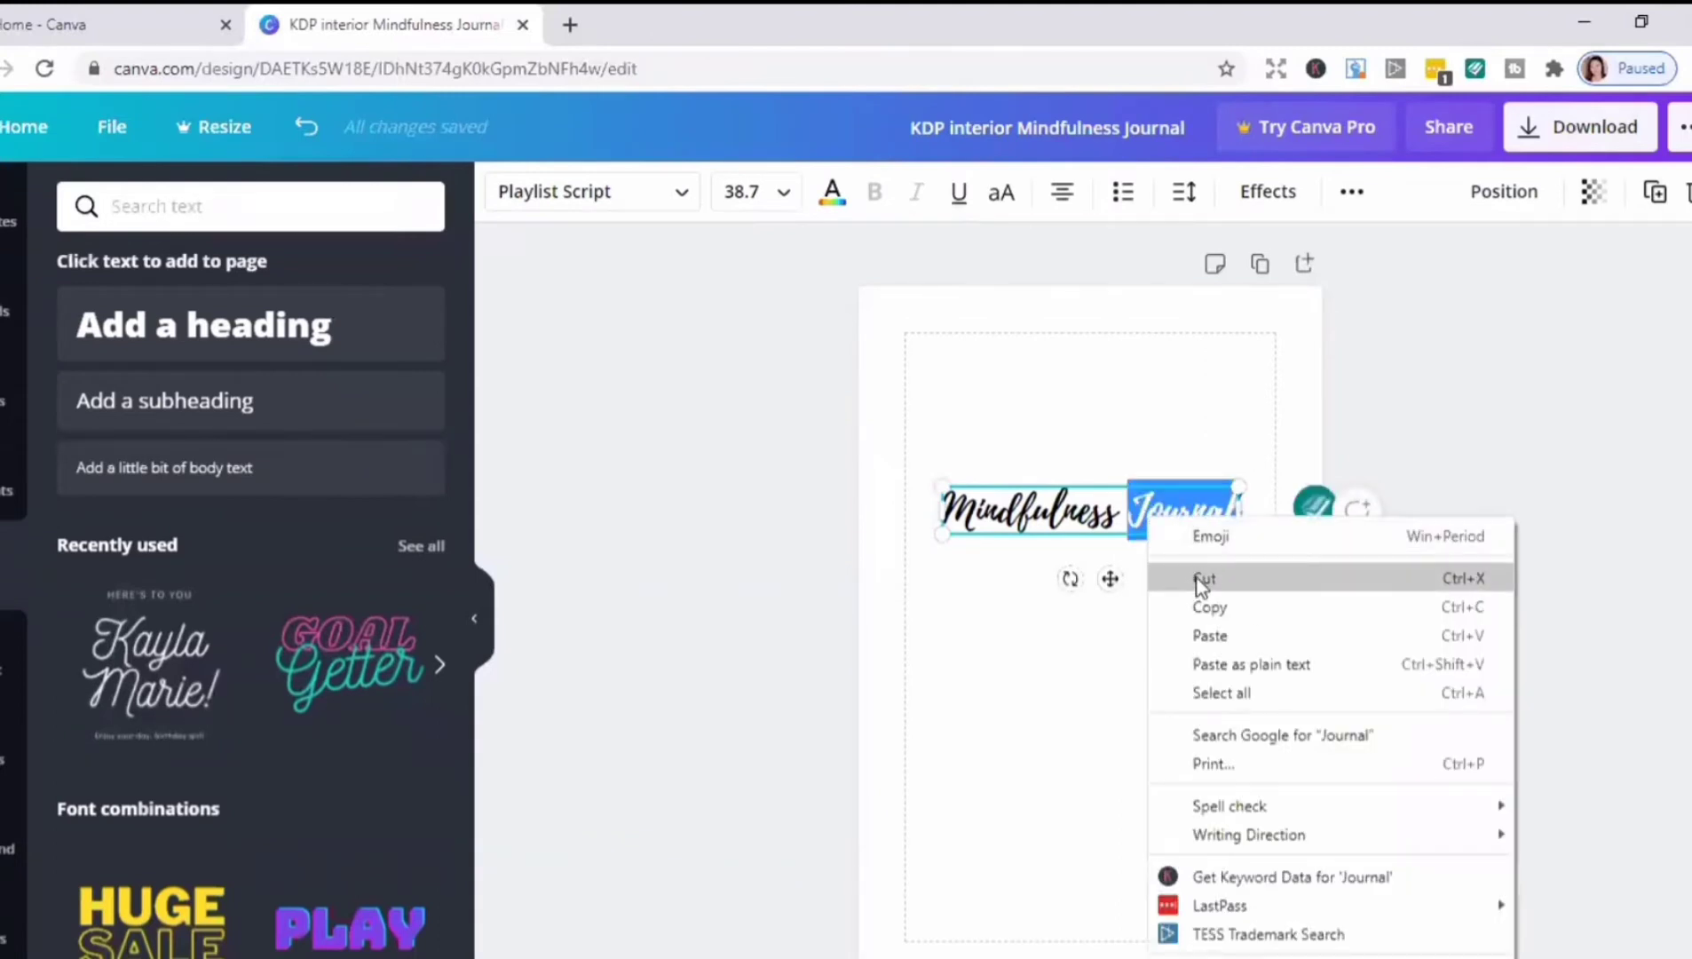
pyautogui.click(1199, 578)
pyautogui.click(1660, 204)
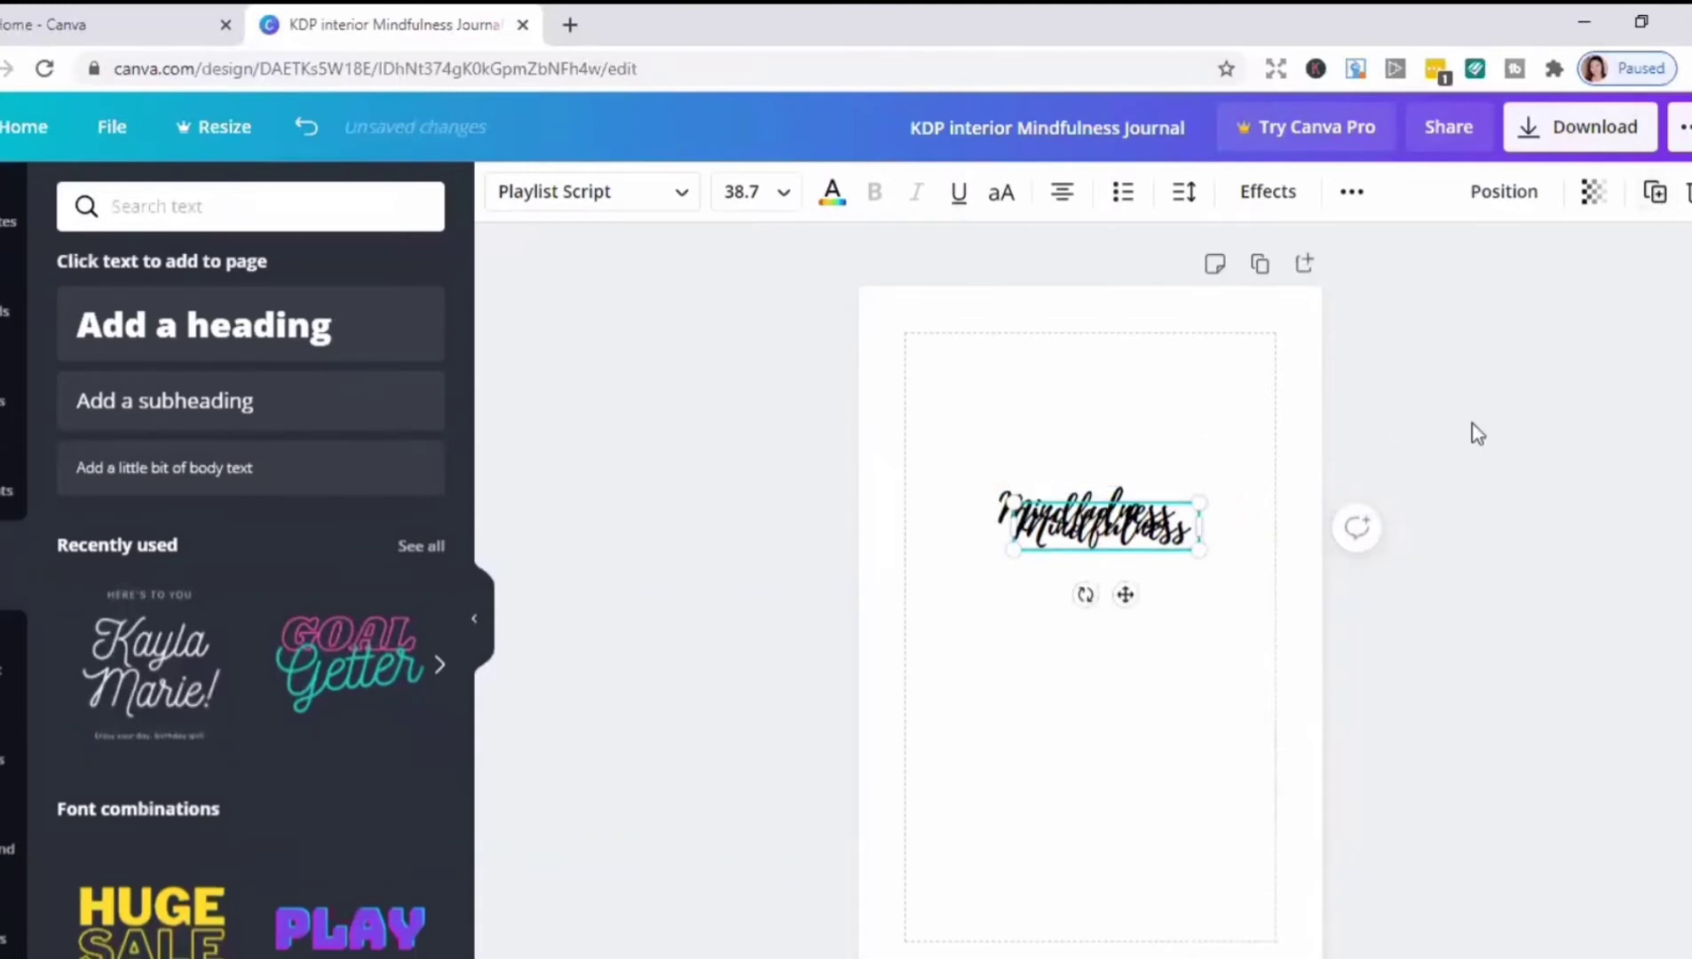
pyautogui.moveTo(1125, 590); pyautogui.dragTo(1112, 718)
pyautogui.click(1164, 655)
pyautogui.moveTo(1167, 653); pyautogui.dragTo(978, 655)
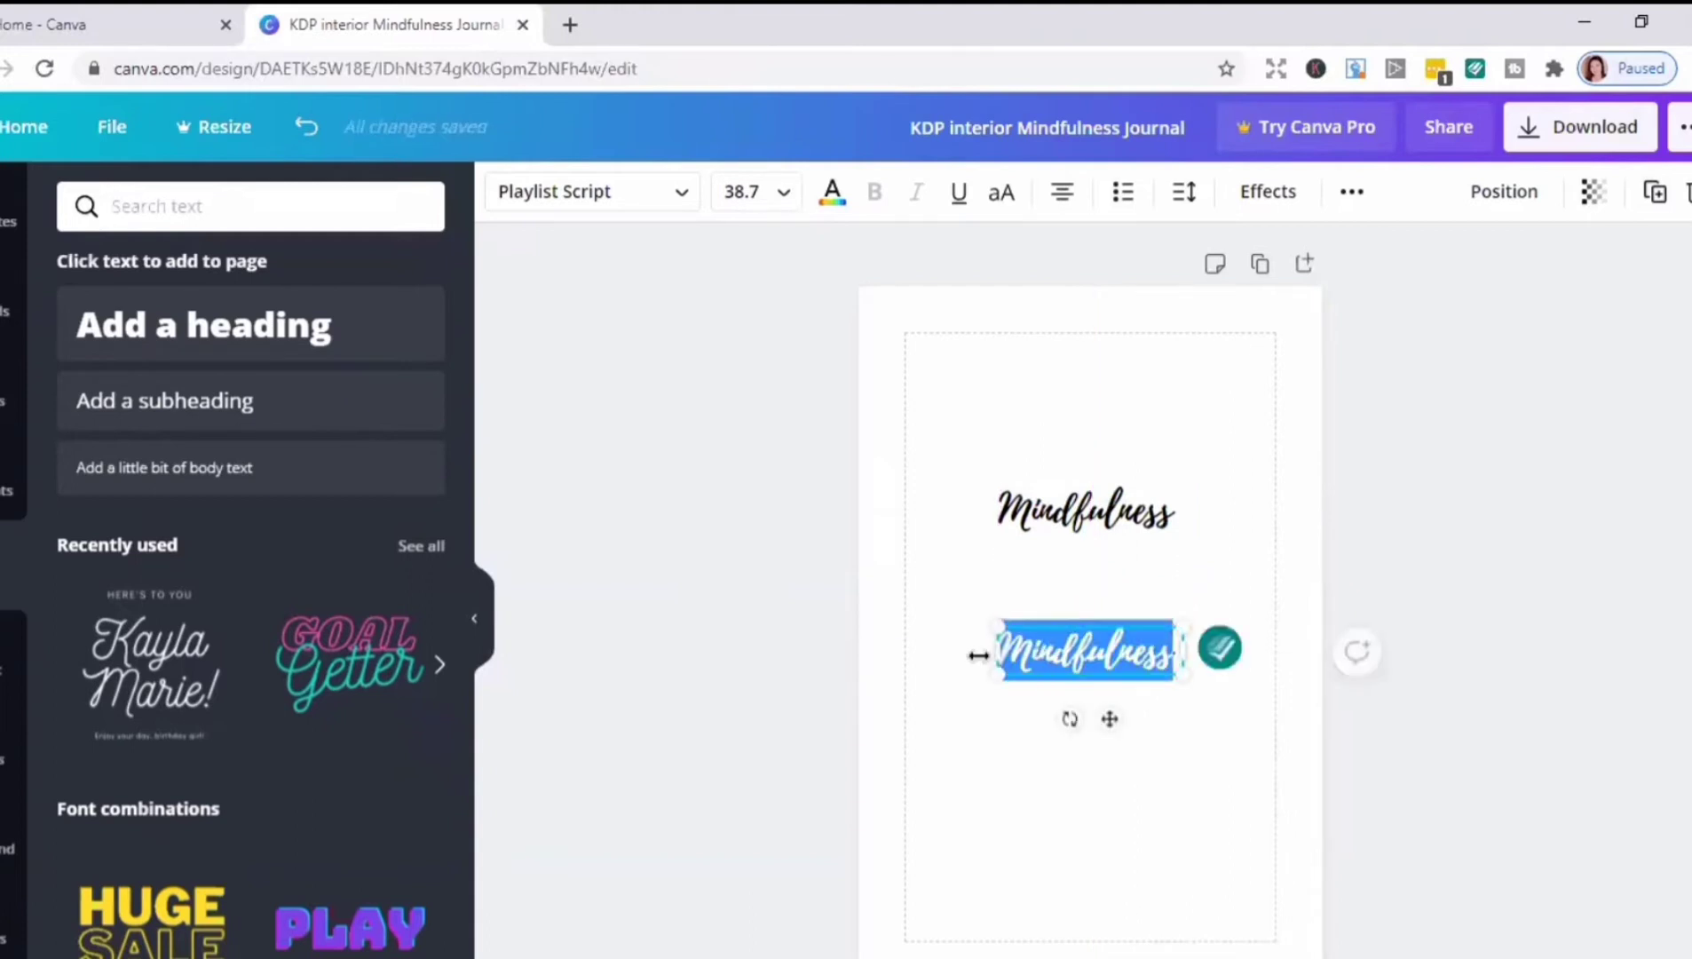
pyautogui.write('Journal')
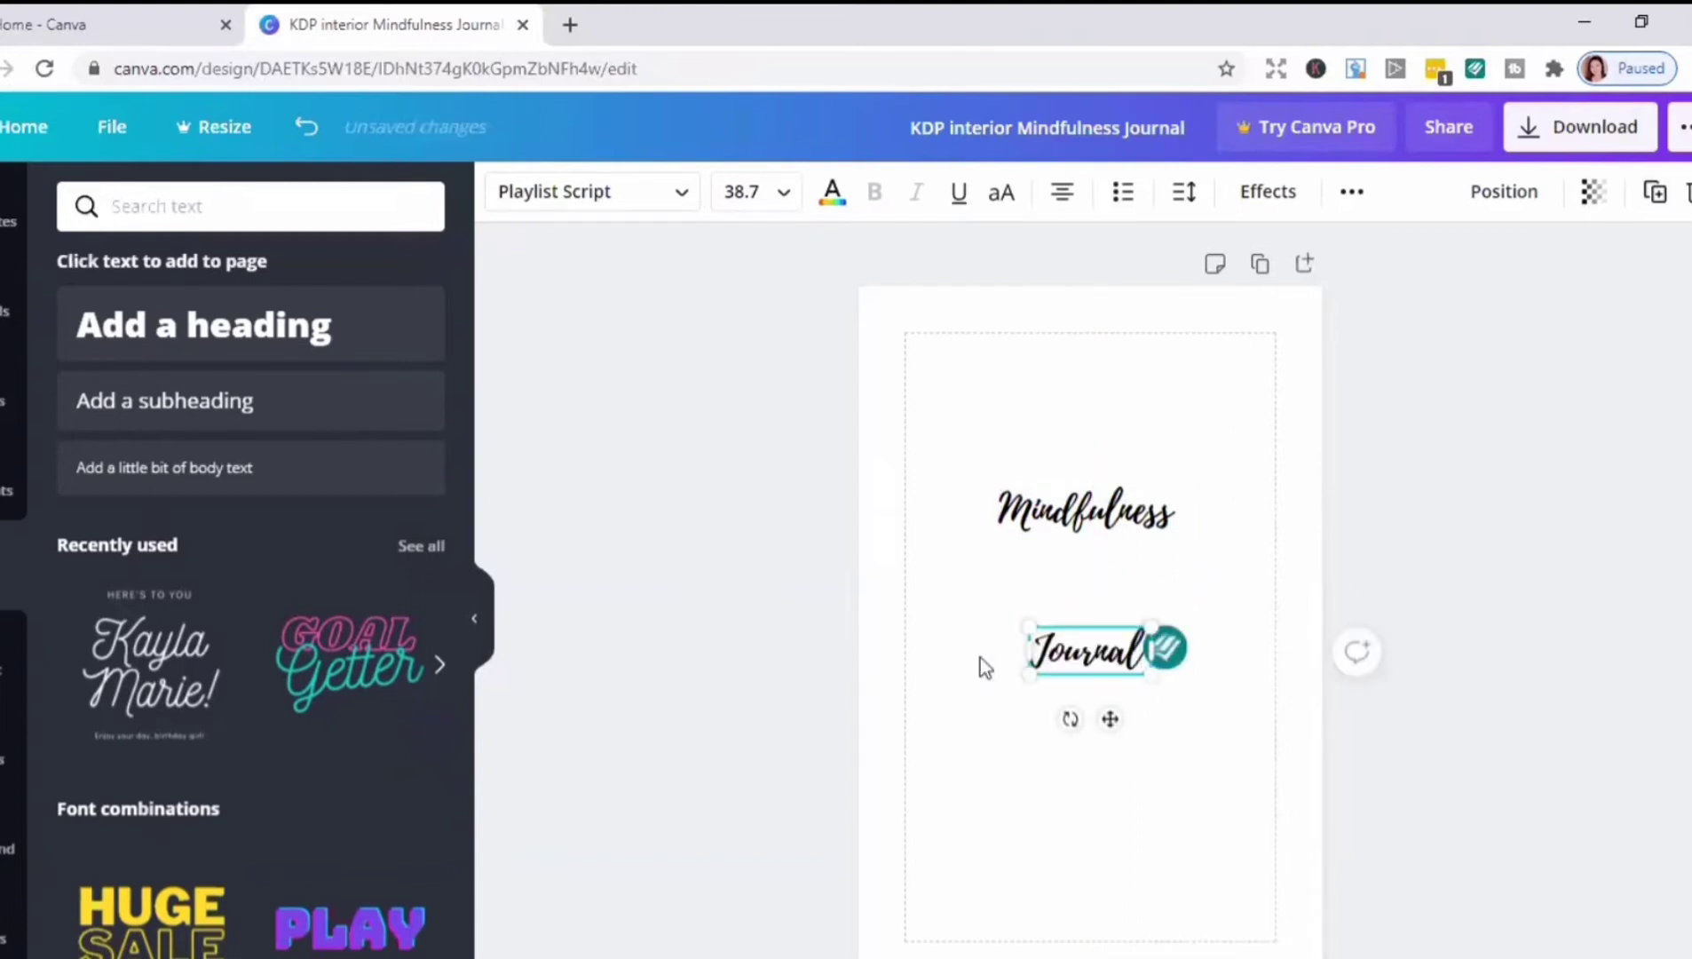
# Step: Enlarge the "Mindfulness" text to a font size of about 61.5 and the "Journal" text to about 52.2
pyautogui.click(1138, 523)
pyautogui.moveTo(1181, 482); pyautogui.dragTo(1241, 468)
pyautogui.moveTo(997, 534); pyautogui.dragTo(945, 573)
pyautogui.click(1120, 659)
pyautogui.moveTo(1152, 673); pyautogui.dragTo(1118, 740)
pyautogui.click(1091, 528)
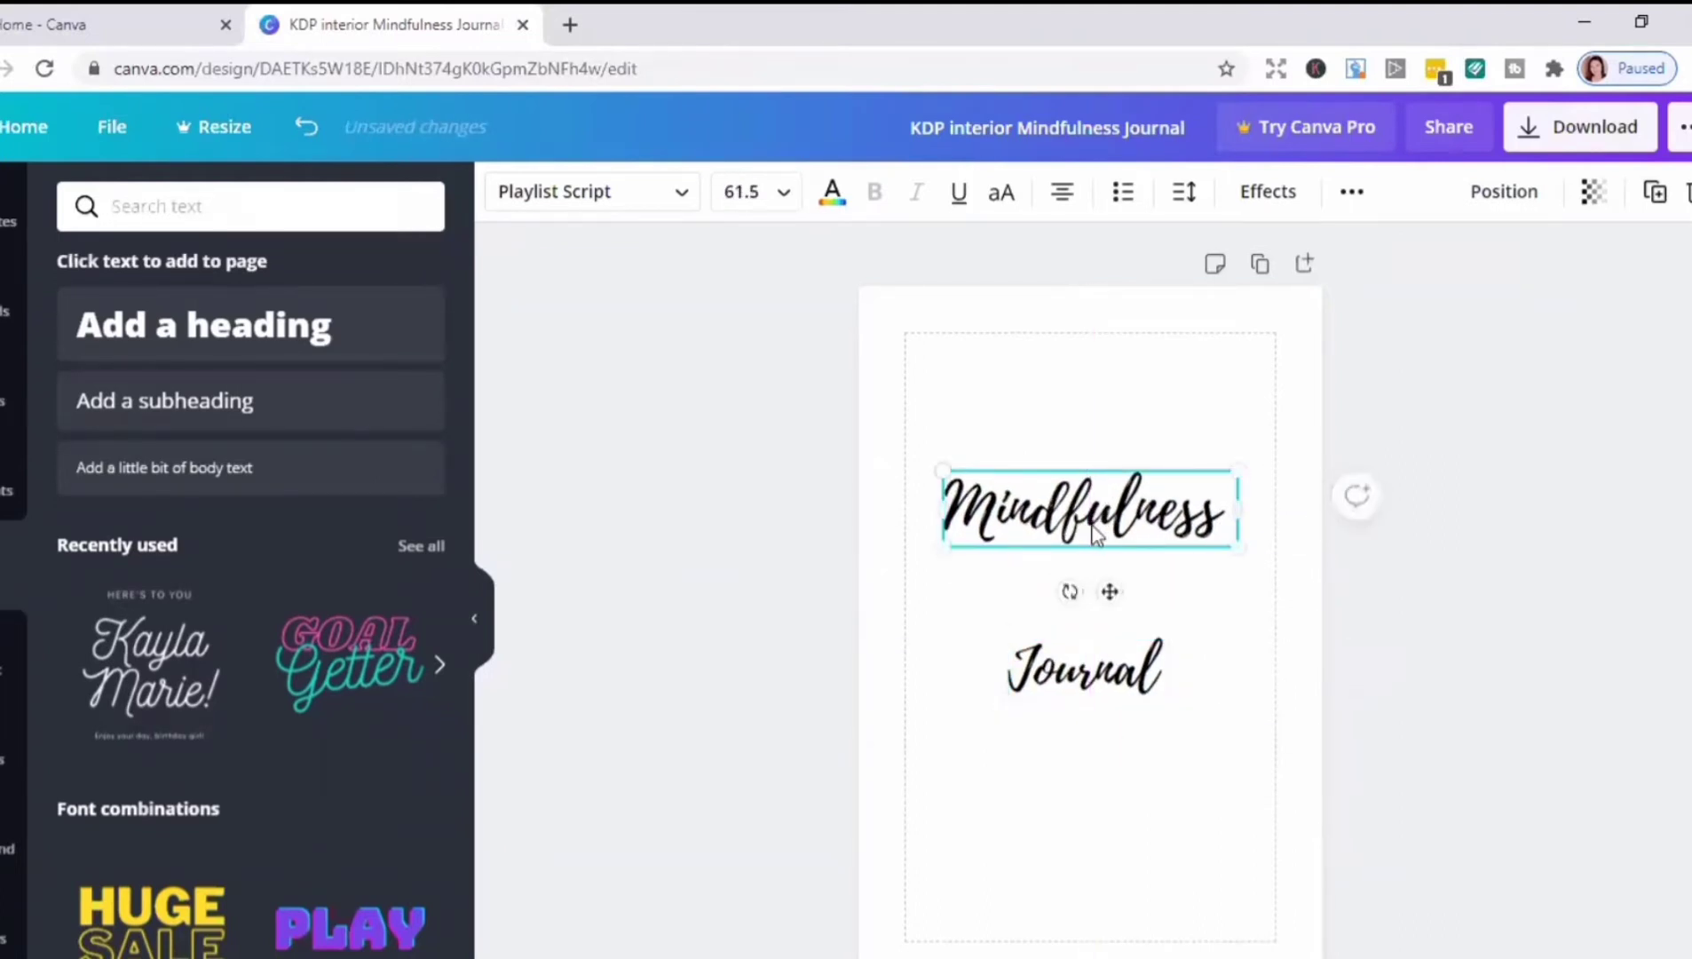
# Step: Insert the uploaded pink flower with light and dark petals, shrink it between the two title words and move "Journal" below it
pyautogui.click(9, 313)
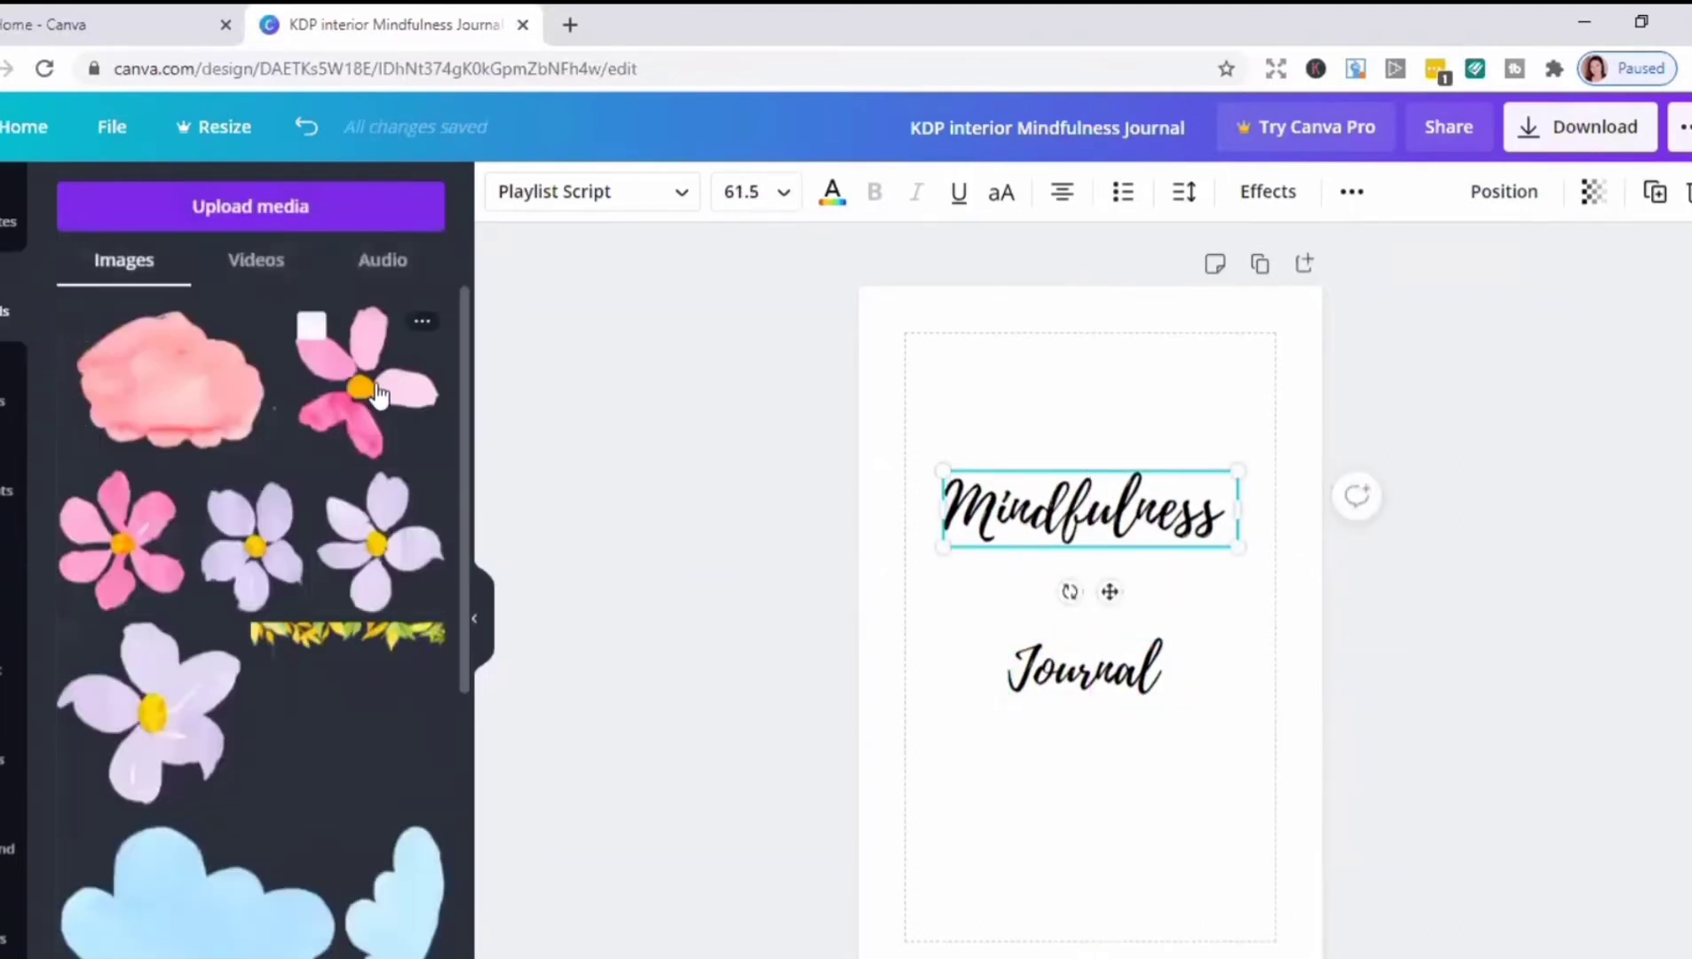
pyautogui.click(388, 403)
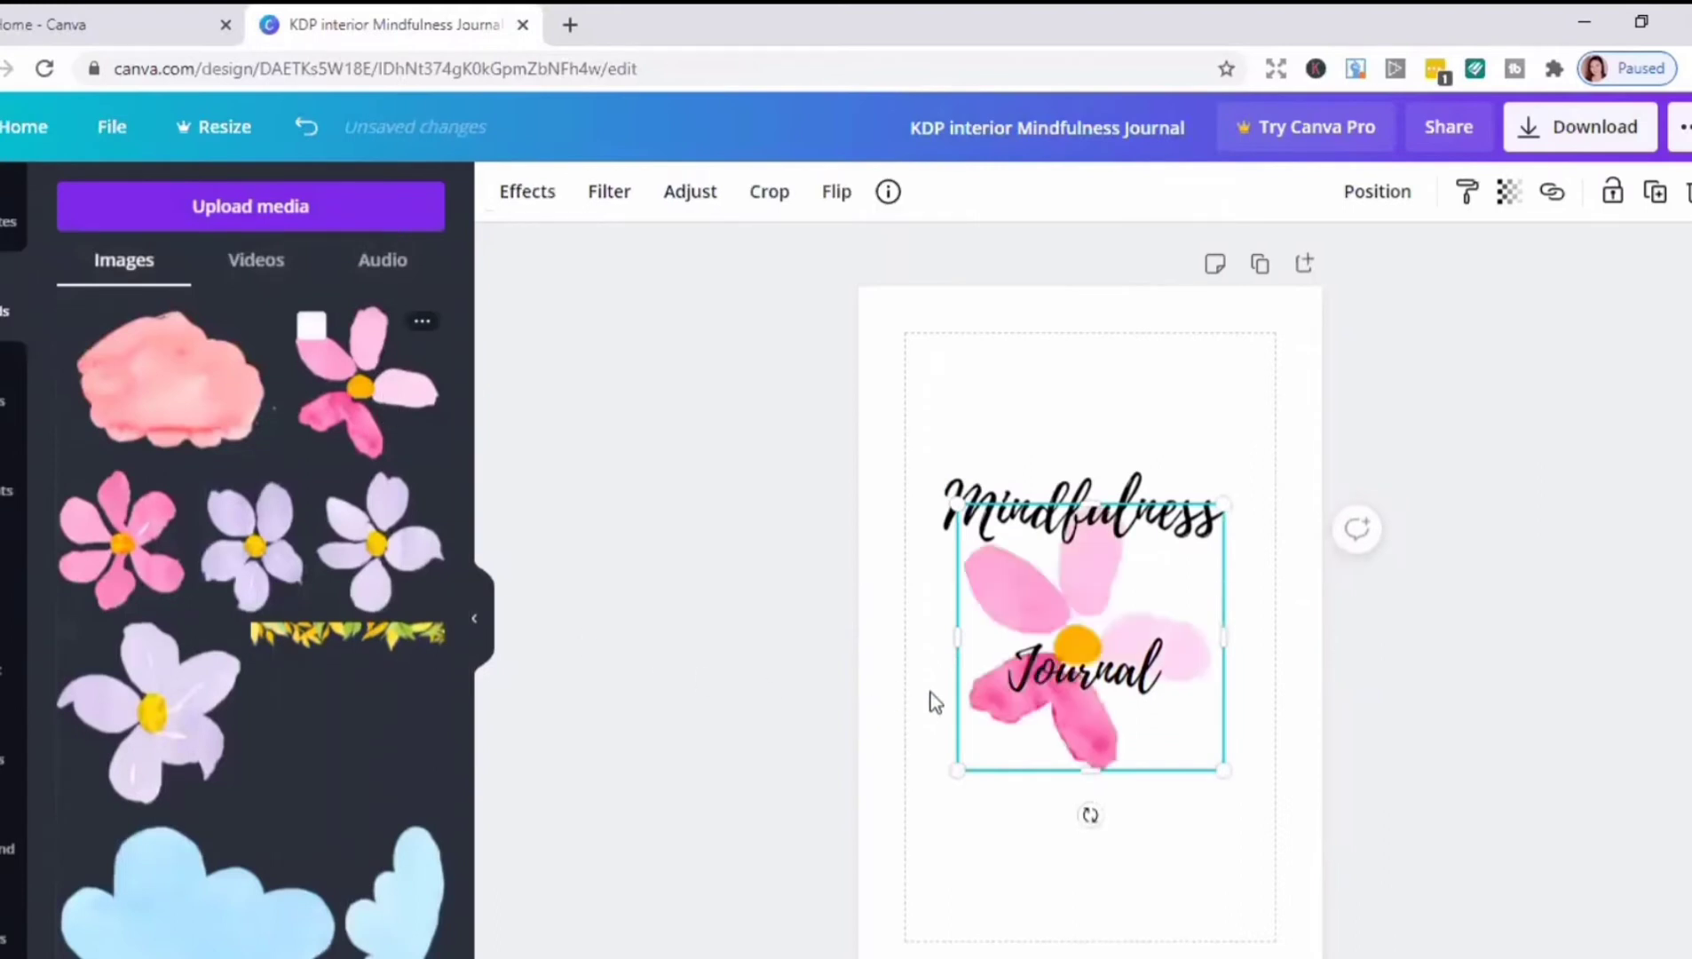
pyautogui.moveTo(1223, 768); pyautogui.dragTo(1127, 733)
pyautogui.click(1078, 625)
pyautogui.click(1142, 719)
pyautogui.click(1216, 721)
pyautogui.click(1125, 735)
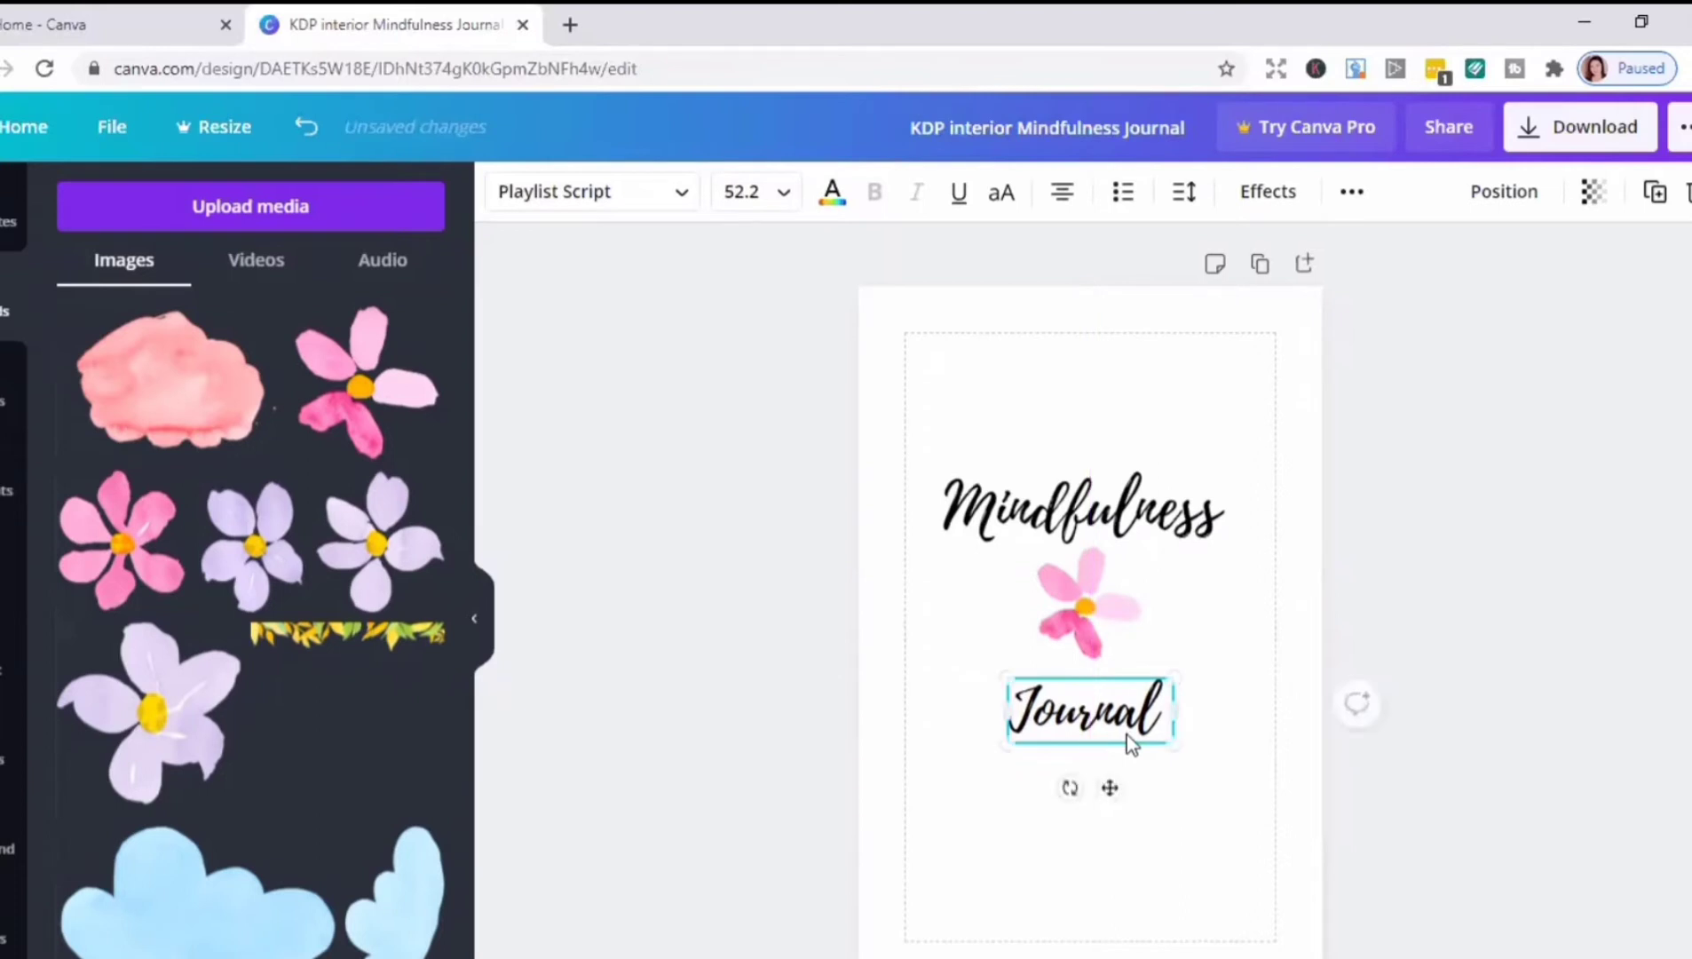
# Step: Apply the Street filter to the flower on the title page
pyautogui.click(1090, 609)
pyautogui.click(611, 192)
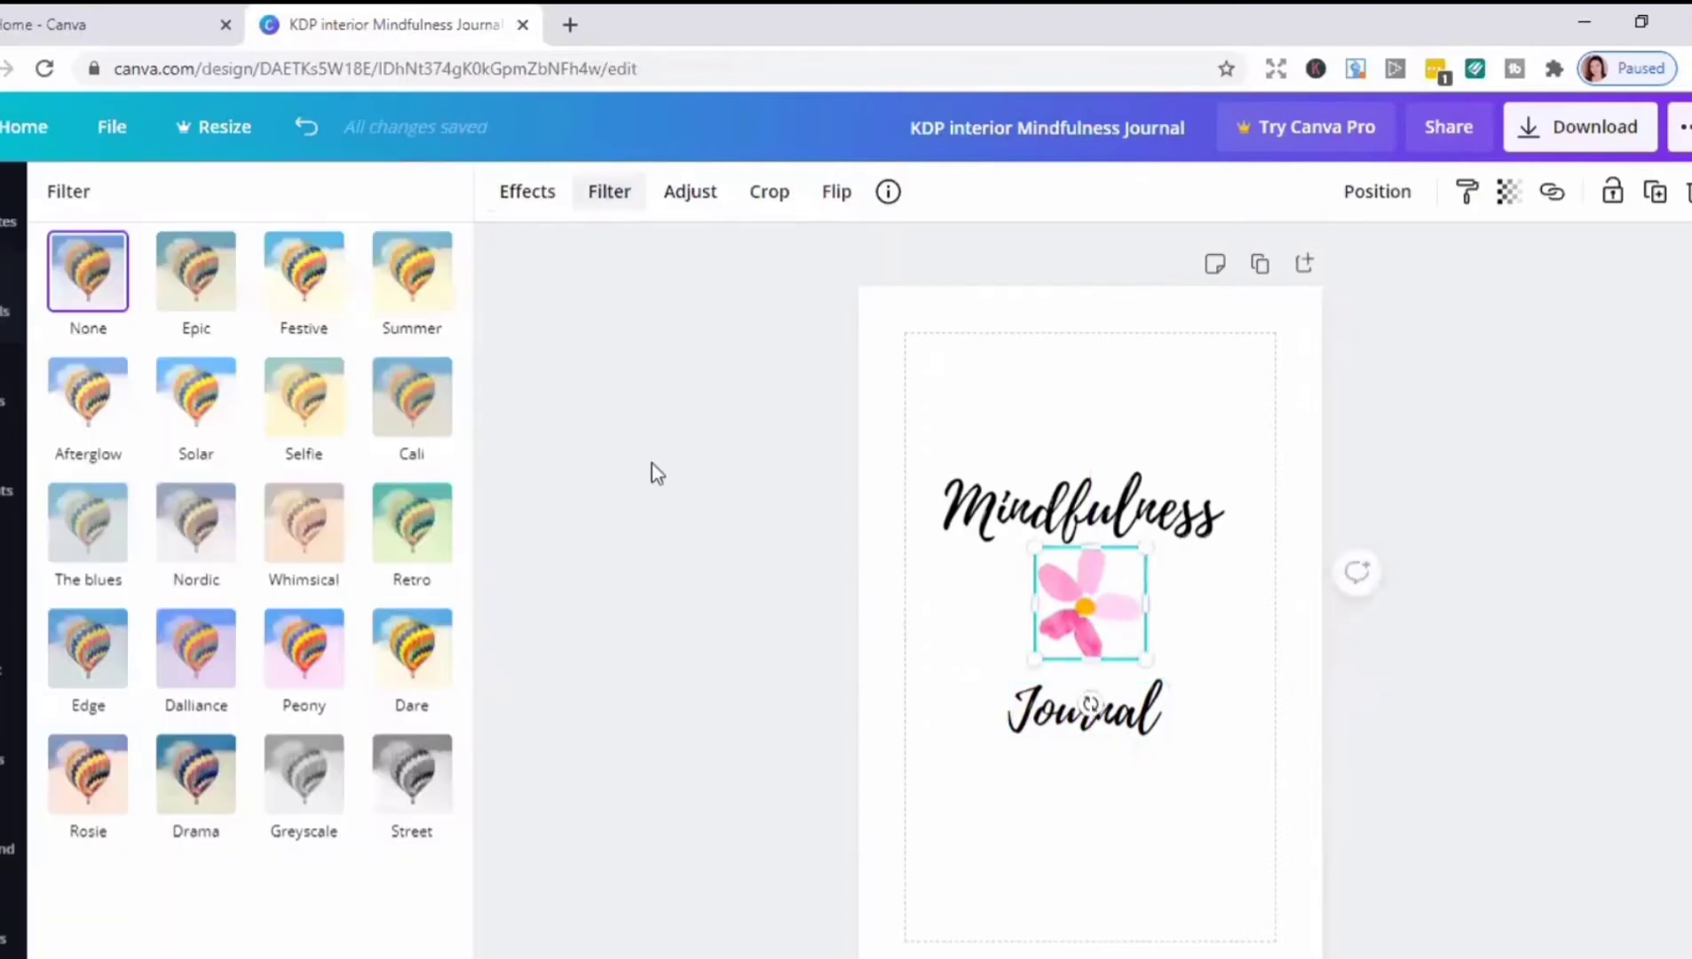
pyautogui.click(411, 772)
pyautogui.click(978, 692)
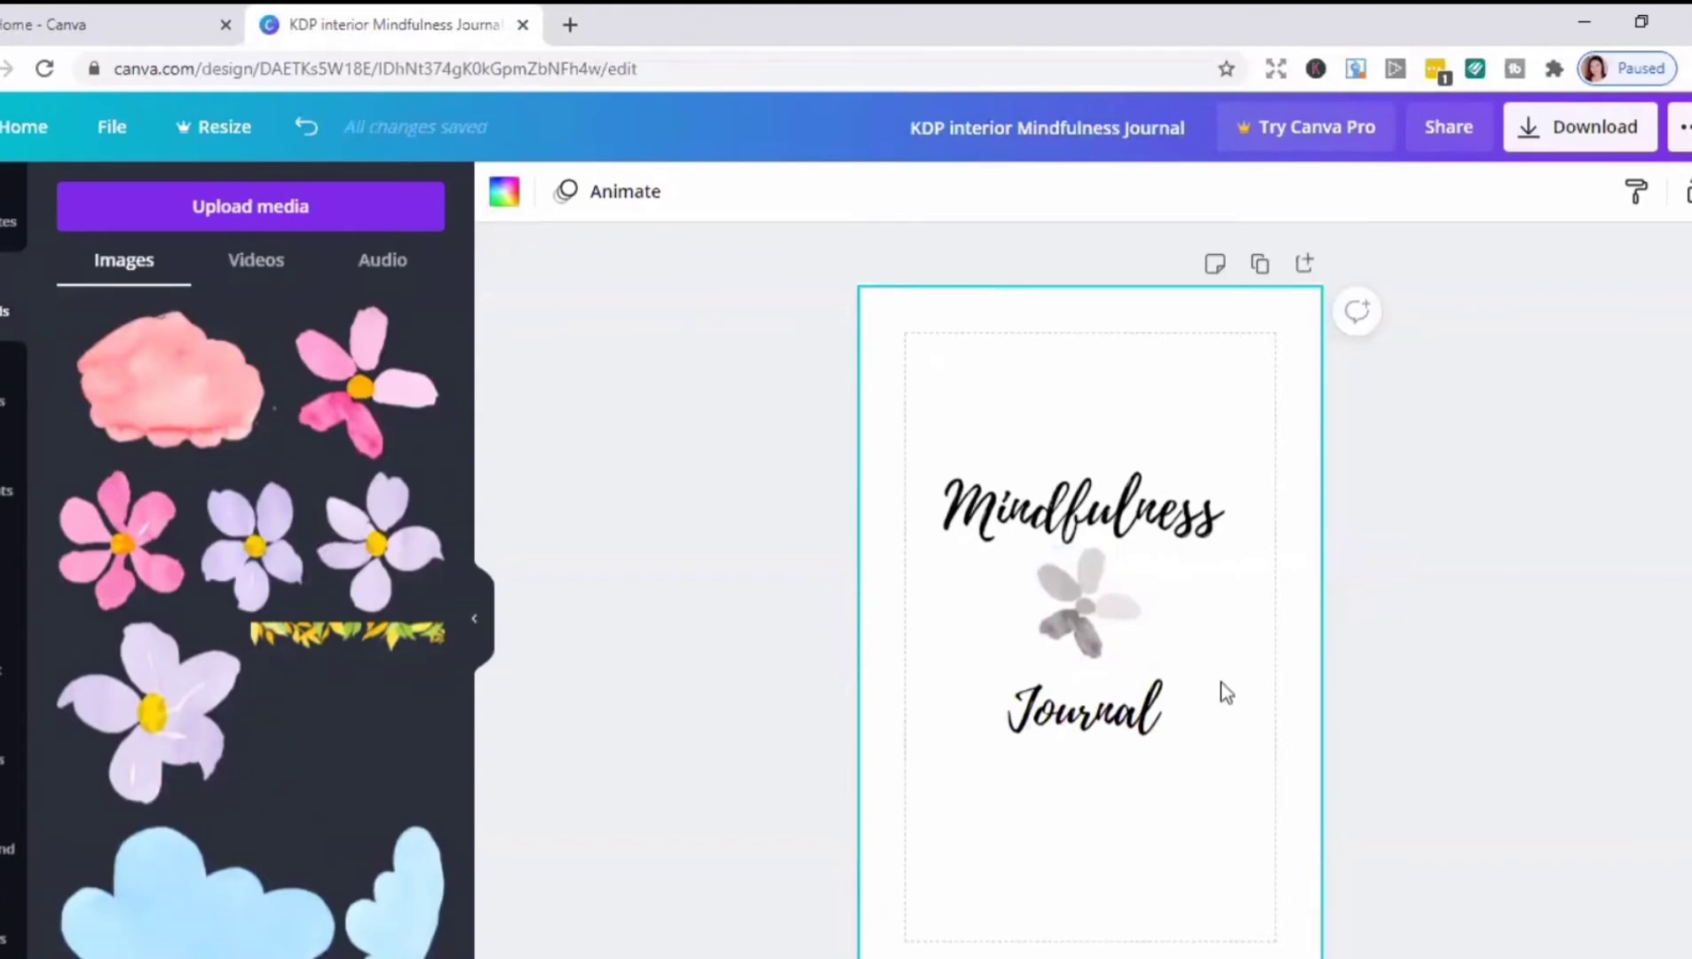
# Step: Add a second page with a body text box reading "This Journal belongs to:" and a line of underscores two lines below
pyautogui.click(1304, 264)
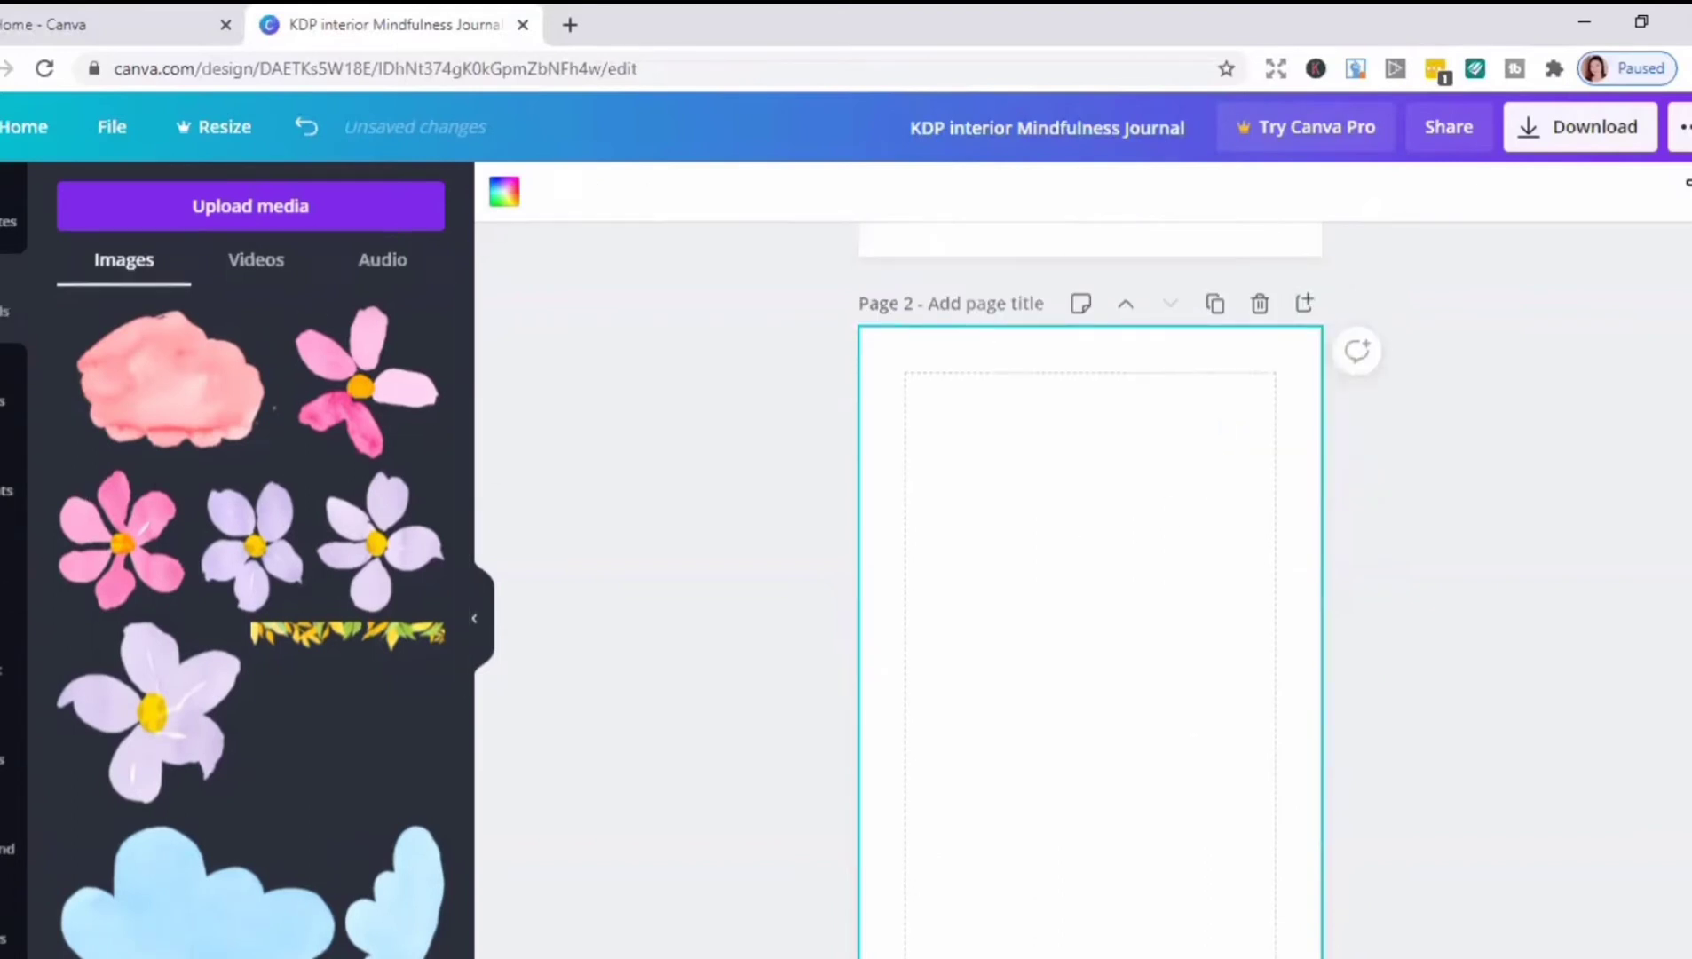
pyautogui.click(9, 581)
pyautogui.click(211, 477)
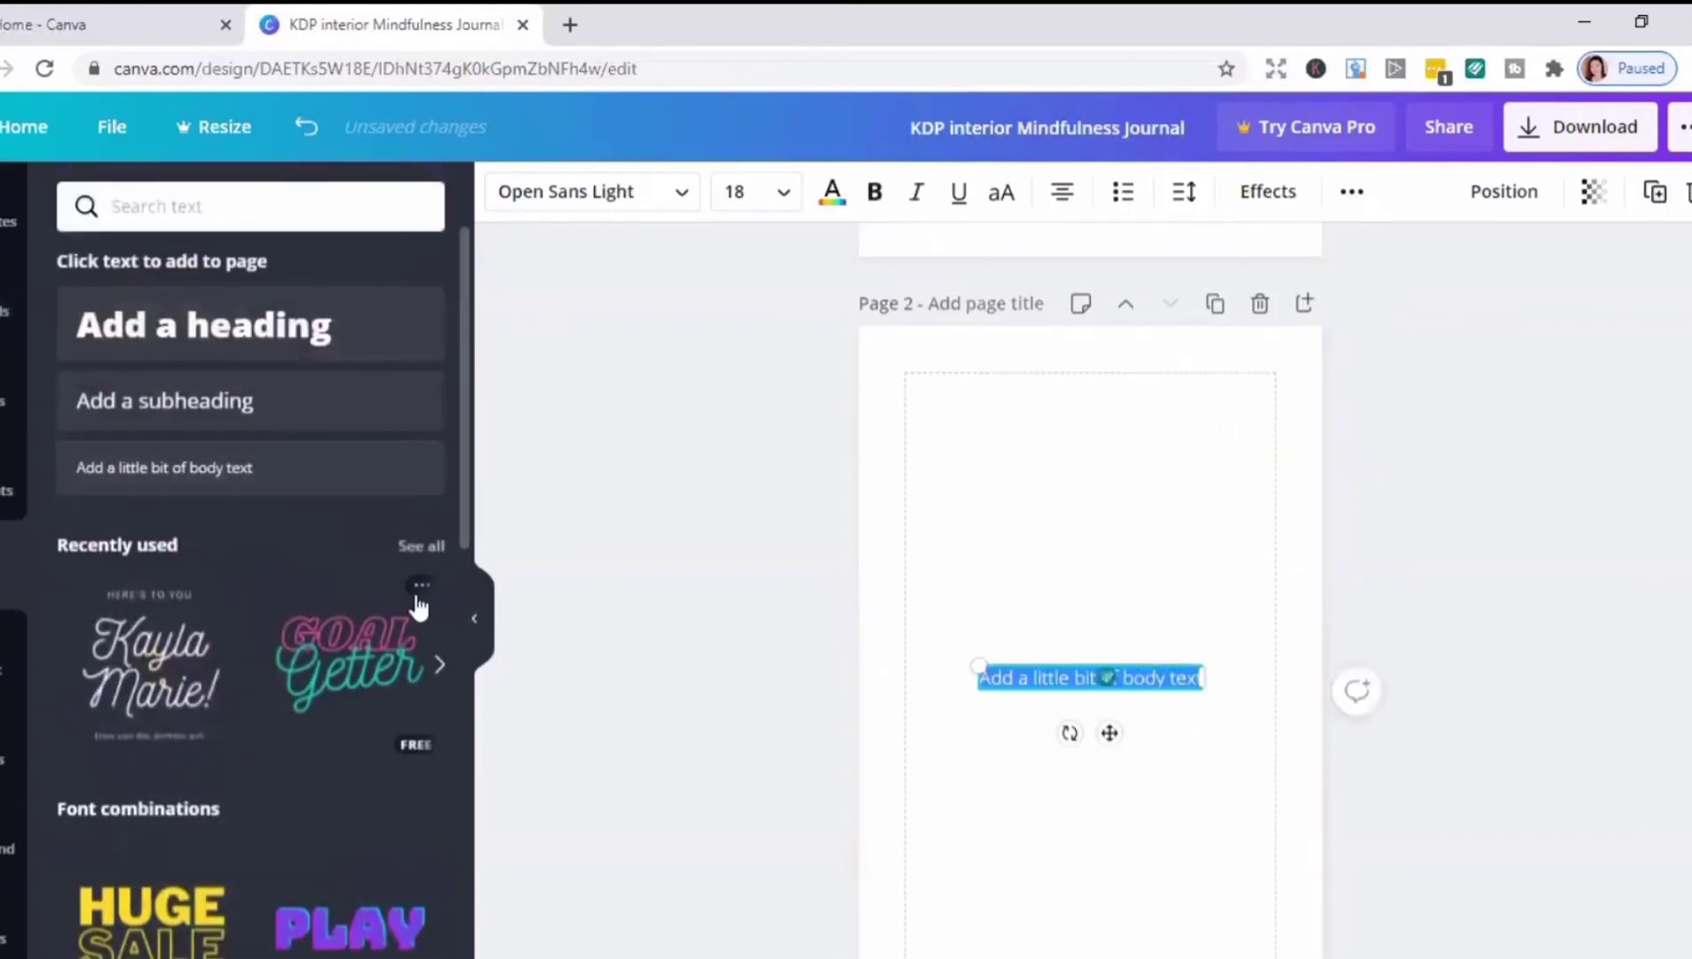
pyautogui.write('This Journal belongs to:')
pyautogui.press('Return')
pyautogui.press('Return')
pyautogui.write('_______________________________')
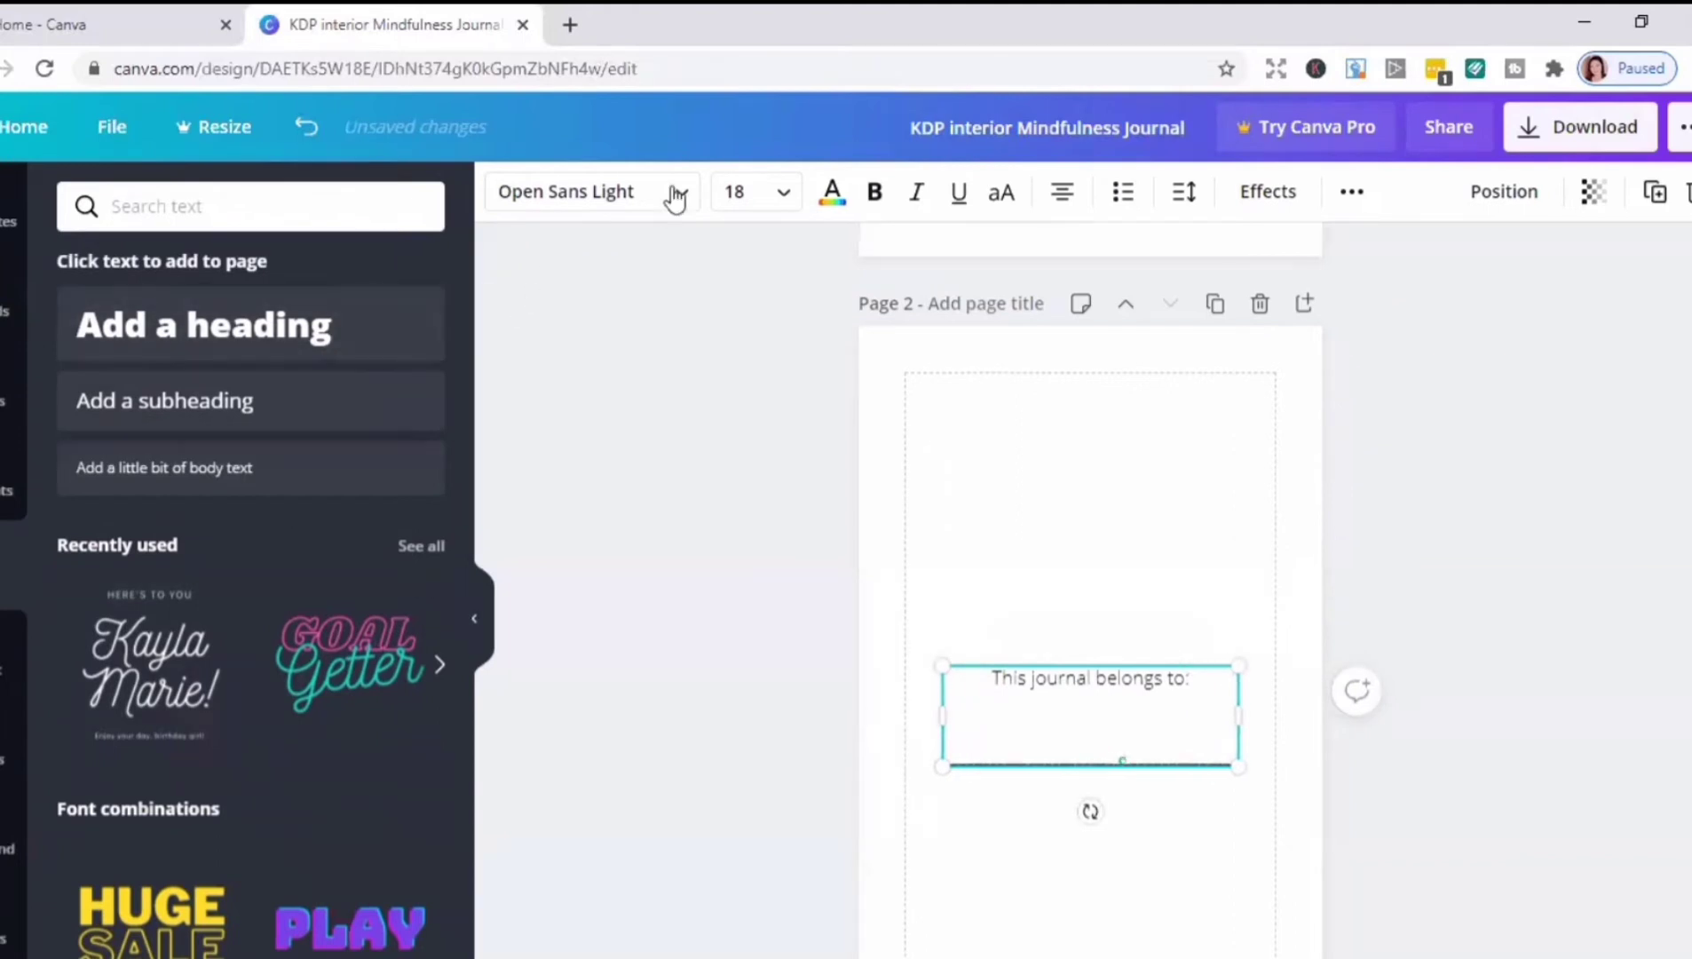
# Step: Set the font of the "This Journal belongs to:" text on page 2 to Kollektif
pyautogui.click(651, 200)
pyautogui.click(99, 466)
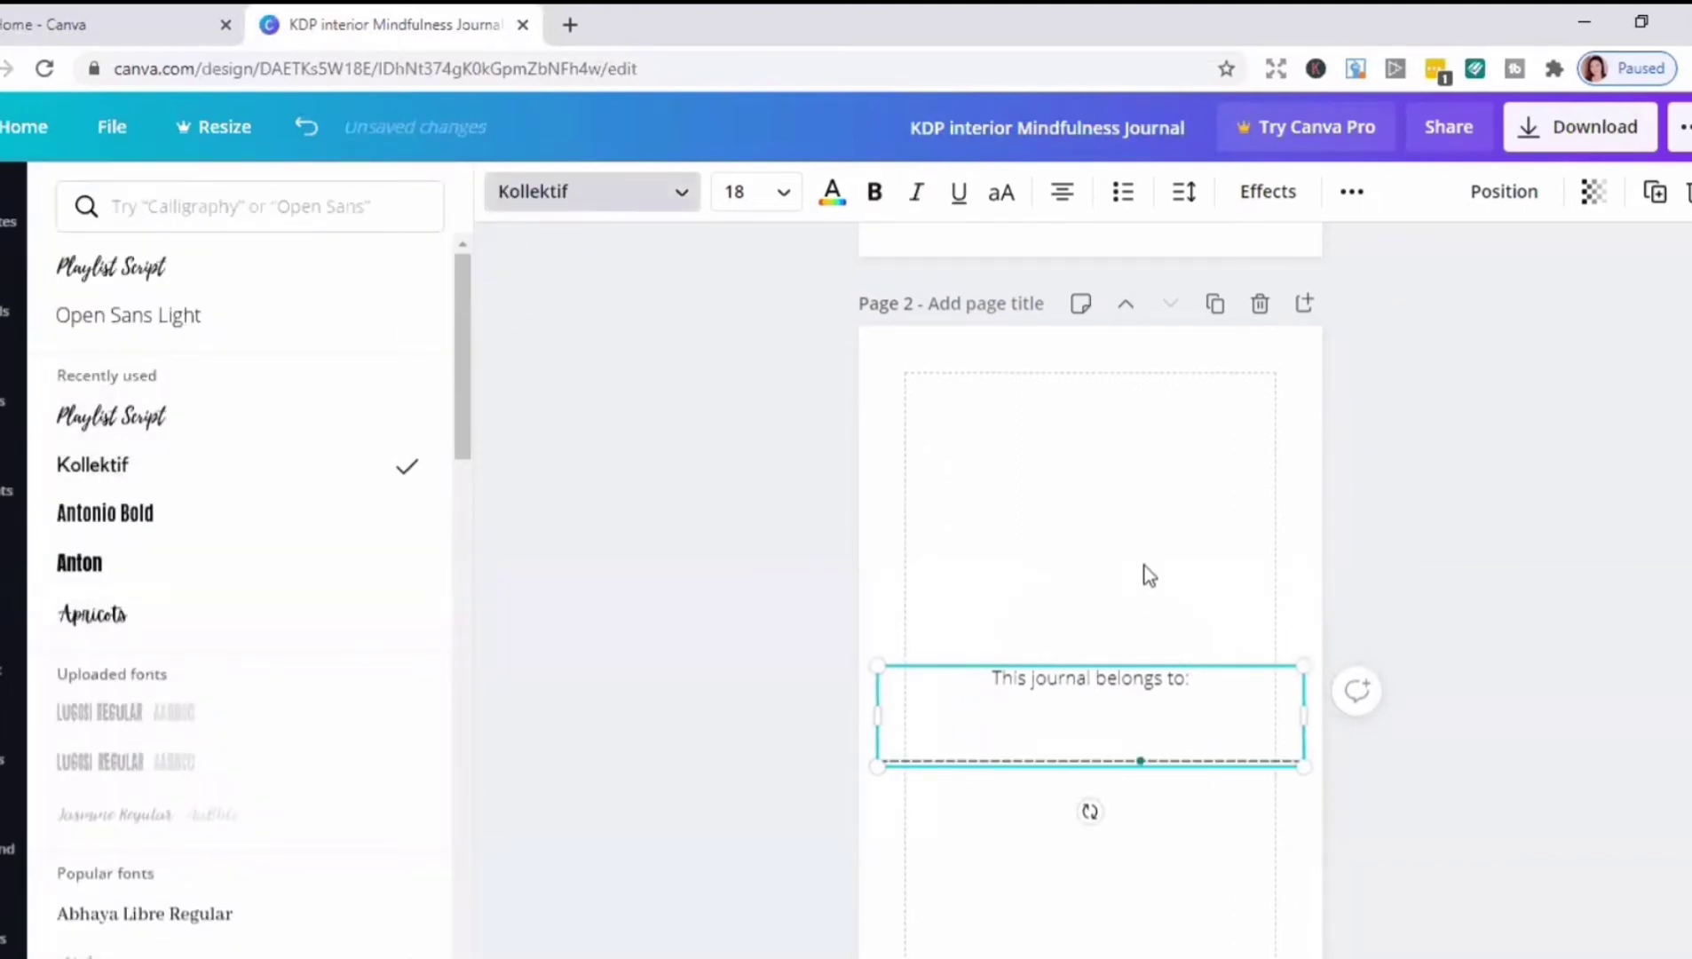
pyautogui.click(1213, 688)
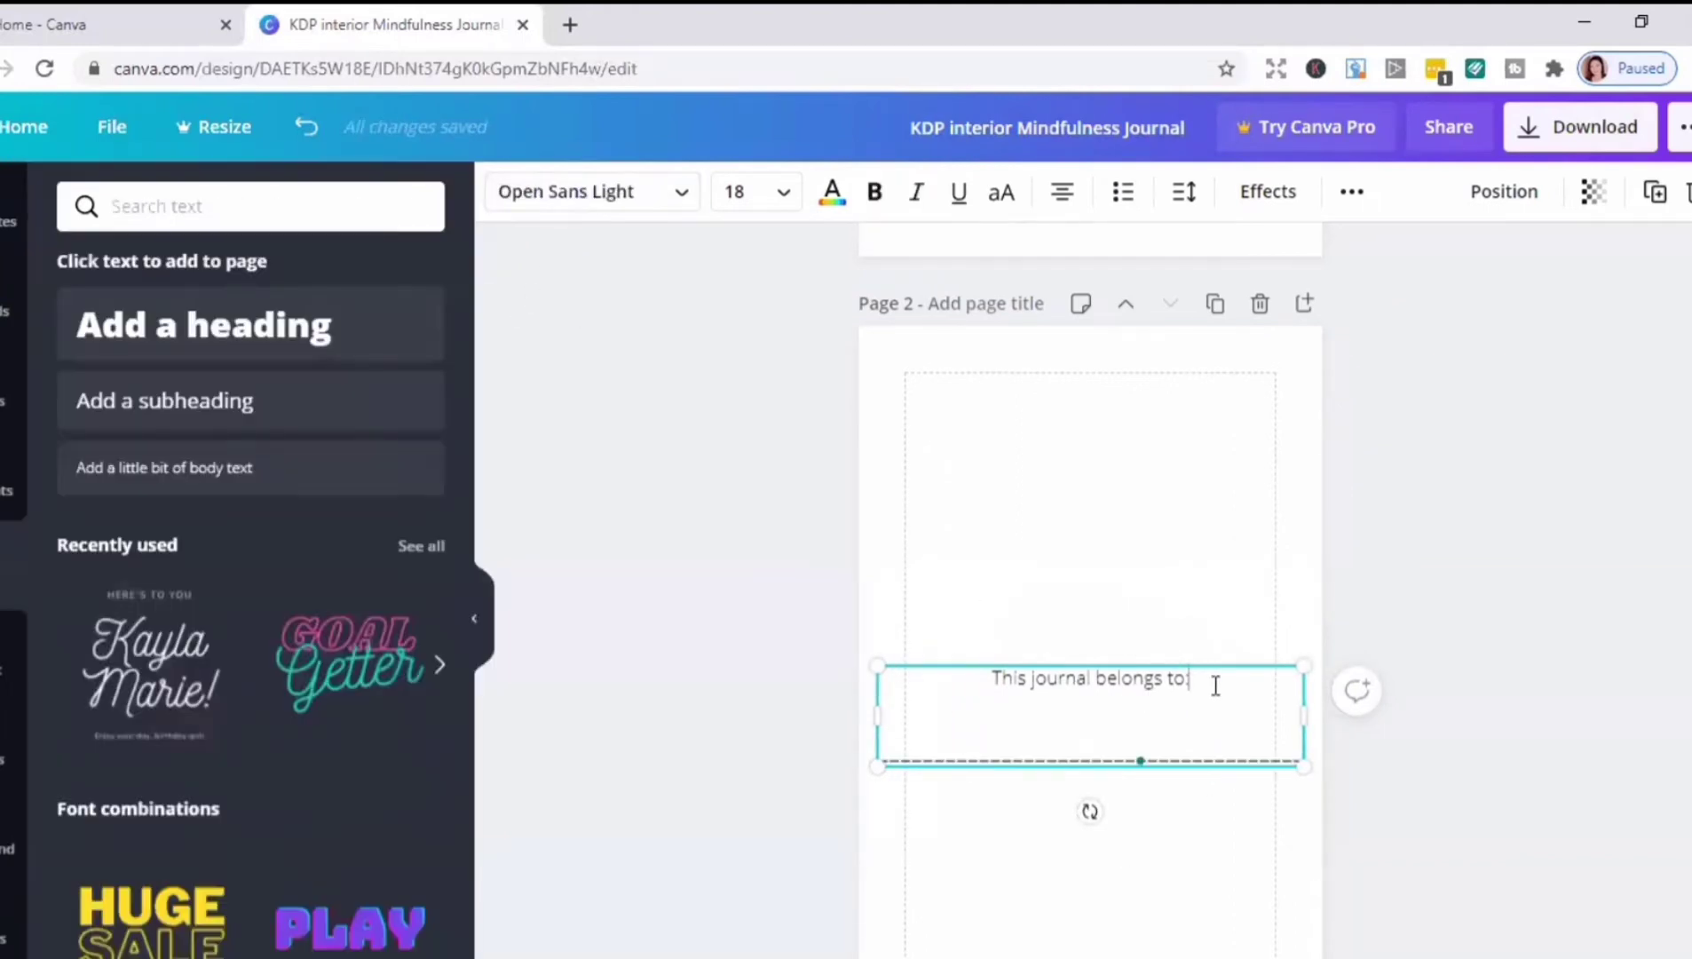
pyautogui.moveTo(1212, 687); pyautogui.dragTo(947, 688)
pyautogui.click(631, 202)
pyautogui.click(106, 472)
pyautogui.click(1183, 903)
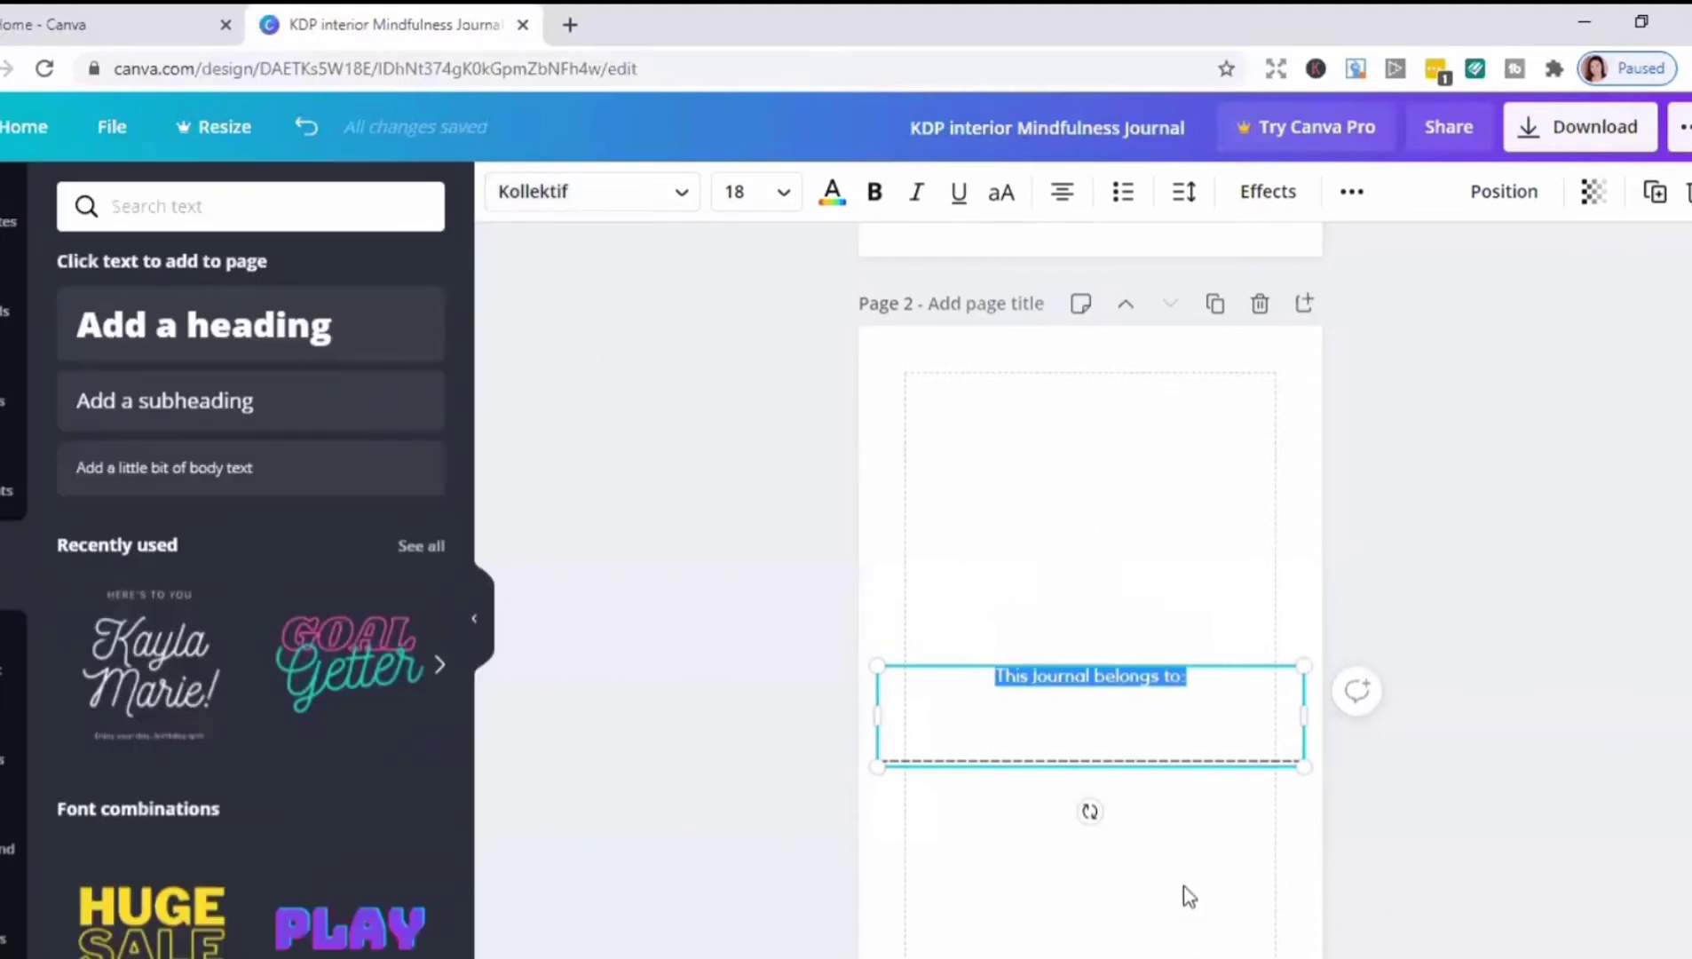
# Step: Shorten the underscore line to fit within the page margins and move the text box to the upper part of page 2
pyautogui.moveTo(1303, 729); pyautogui.dragTo(1302, 732)
pyautogui.press('BackSpace')
pyautogui.press('BackSpace')
pyautogui.press('BackSpace')
pyautogui.press('BackSpace')
pyautogui.press('BackSpace')
pyautogui.press('BackSpace')
pyautogui.press('BackSpace')
pyautogui.press('BackSpace')
pyautogui.press('BackSpace')
pyautogui.press('BackSpace')
pyautogui.press('BackSpace')
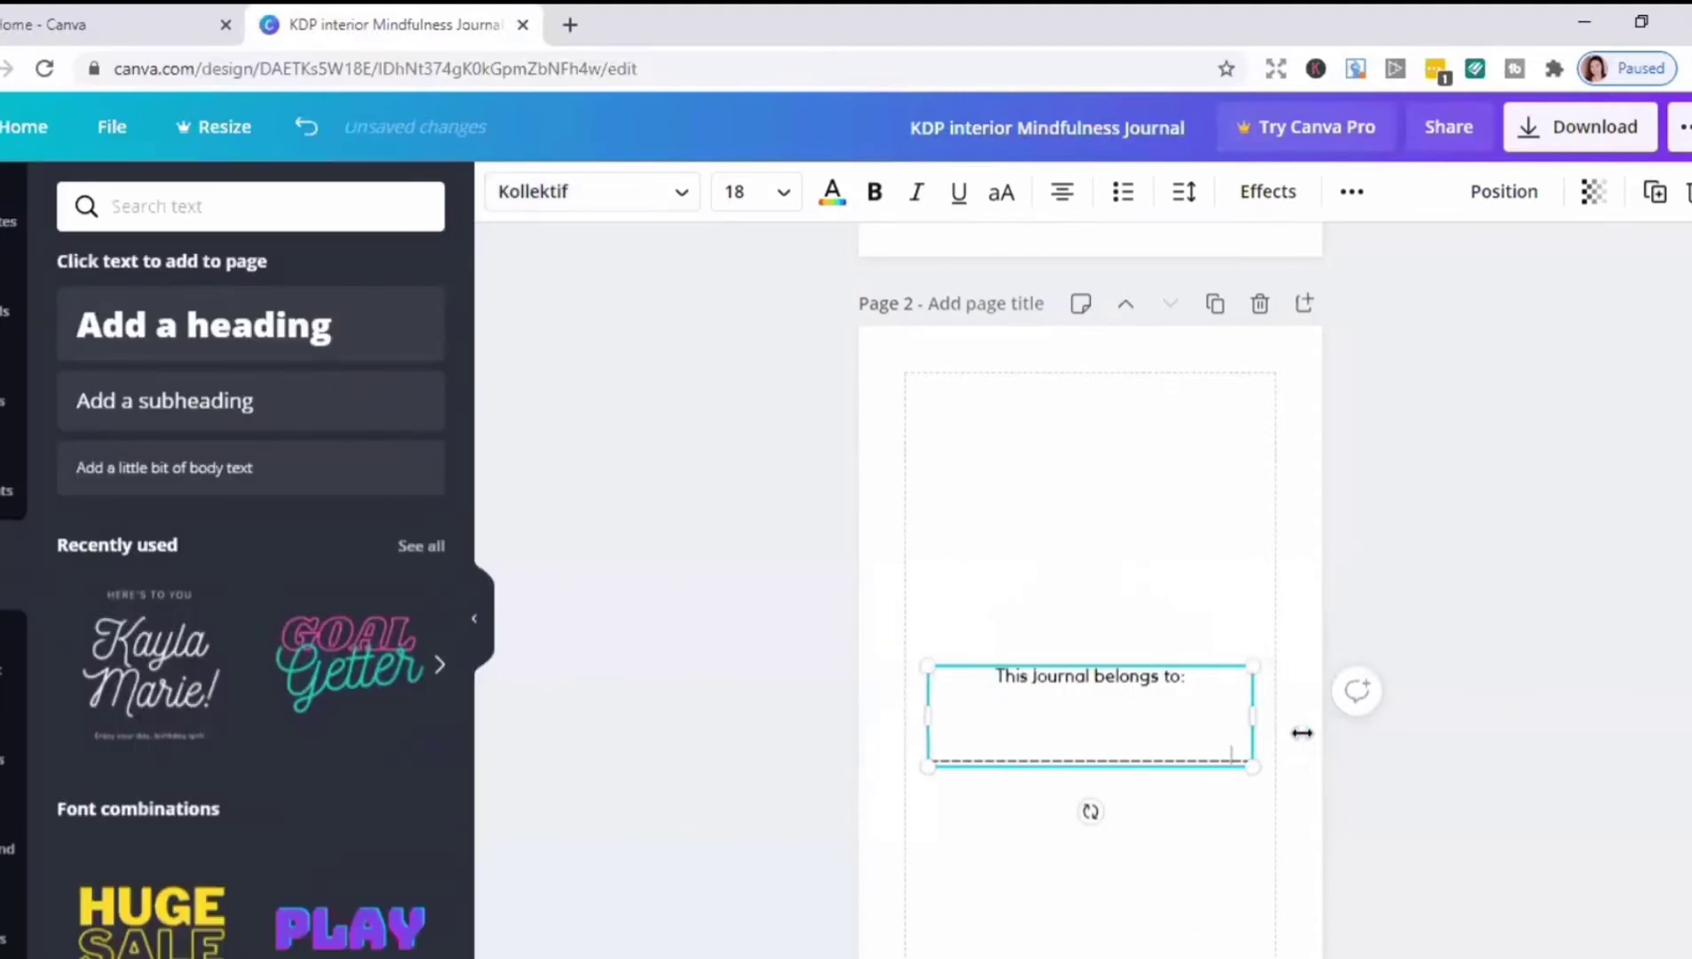
pyautogui.click(1299, 732)
pyautogui.moveTo(1132, 719); pyautogui.dragTo(1132, 532)
pyautogui.click(1154, 662)
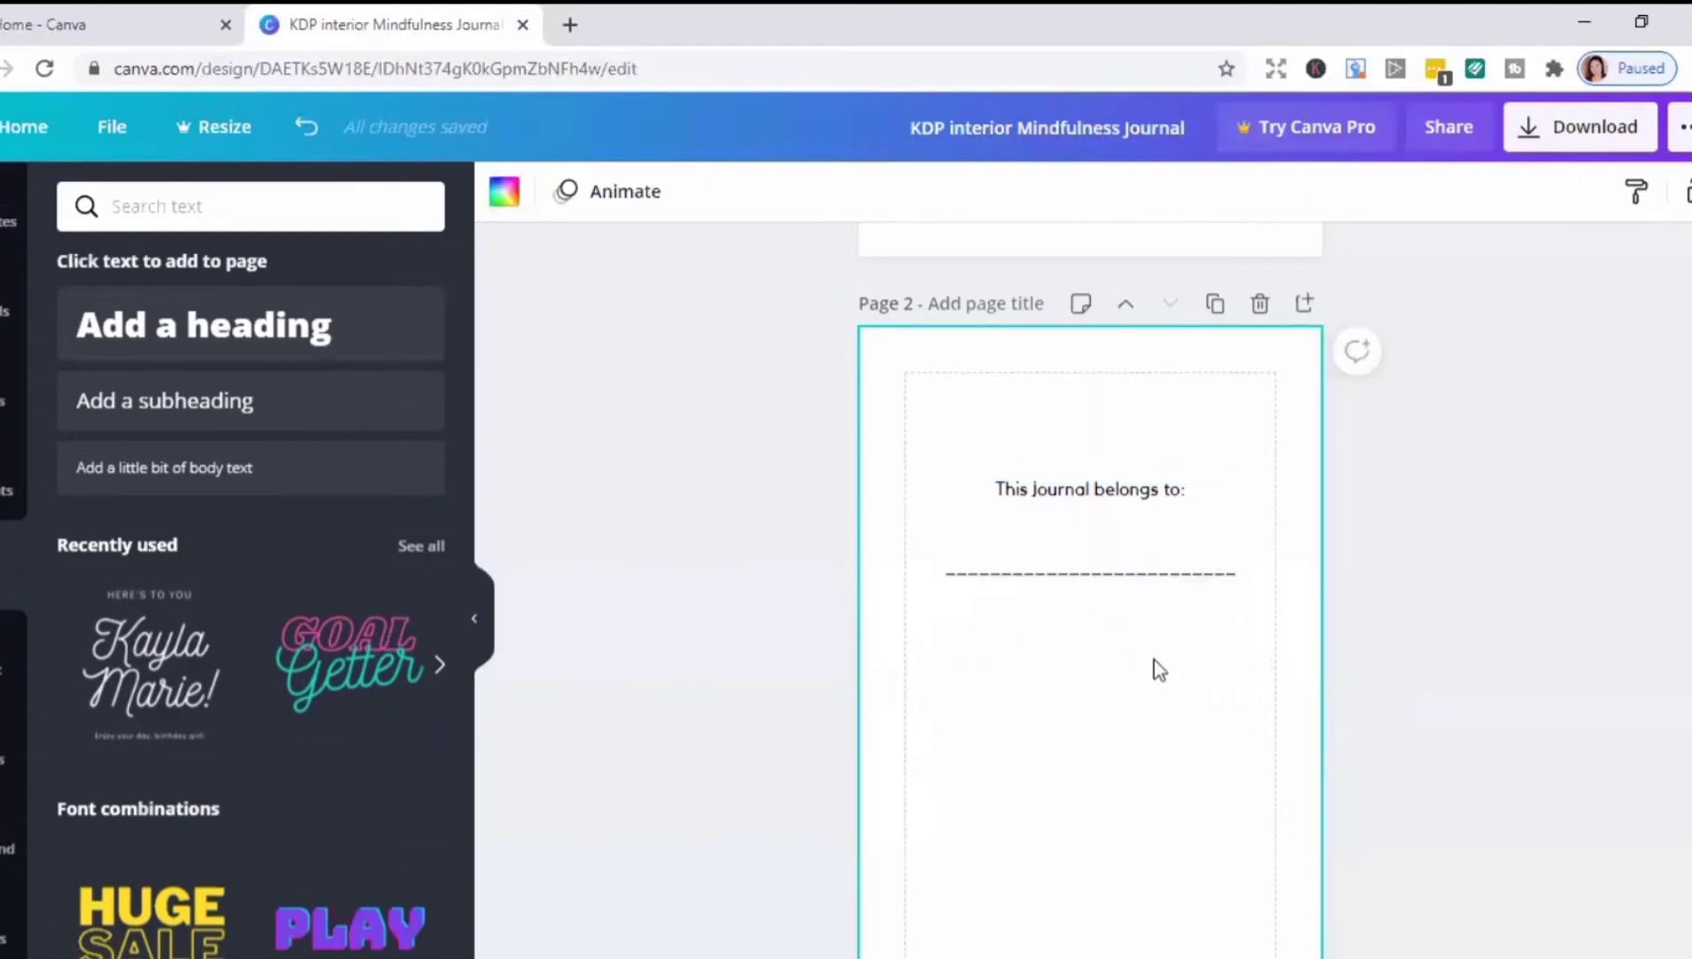
# Step: Insert an uploaded lilac five-petal flower on page 2, shrink it and centre it below the name line
pyautogui.click(19, 335)
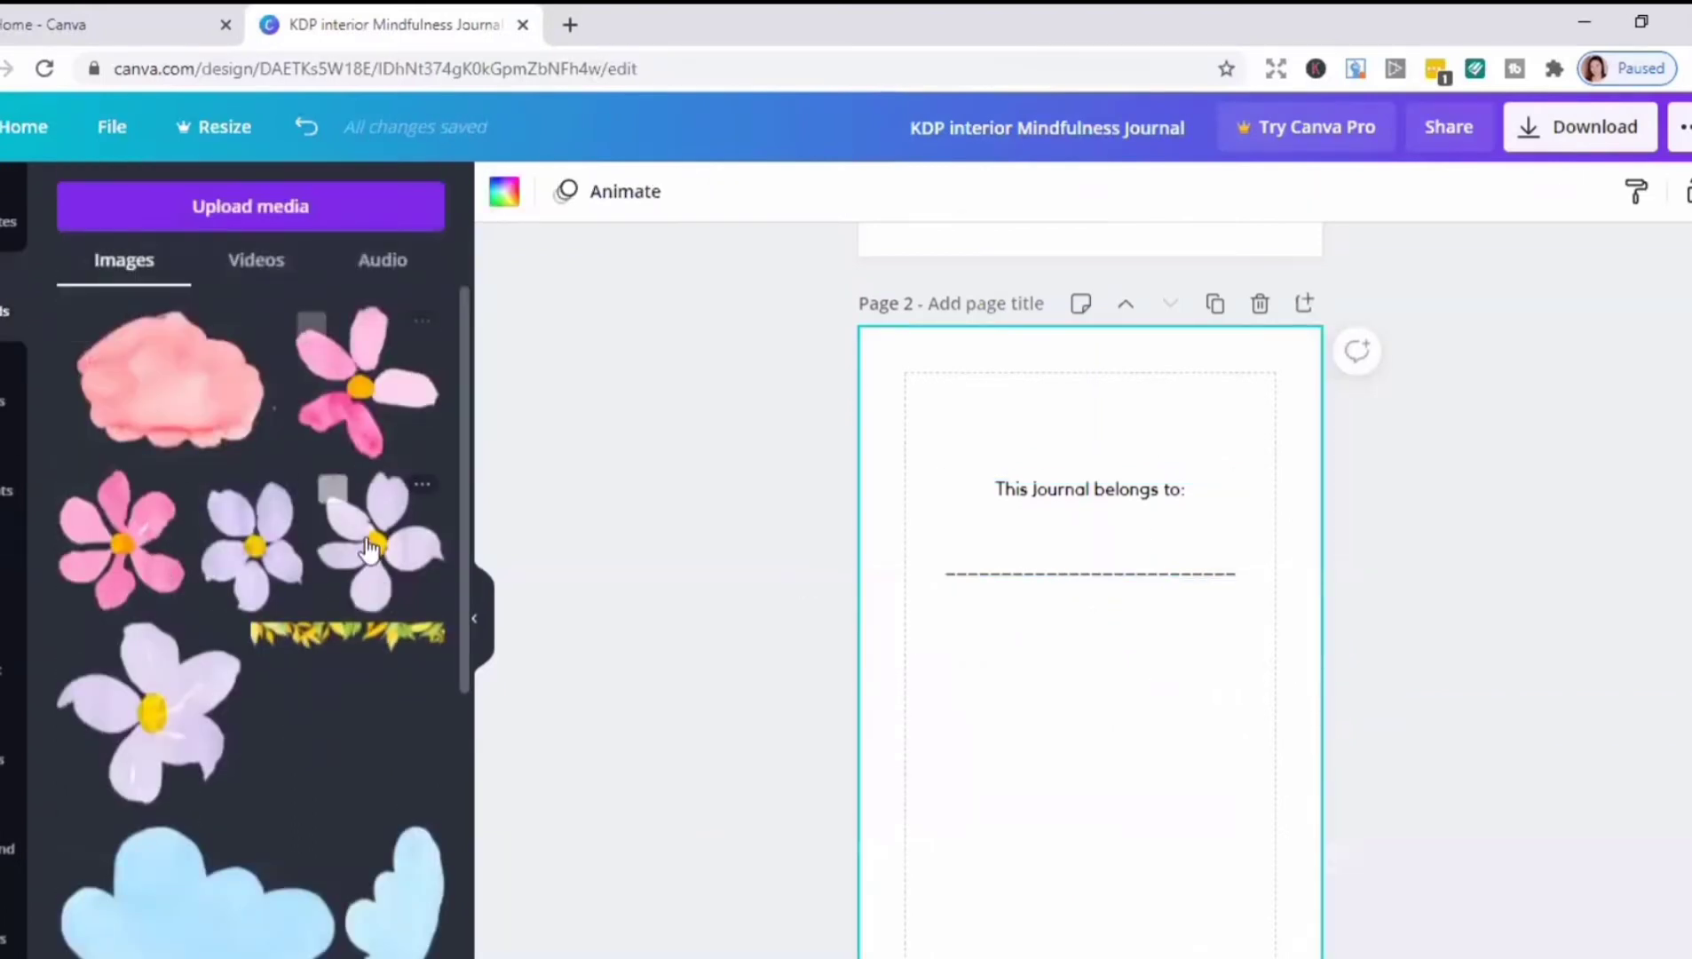
pyautogui.click(377, 542)
pyautogui.moveTo(1231, 526); pyautogui.dragTo(1080, 689)
pyautogui.moveTo(1057, 745); pyautogui.dragTo(1130, 693)
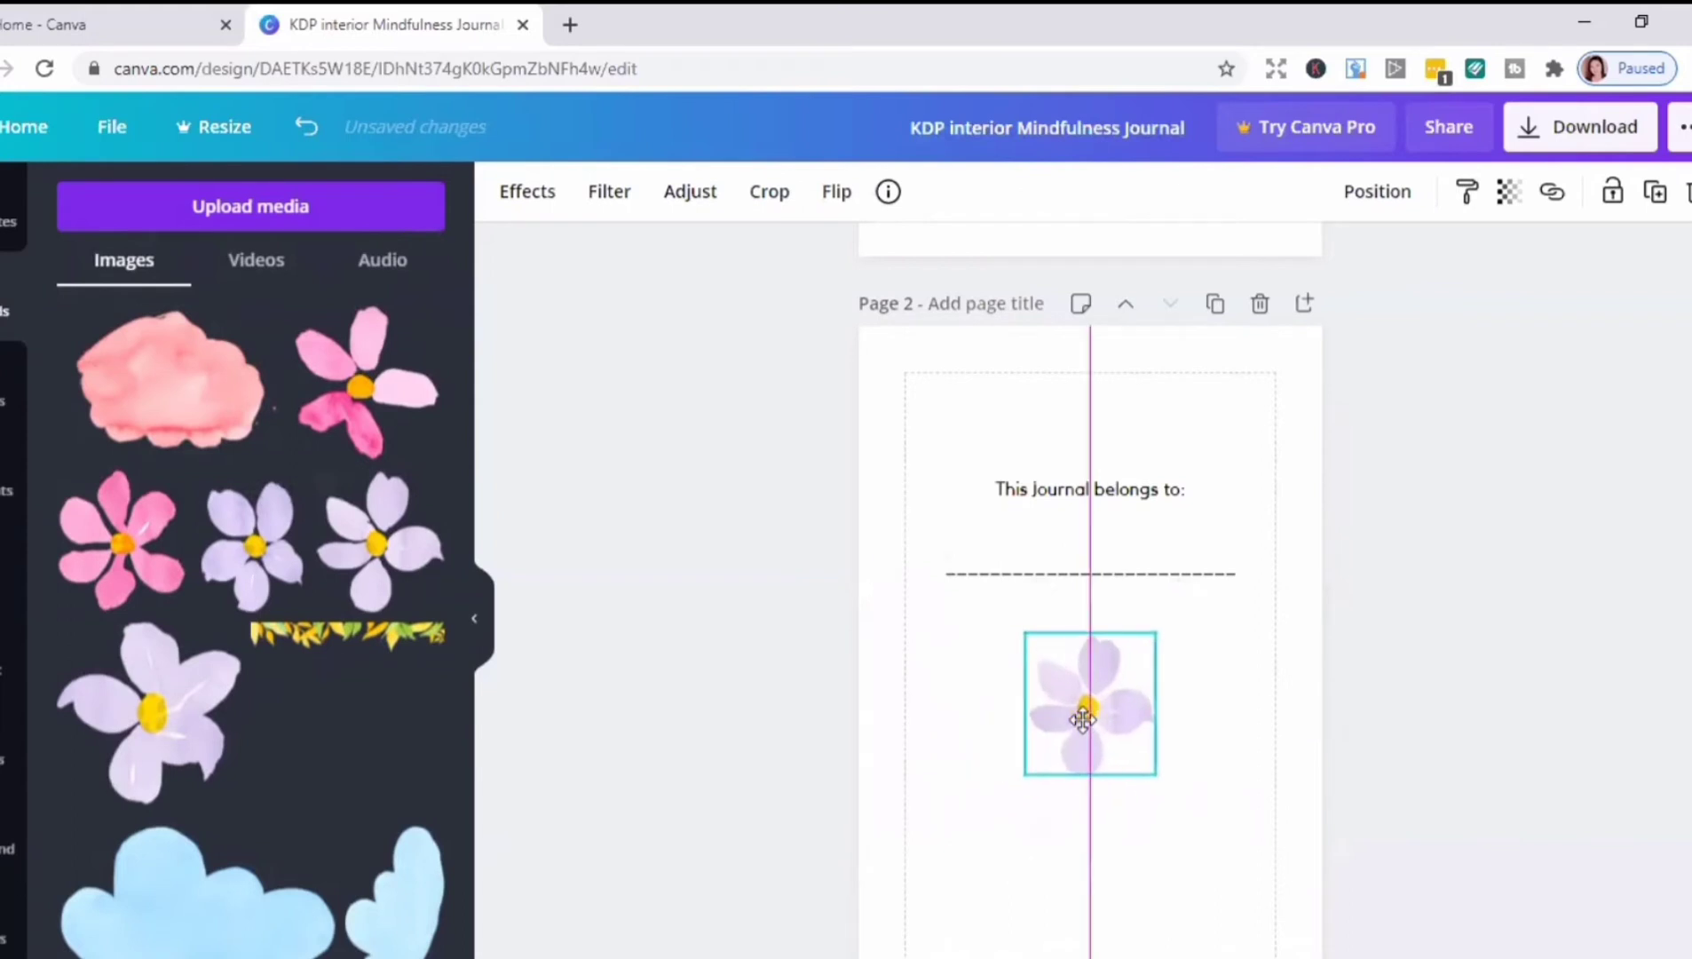
# Step: Apply the Street filter to the flower on page 2
pyautogui.click(625, 197)
pyautogui.click(410, 780)
pyautogui.click(609, 192)
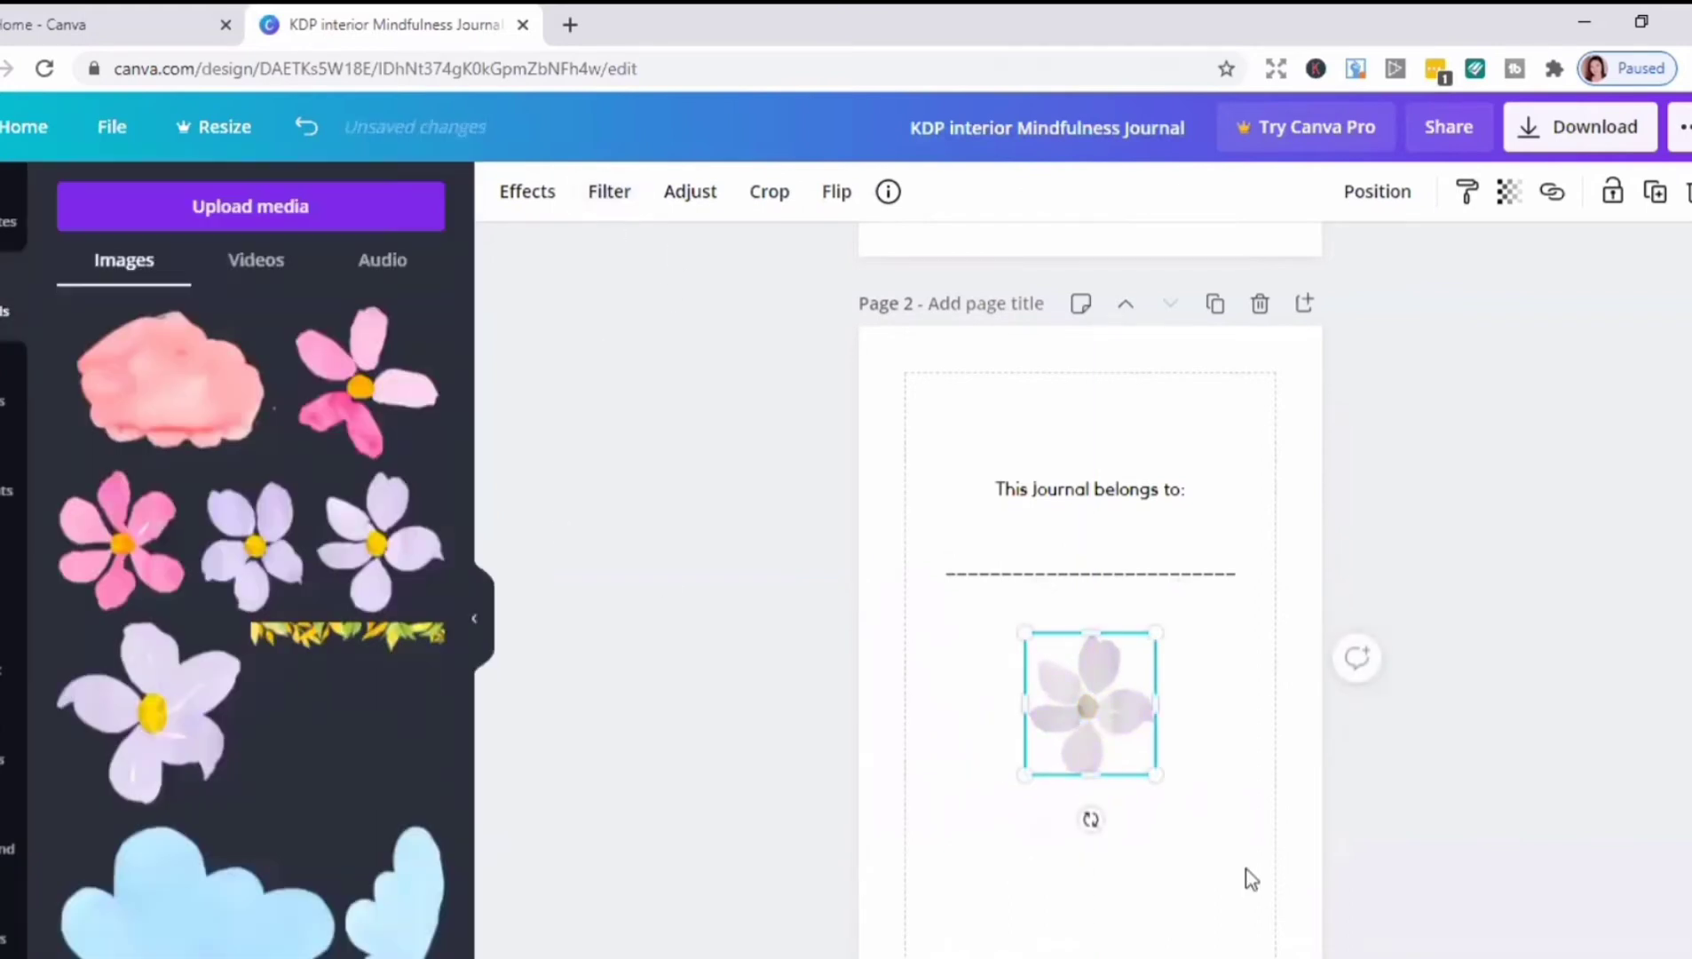
# Step: Add a third page, insert a body text box on it and set the font size to 10
pyautogui.click(1306, 306)
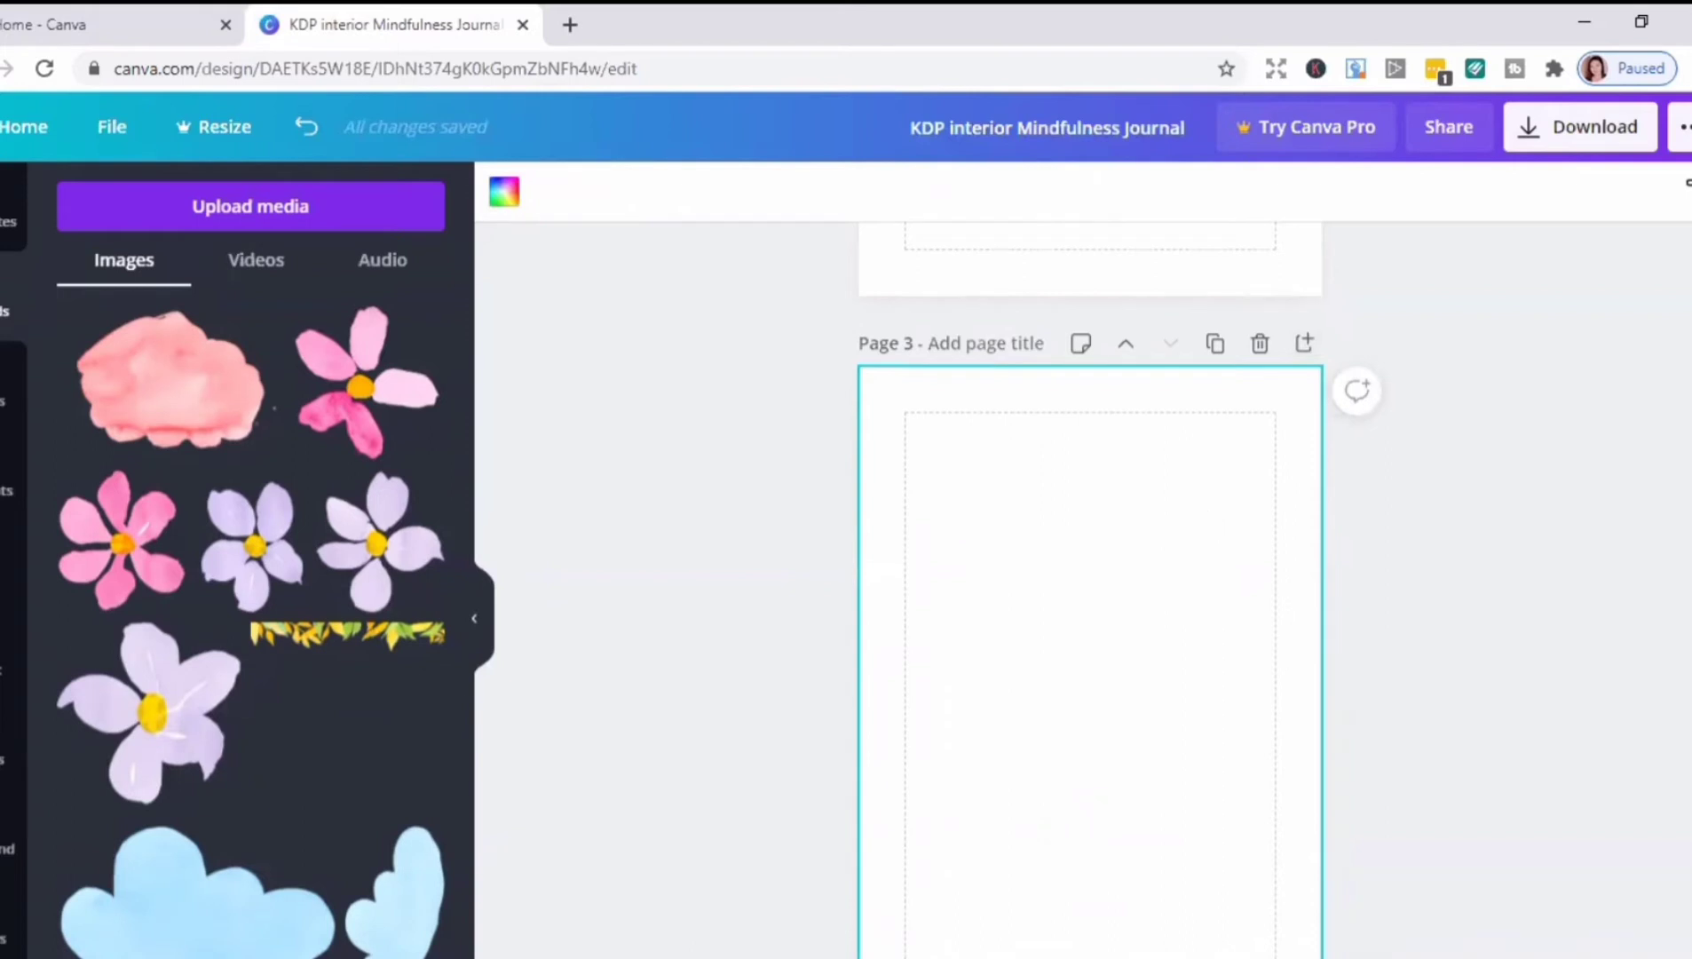
pyautogui.click(10, 573)
pyautogui.click(160, 468)
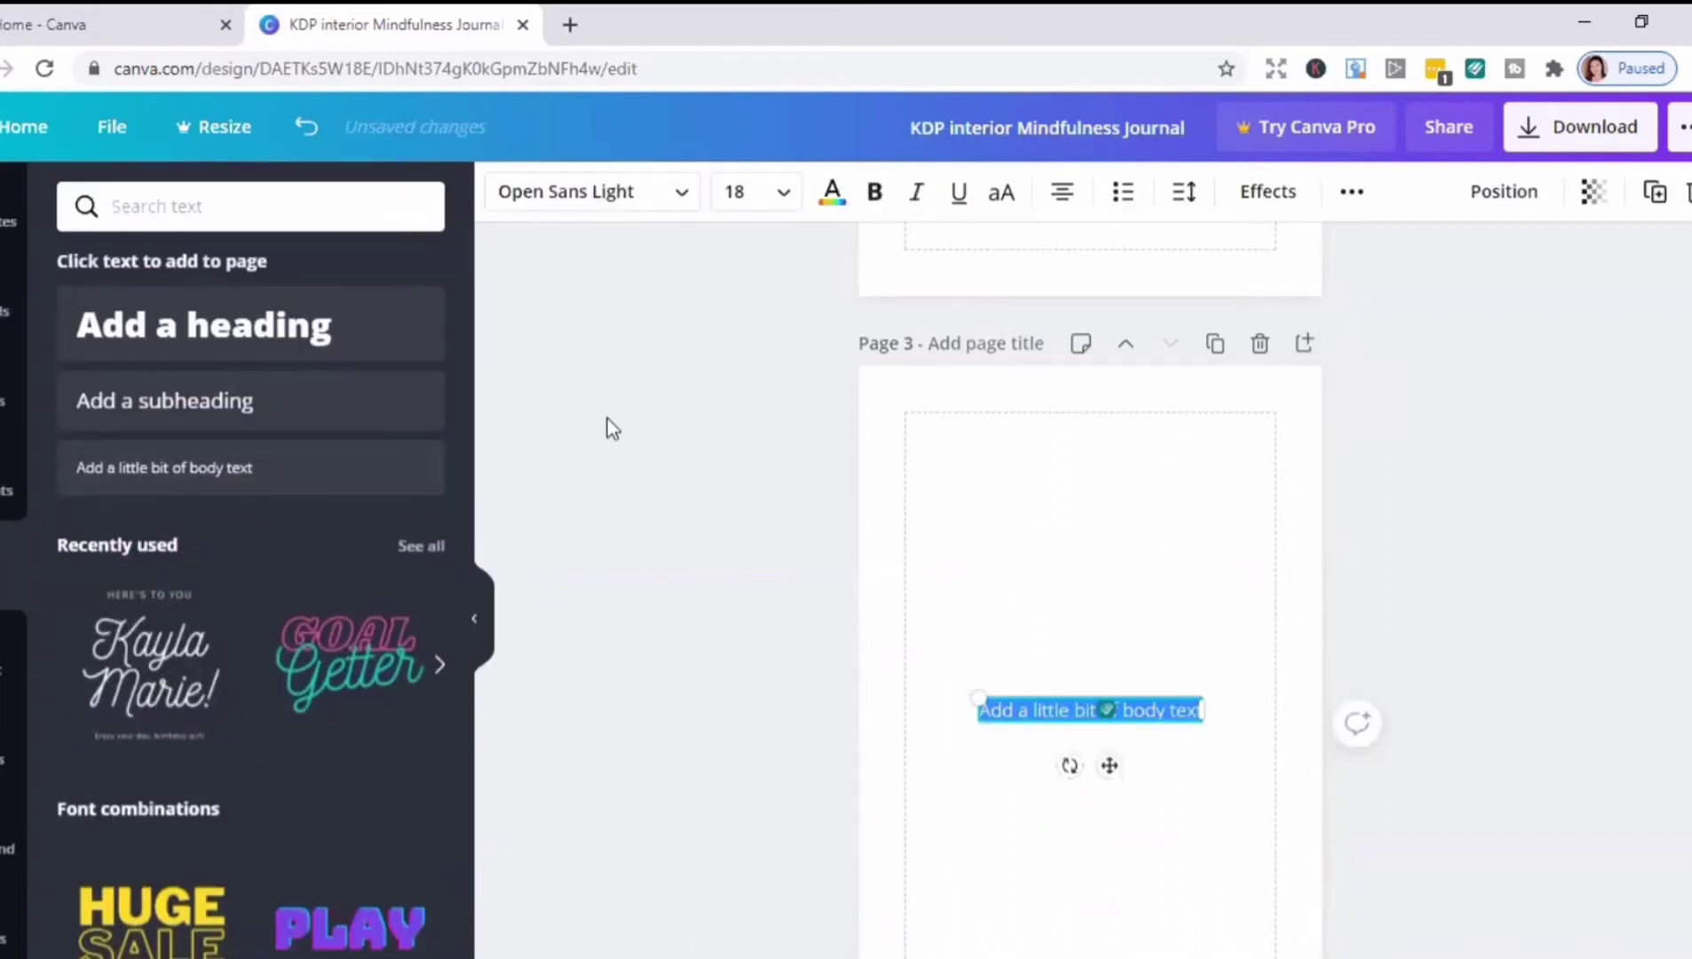
pyautogui.click(783, 197)
pyautogui.click(765, 330)
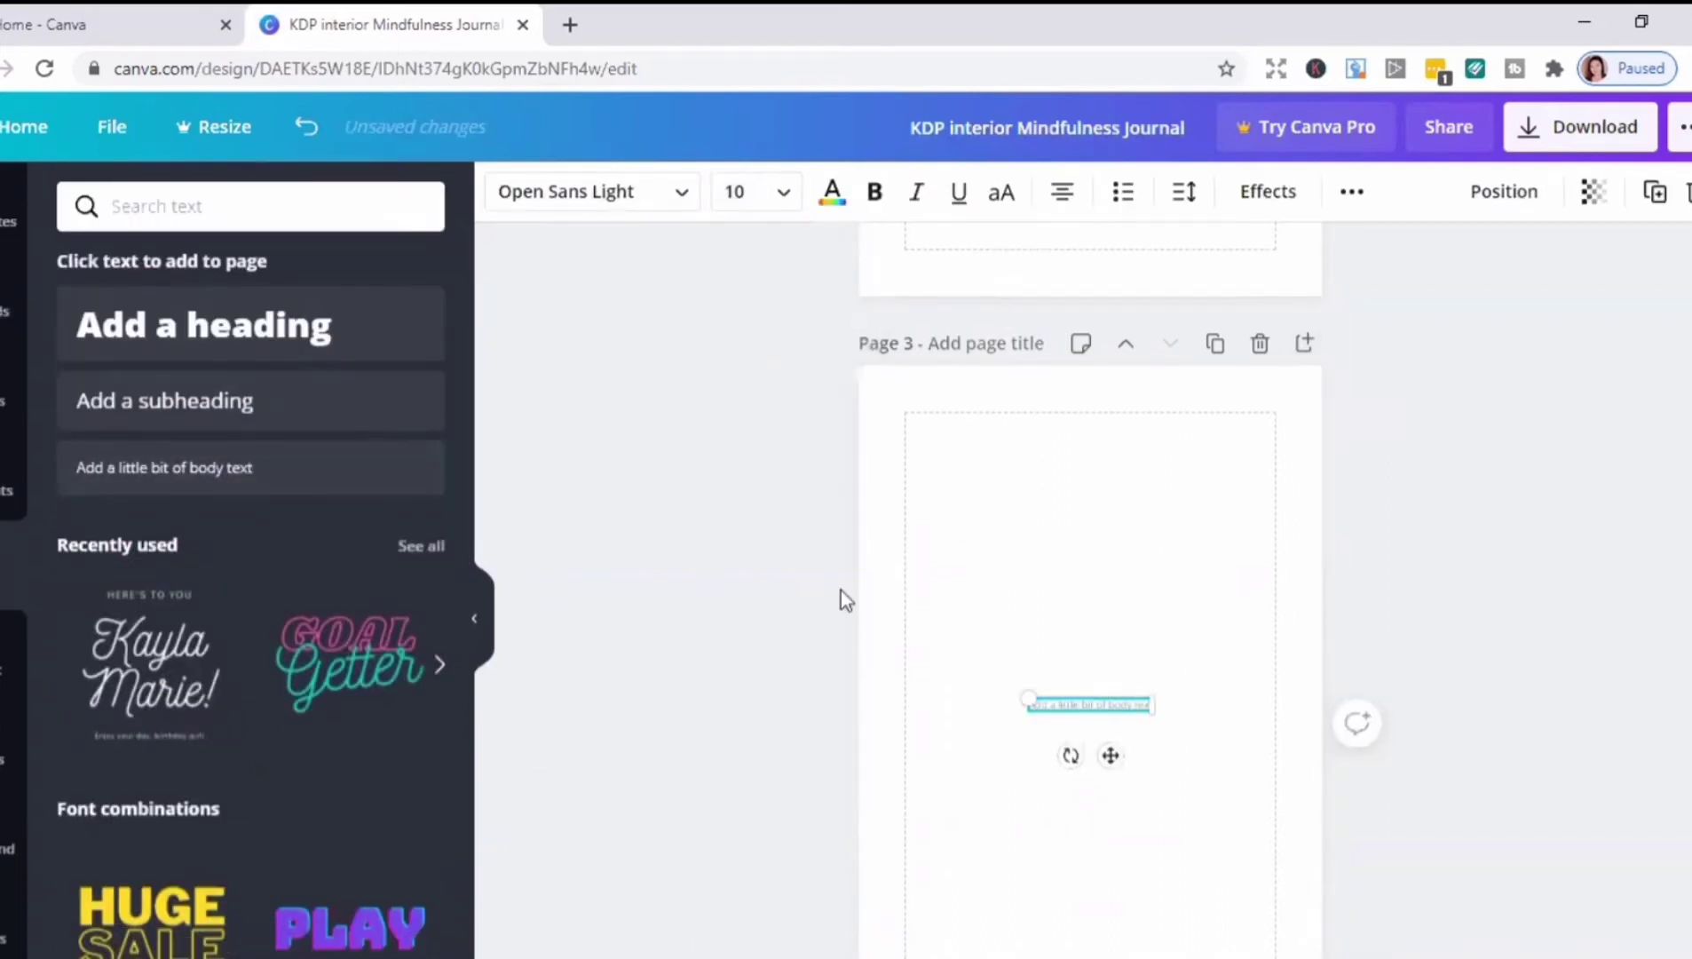
pyautogui.doubleClick(1106, 708)
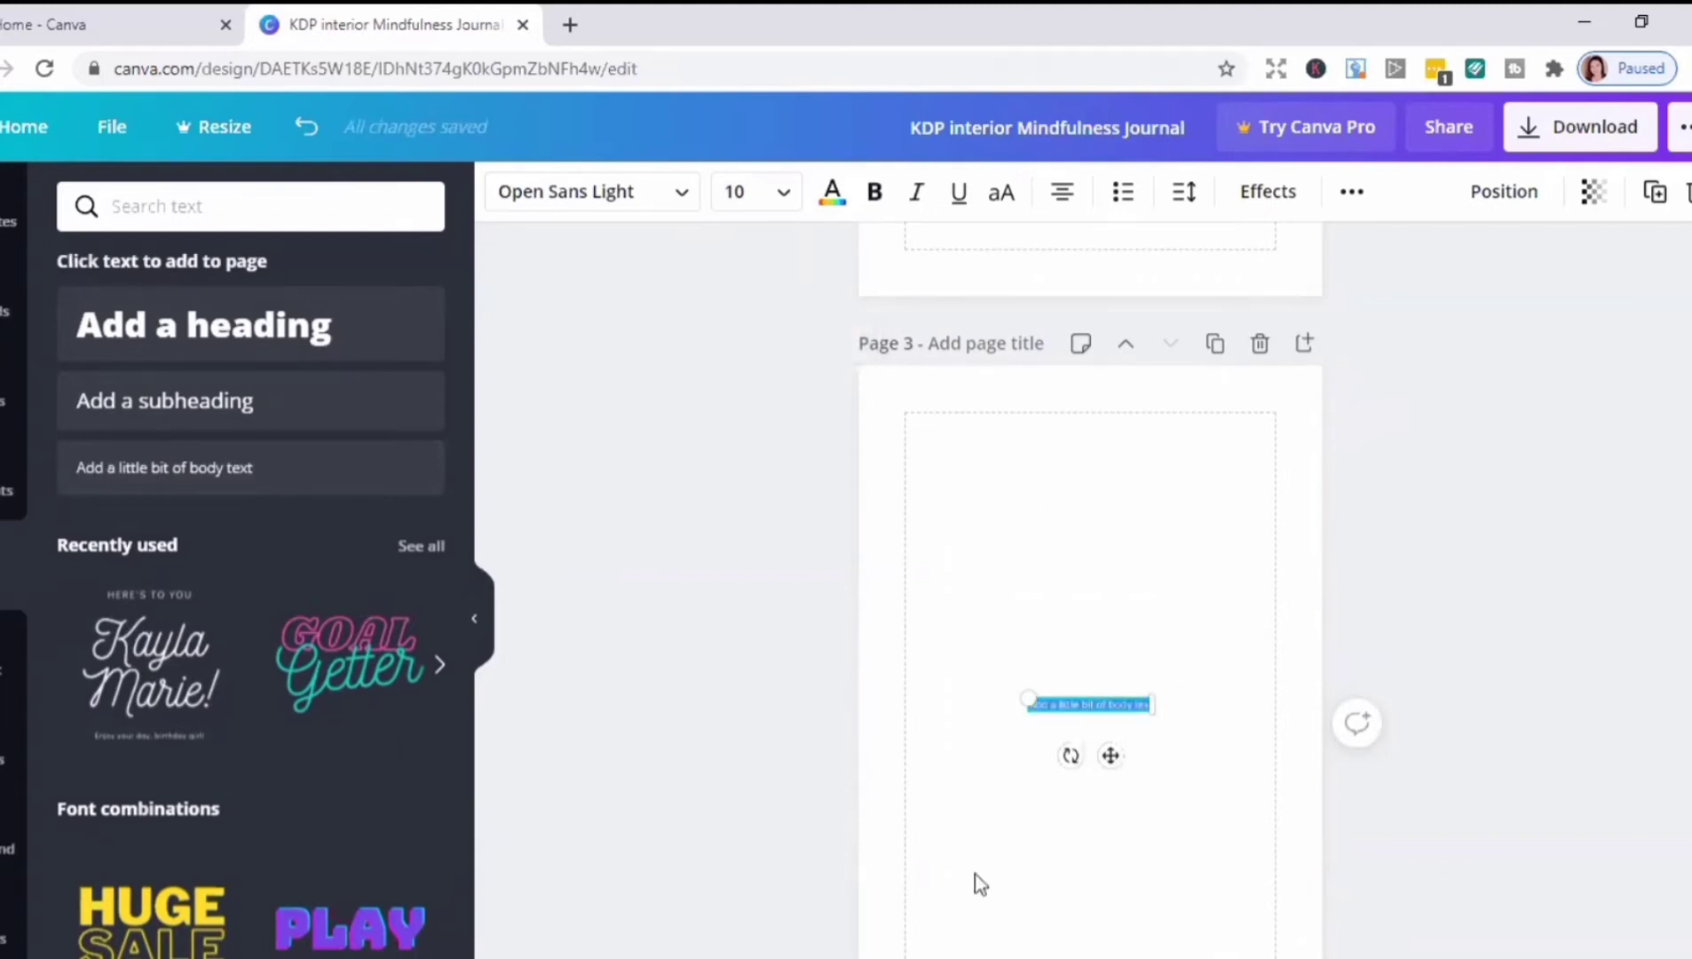
# Step: Switch to the sticky note and copy its whole copyright notice
pyautogui.hotkey('alt', 'Tab')
pyautogui.moveTo(1168, 952); pyautogui.dragTo(987, 866)
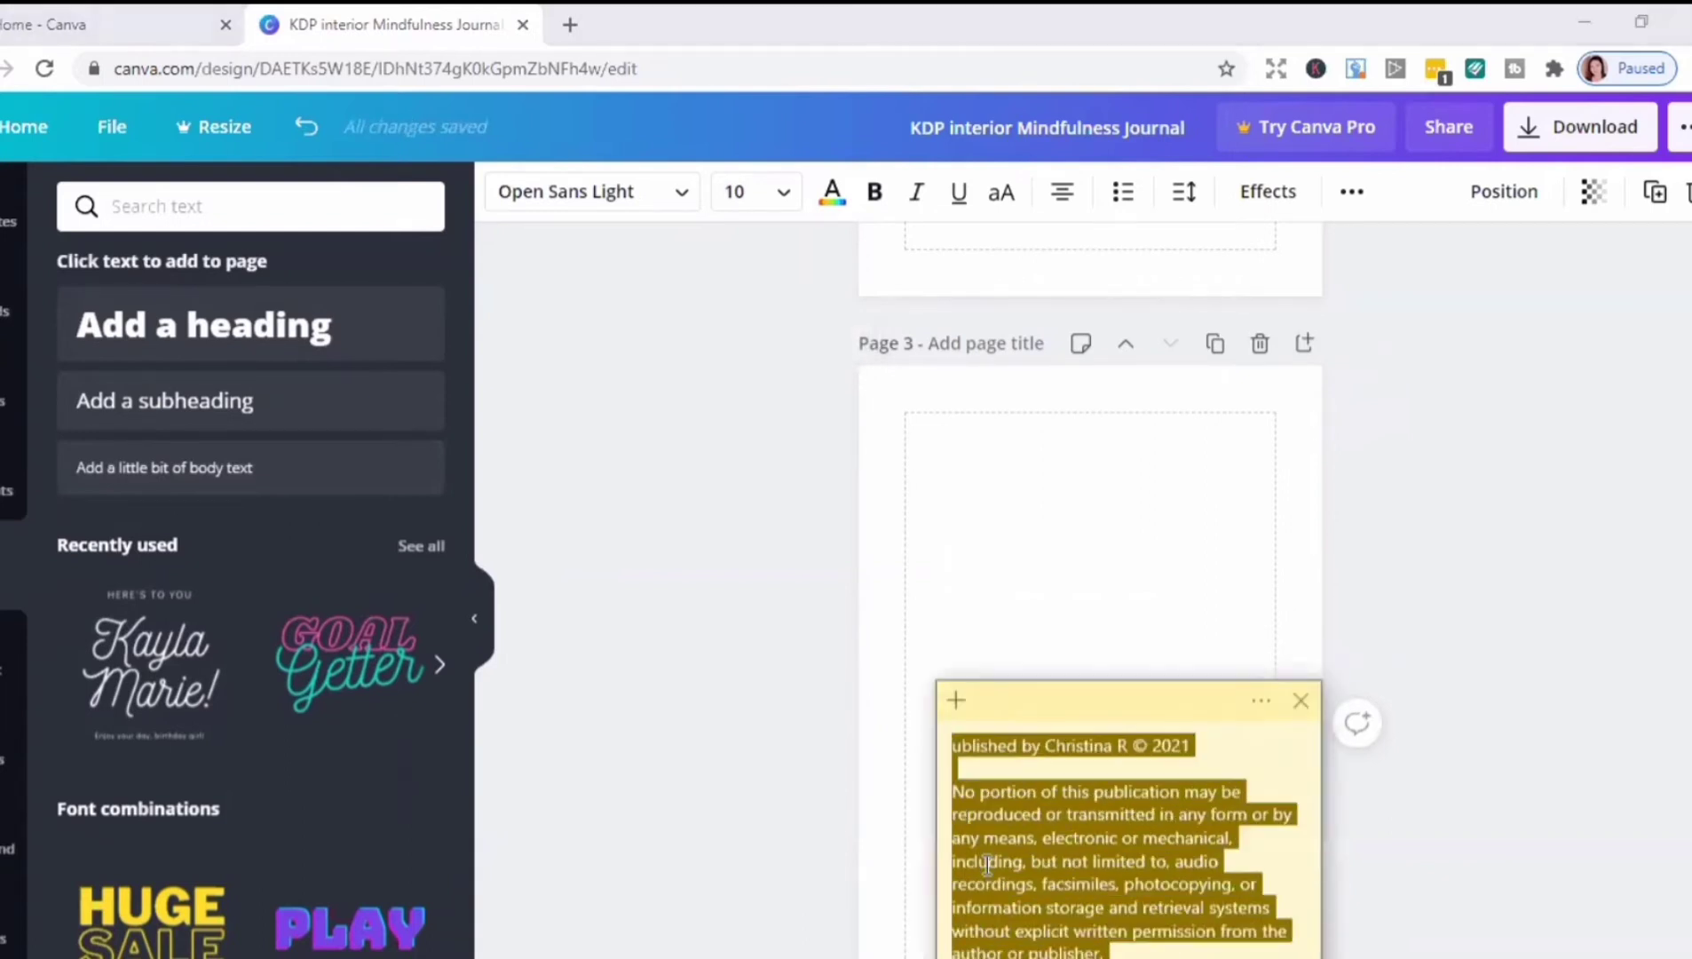
pyautogui.rightClick(1159, 804)
pyautogui.click(1215, 827)
pyautogui.click(1024, 661)
# Step: Replace the placeholder text on page 3 with the copied copyright notice
pyautogui.doubleClick(1052, 707)
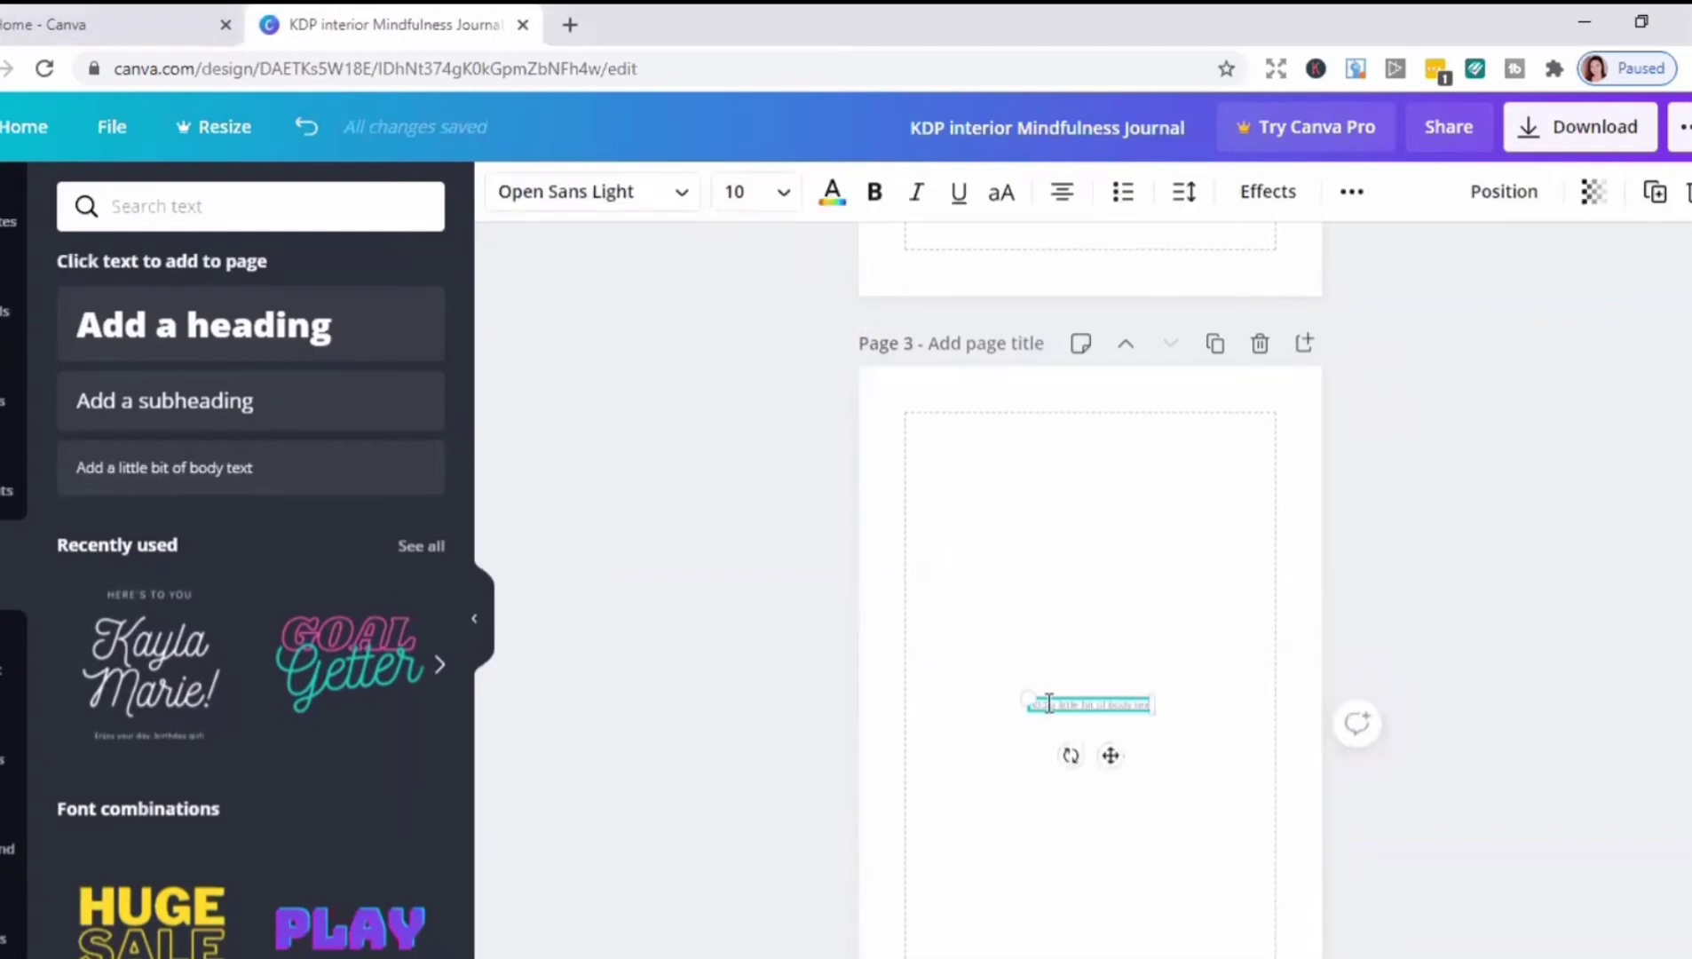
pyautogui.press('BackSpace')
pyautogui.press('BackSpace')
pyautogui.press('BackSpace')
pyautogui.press('BackSpace')
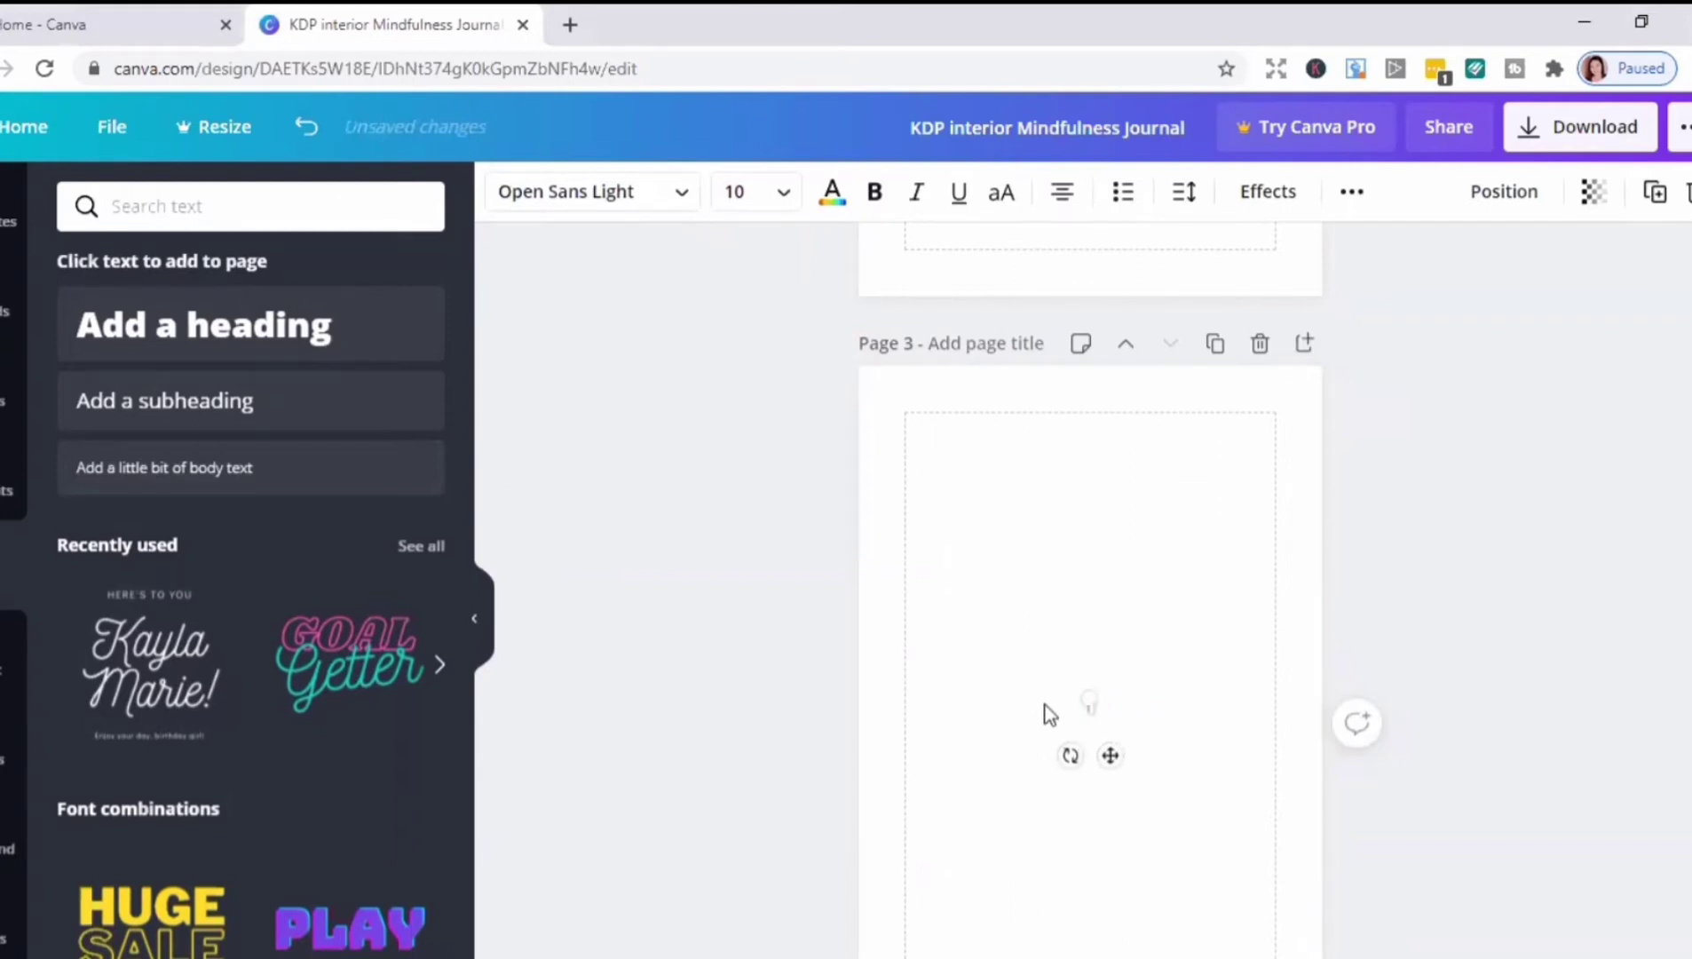
pyautogui.hotkey('ctrl', 'v')
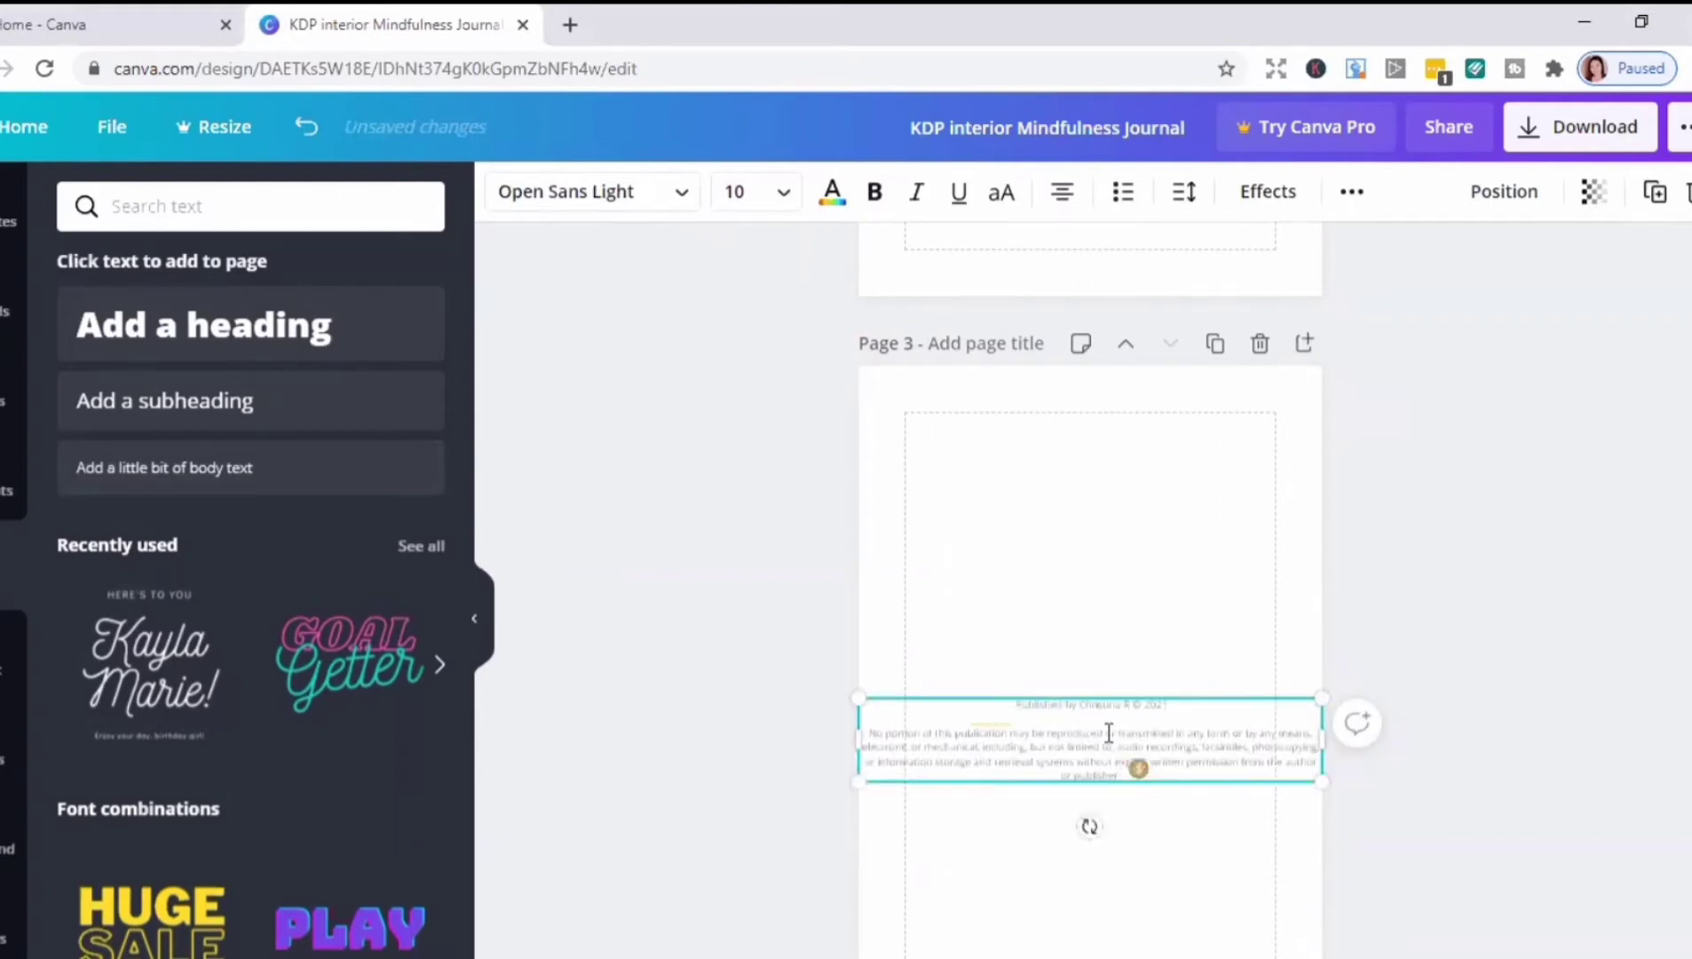
# Step: Left-align the copyright notice, fit it between the side margins and place it at the bottom margin of page 3
pyautogui.moveTo(1319, 738); pyautogui.dragTo(1303, 736)
pyautogui.moveTo(858, 738); pyautogui.dragTo(850, 739)
pyautogui.click(1060, 192)
pyautogui.click(1065, 198)
pyautogui.click(1224, 870)
pyautogui.moveTo(1218, 709); pyautogui.dragTo(1213, 948)
pyautogui.click(1311, 904)
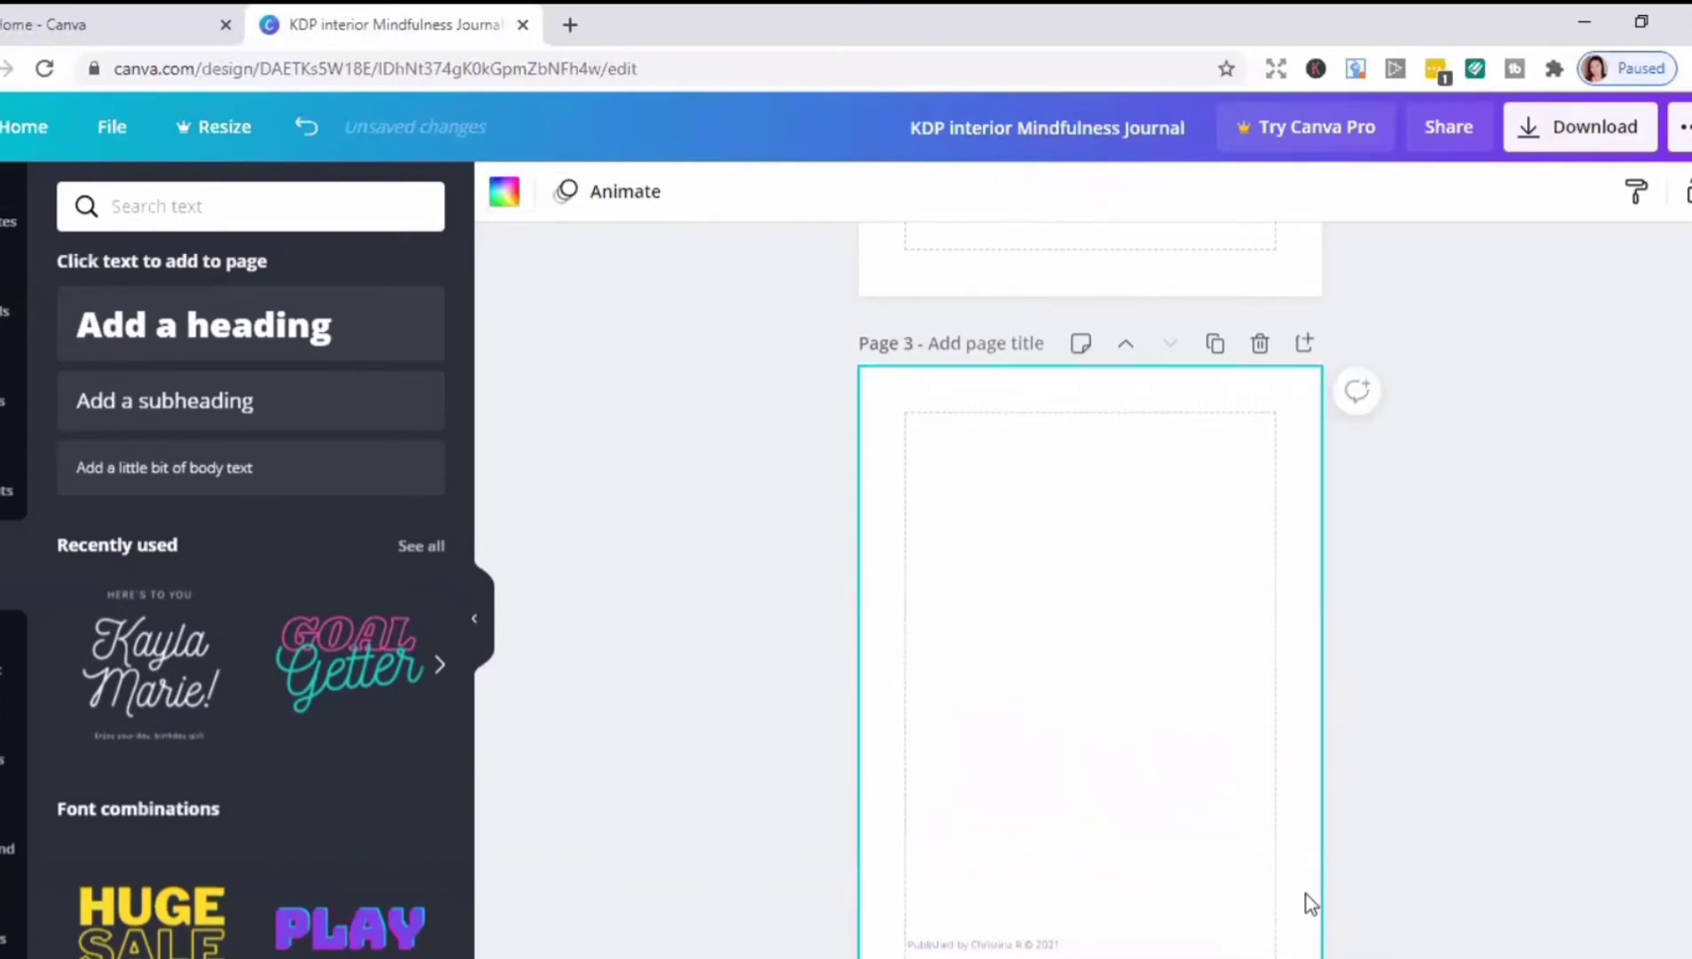
# Step: Add a fourth page with a text box reading "Date Today" and change its font
pyautogui.click(1303, 343)
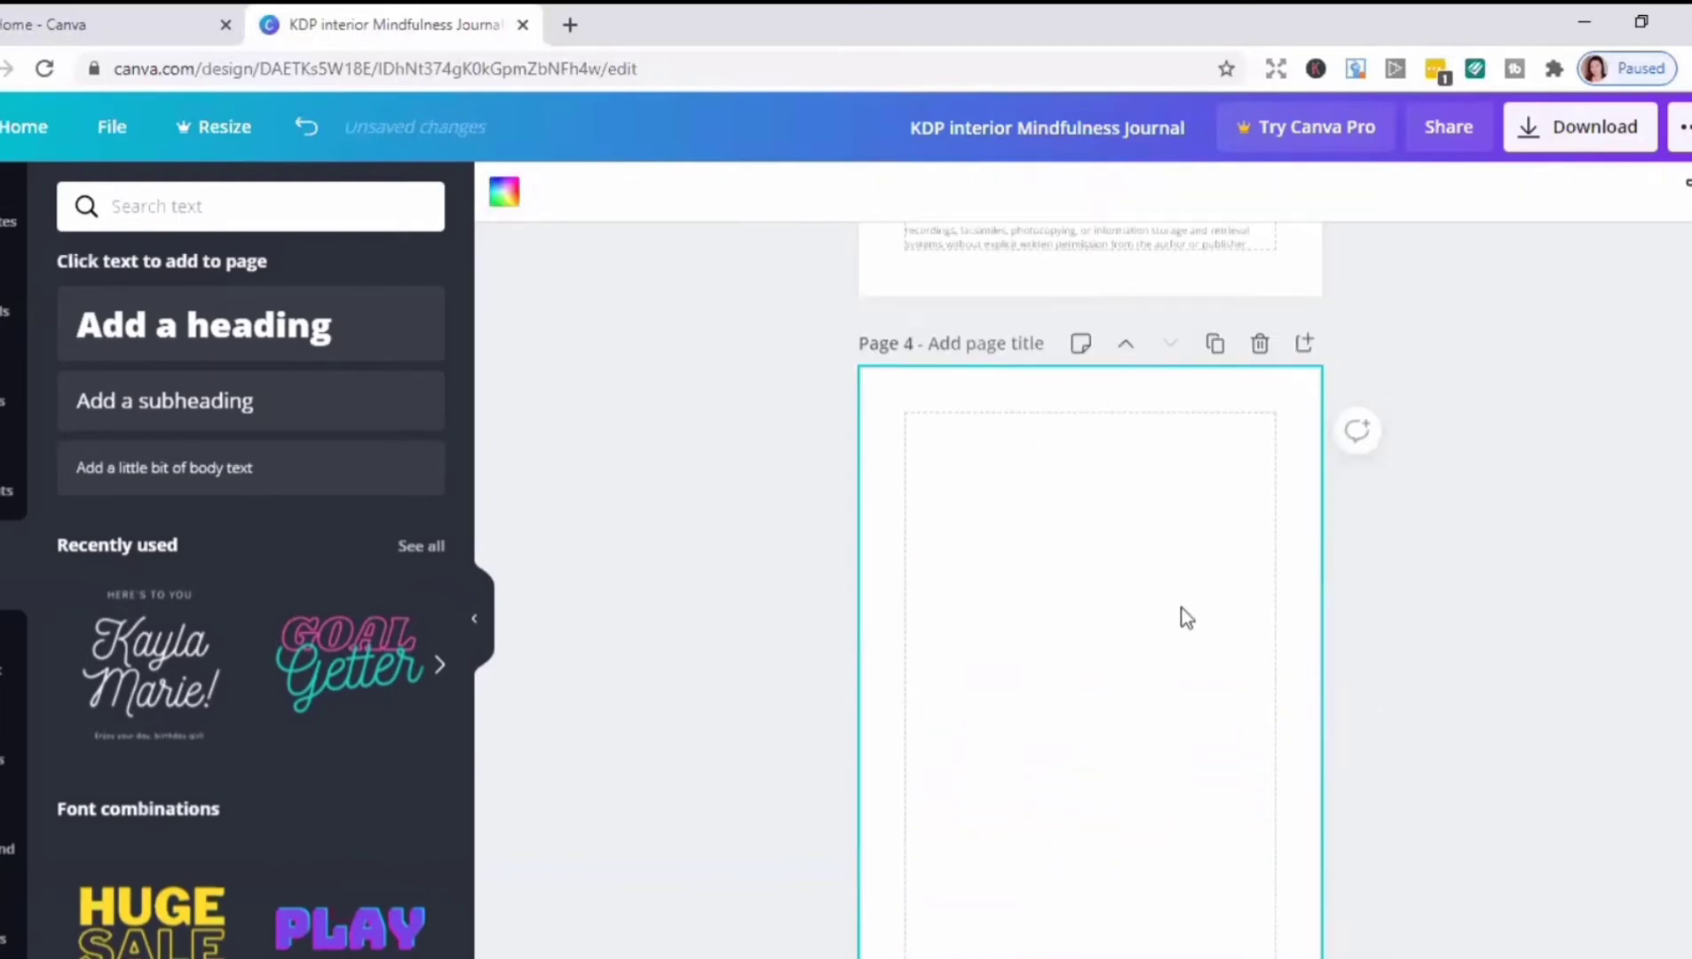
pyautogui.press('t')
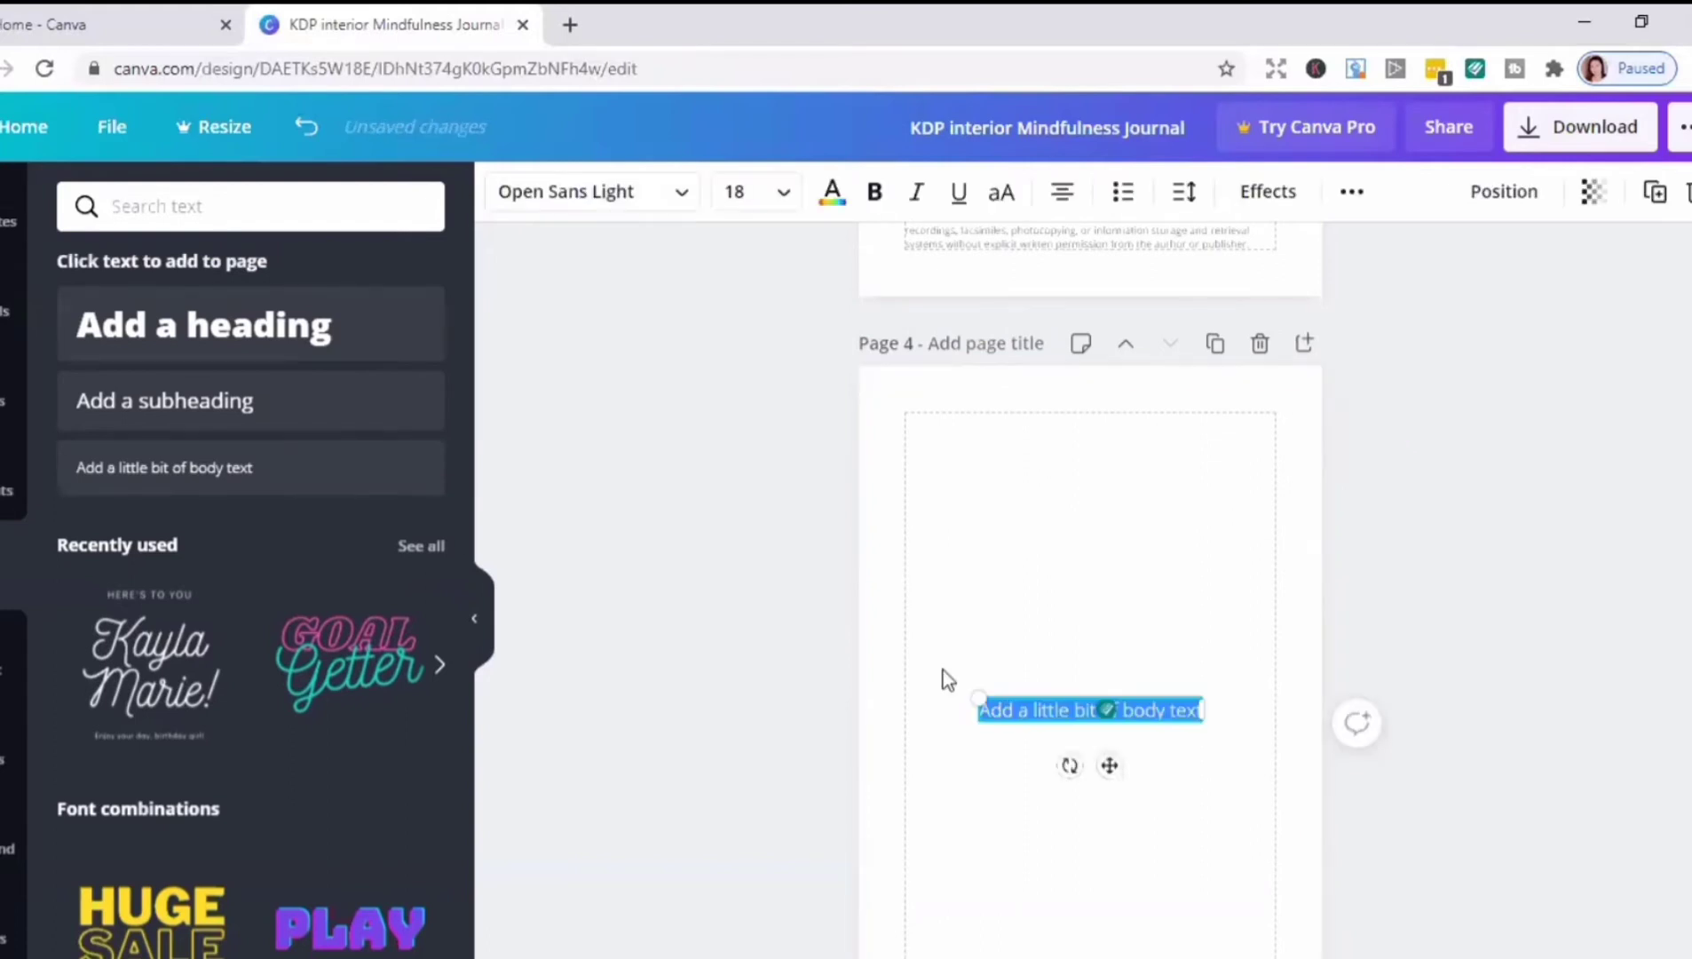
pyautogui.click(591, 192)
pyautogui.click(390, 266)
pyautogui.click(394, 519)
pyautogui.write('Date Today')
# Step: Move the "Date Today" text to the top margin of page 4, append an underscore line and reduce the text size
pyautogui.moveTo(1108, 765); pyautogui.dragTo(1110, 473)
pyautogui.write('_____________________')
pyautogui.click(783, 194)
pyautogui.click(740, 366)
pyautogui.click(1148, 565)
# Step: Add the heading "Journal Writing" in a brush script font, centred just below the date line
pyautogui.write('tJournal Writing')
pyautogui.click(590, 191)
pyautogui.click(110, 515)
pyautogui.moveTo(1110, 765); pyautogui.dragTo(1110, 508)
pyautogui.click(1148, 630)
# Step: Add a 10 pt text box reading "Writing a journal helps you identify your own feelings over certain situations, no matter how challenging"
pyautogui.write('t')
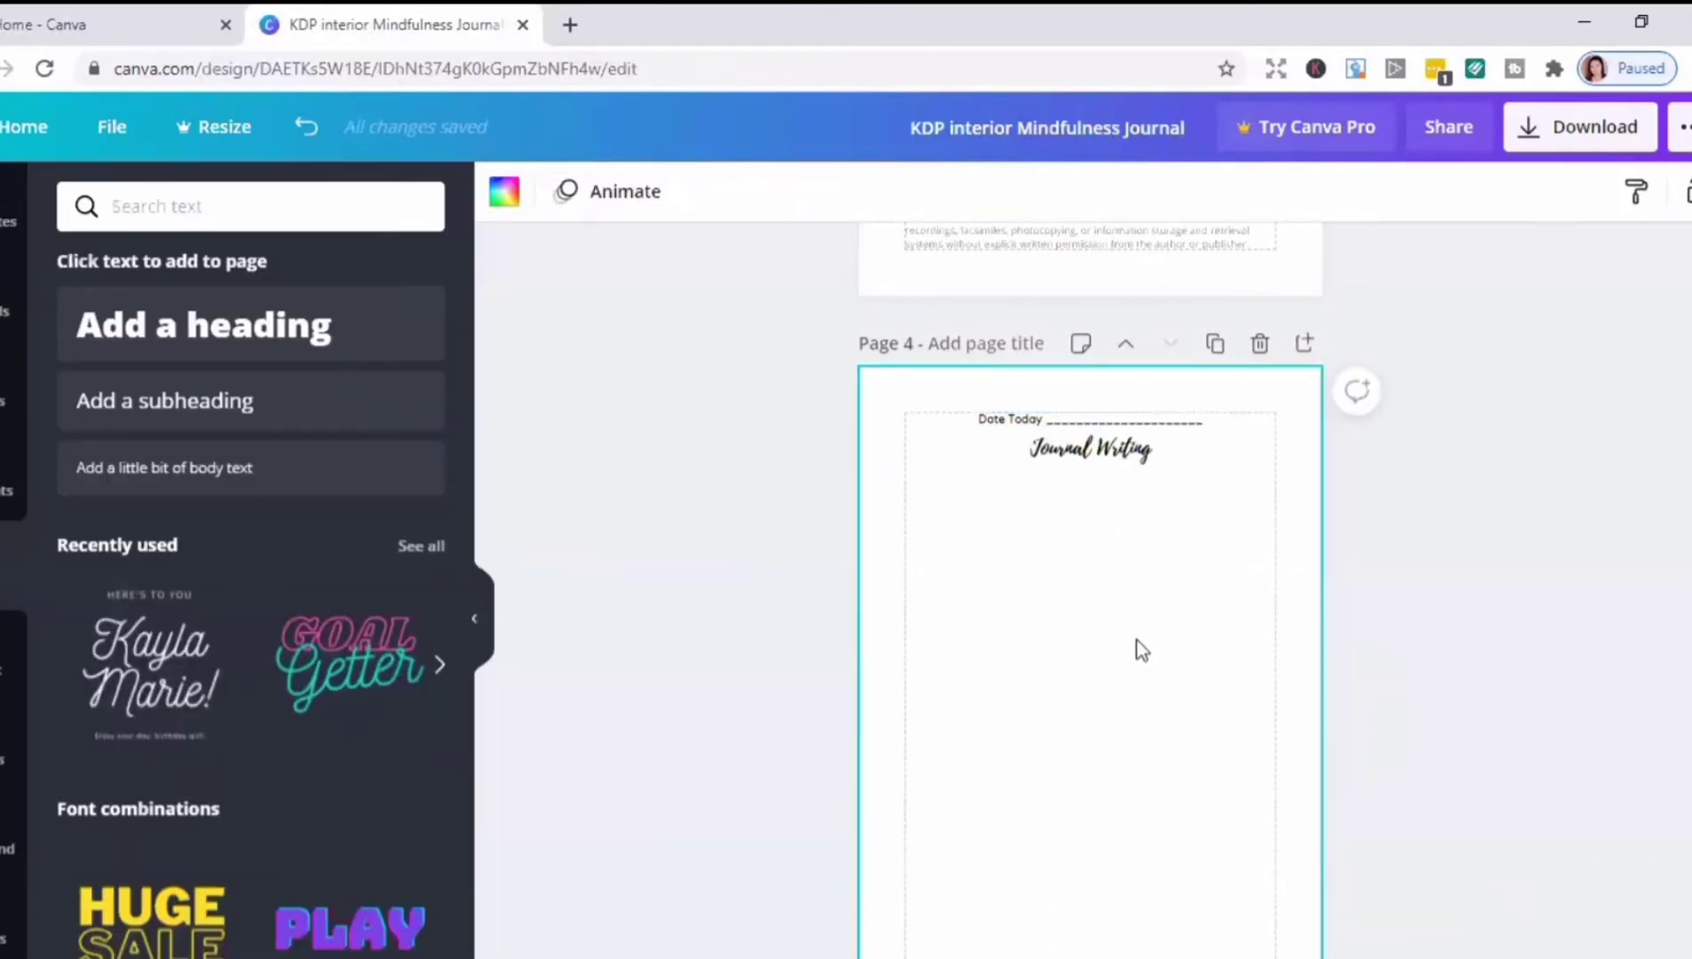
pyautogui.write('Writing Journal b')
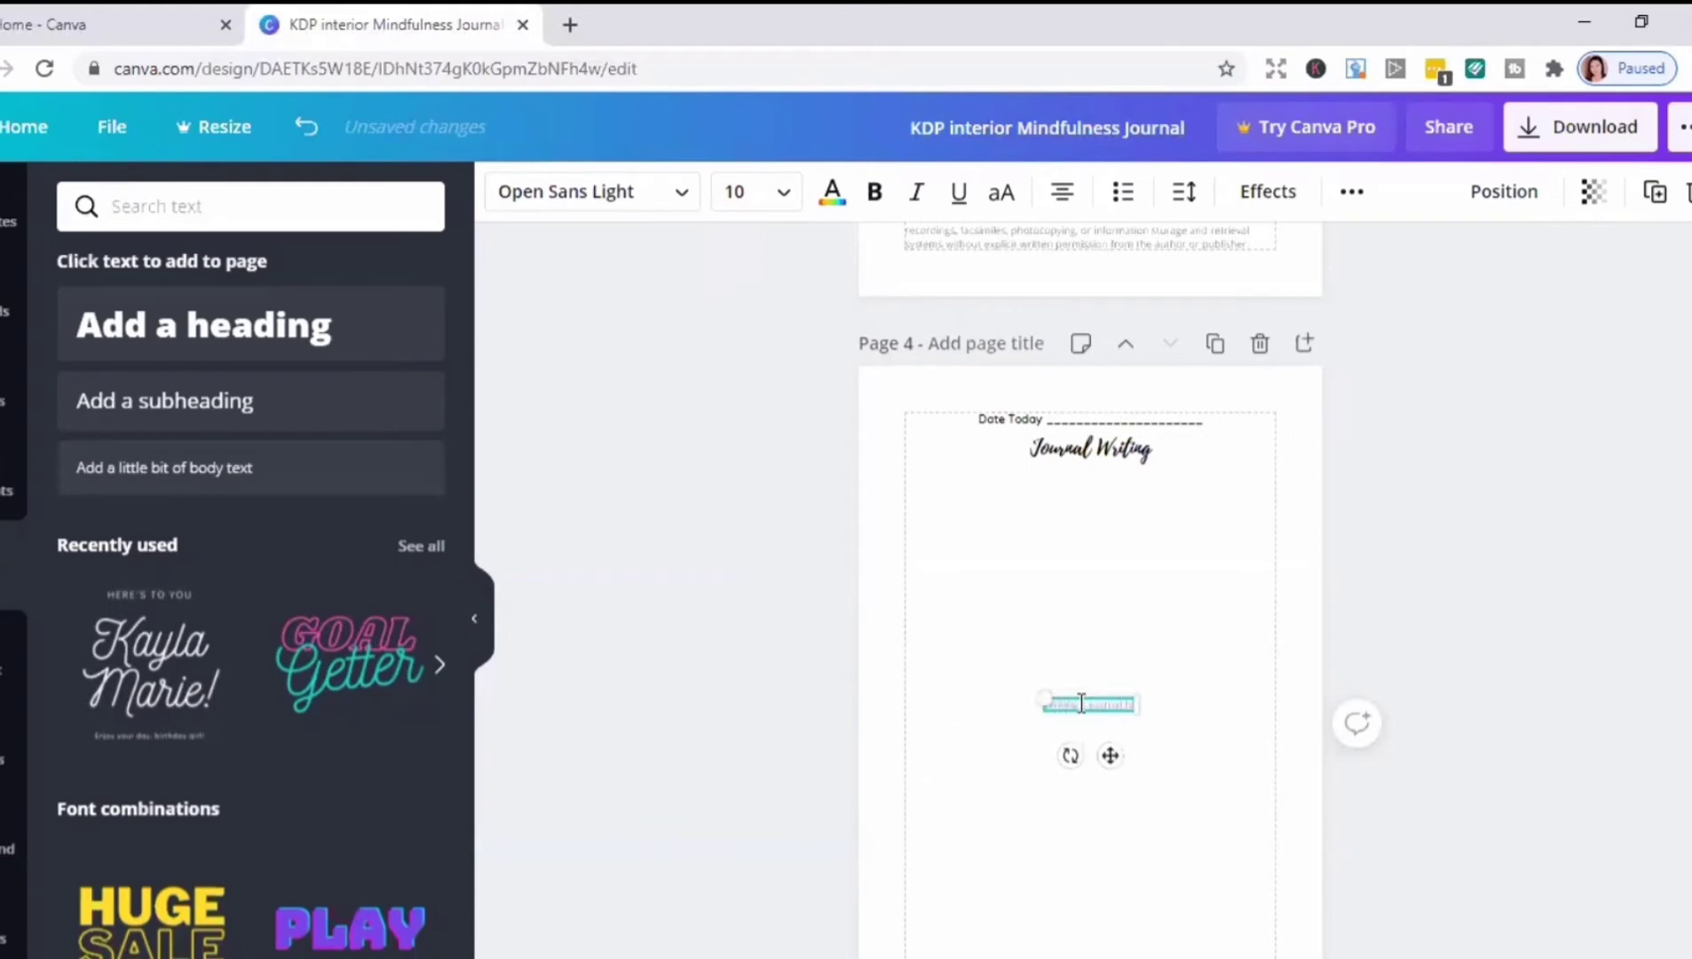
pyautogui.click(1457, 644)
pyautogui.write('Writing a journal helps you i')
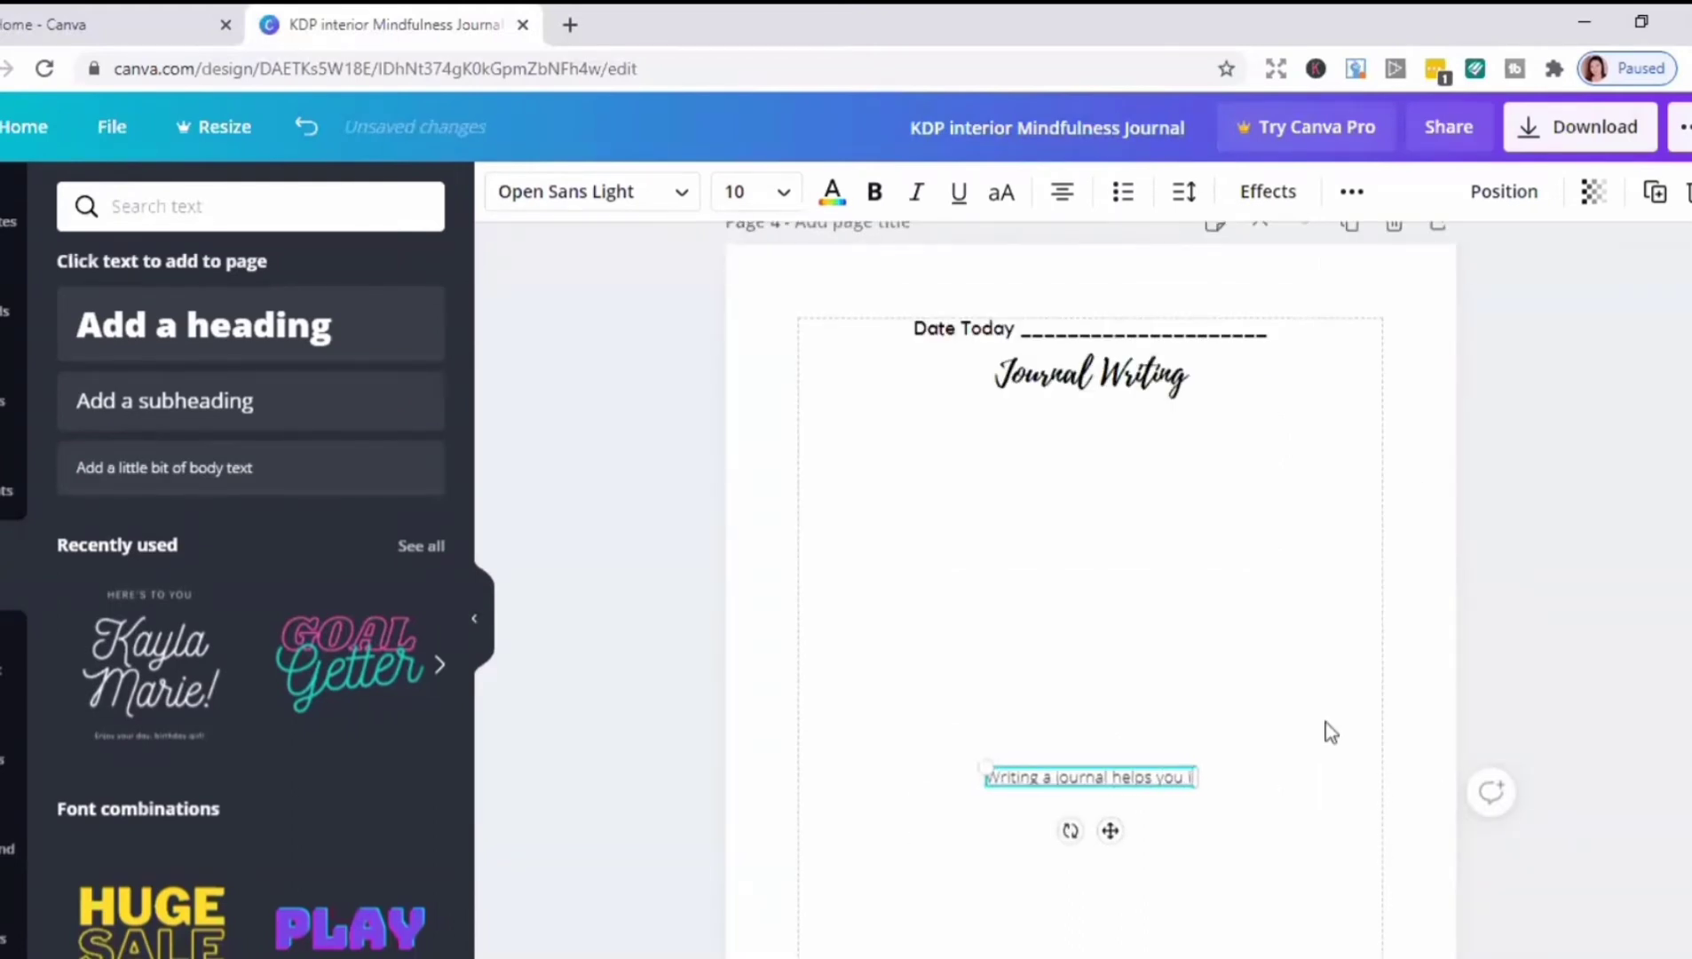
pyautogui.write('dentify your own feelings over certain situations')
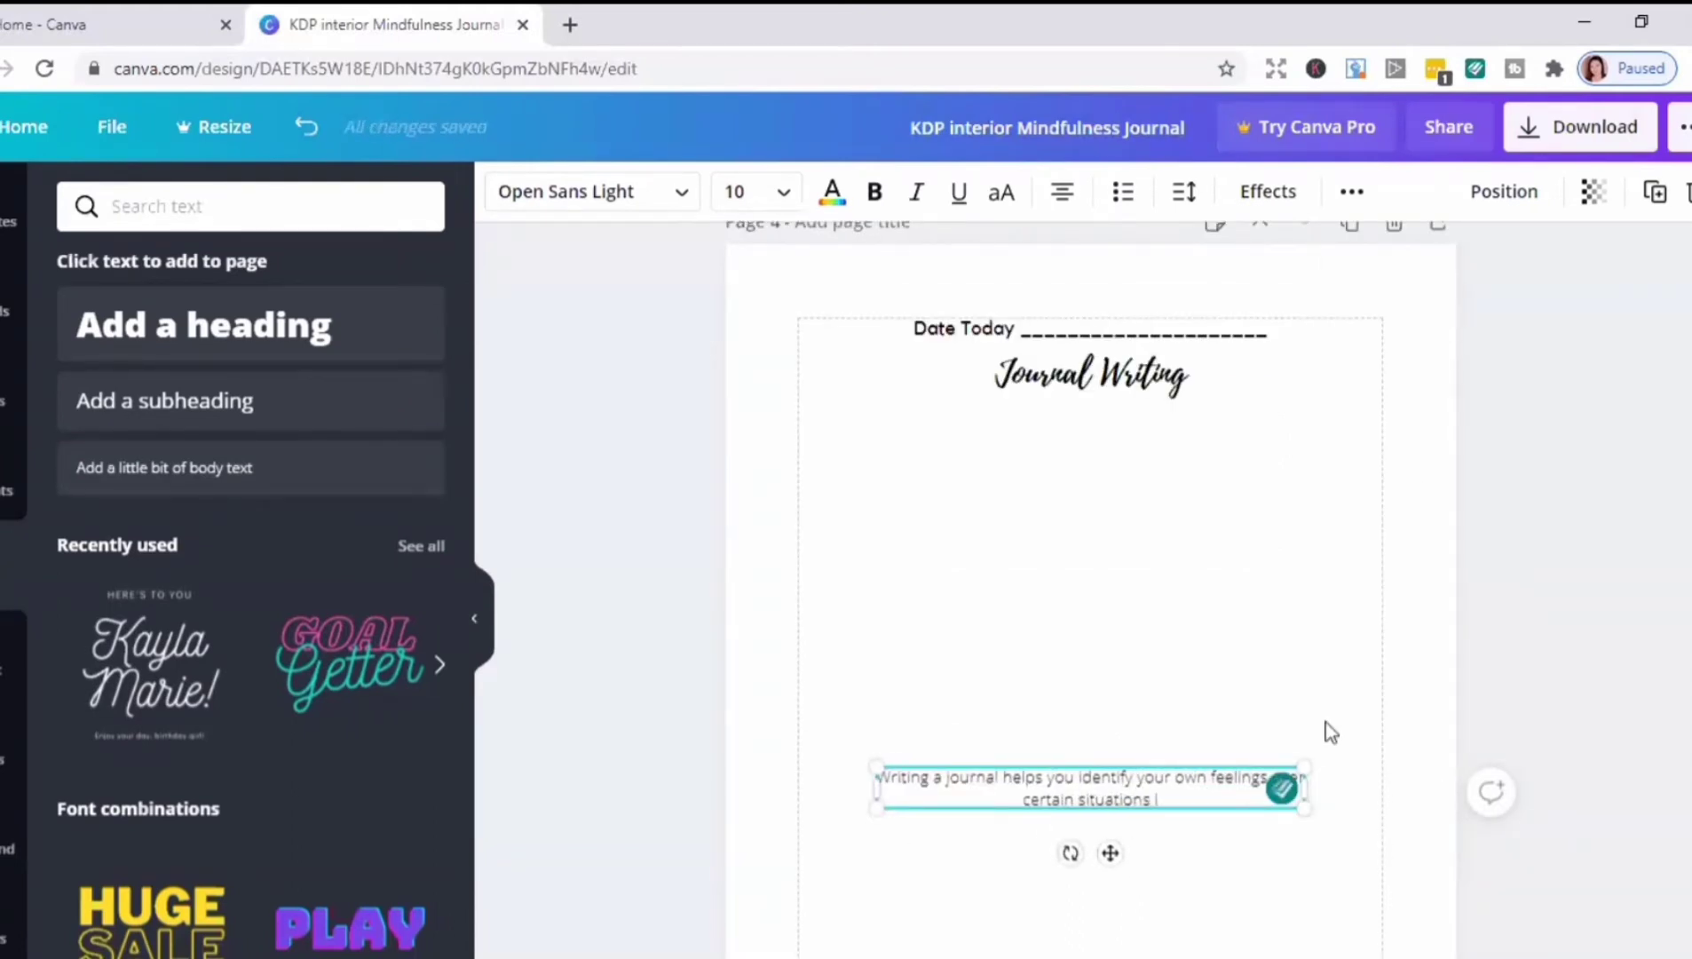
pyautogui.write(', no matter how challenging')
# Step: Set the whole journal description to Kollektif and centre it directly below the "Journal Writing" heading
pyautogui.click(657, 195)
pyautogui.click(132, 317)
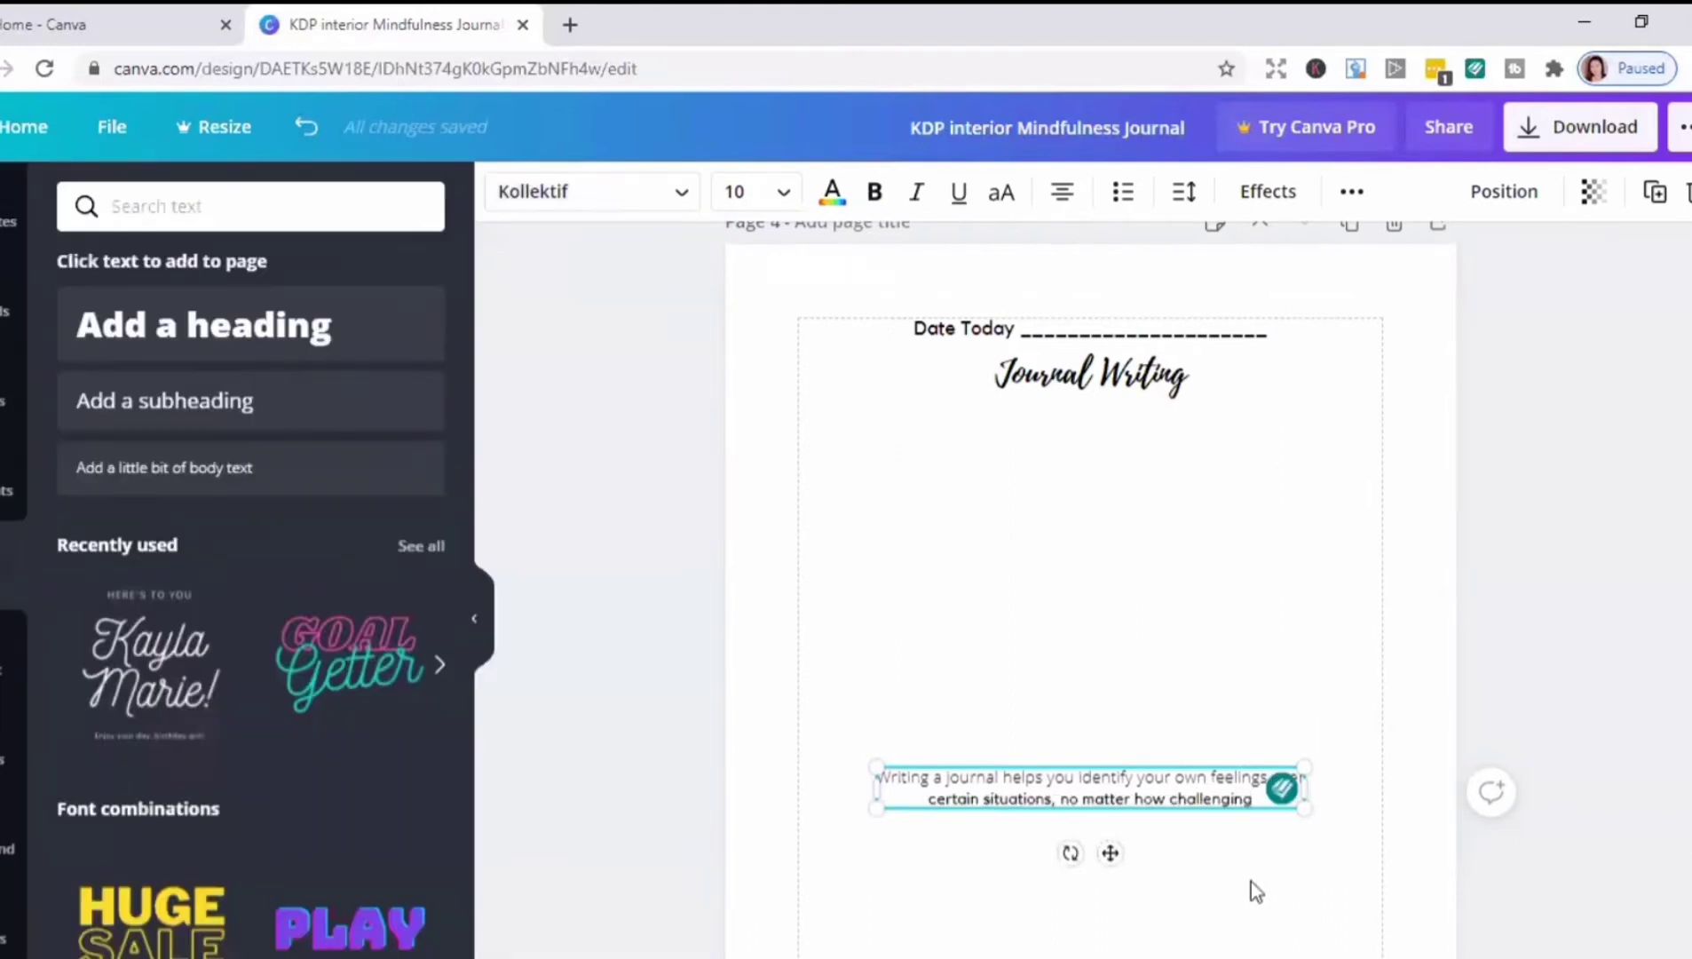
pyautogui.hotkey('ctrl', 'a')
pyautogui.click(592, 192)
pyautogui.click(132, 480)
pyautogui.moveTo(1100, 814); pyautogui.dragTo(1114, 487)
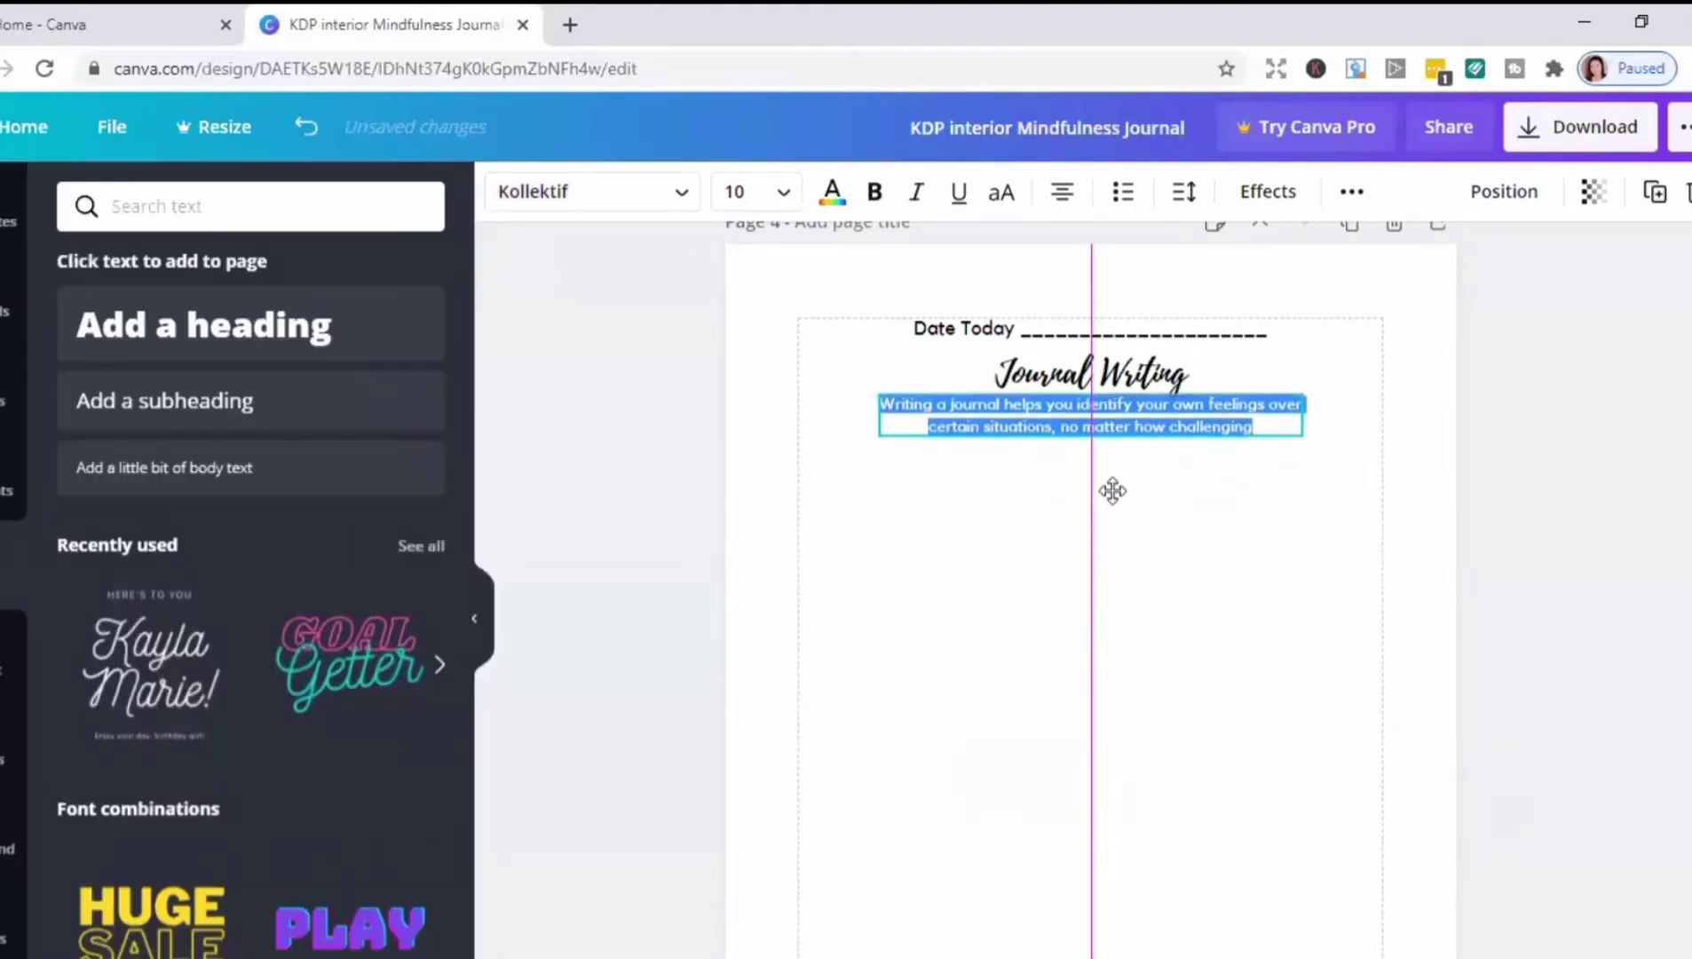
pyautogui.click(1145, 626)
# Step: Insert the recently used brush-stroke bar, colour it light grey and resize it below the description at the left margin
pyautogui.click(13, 489)
pyautogui.scroll(-9, 210, 612)
pyautogui.scroll(9, 209, 613)
pyautogui.click(122, 442)
pyautogui.moveTo(1108, 874); pyautogui.dragTo(1014, 672)
pyautogui.click(504, 192)
pyautogui.click(350, 871)
pyautogui.moveTo(1139, 620); pyautogui.dragTo(1066, 604)
pyautogui.moveTo(957, 651); pyautogui.dragTo(928, 702)
# Step: Duplicate the grey brush bar four times to form a vertical stack of five bars
pyautogui.click(1654, 192)
pyautogui.click(1654, 192)
pyautogui.click(1655, 192)
pyautogui.hotkey('ctrl', 'd')
pyautogui.click(988, 739)
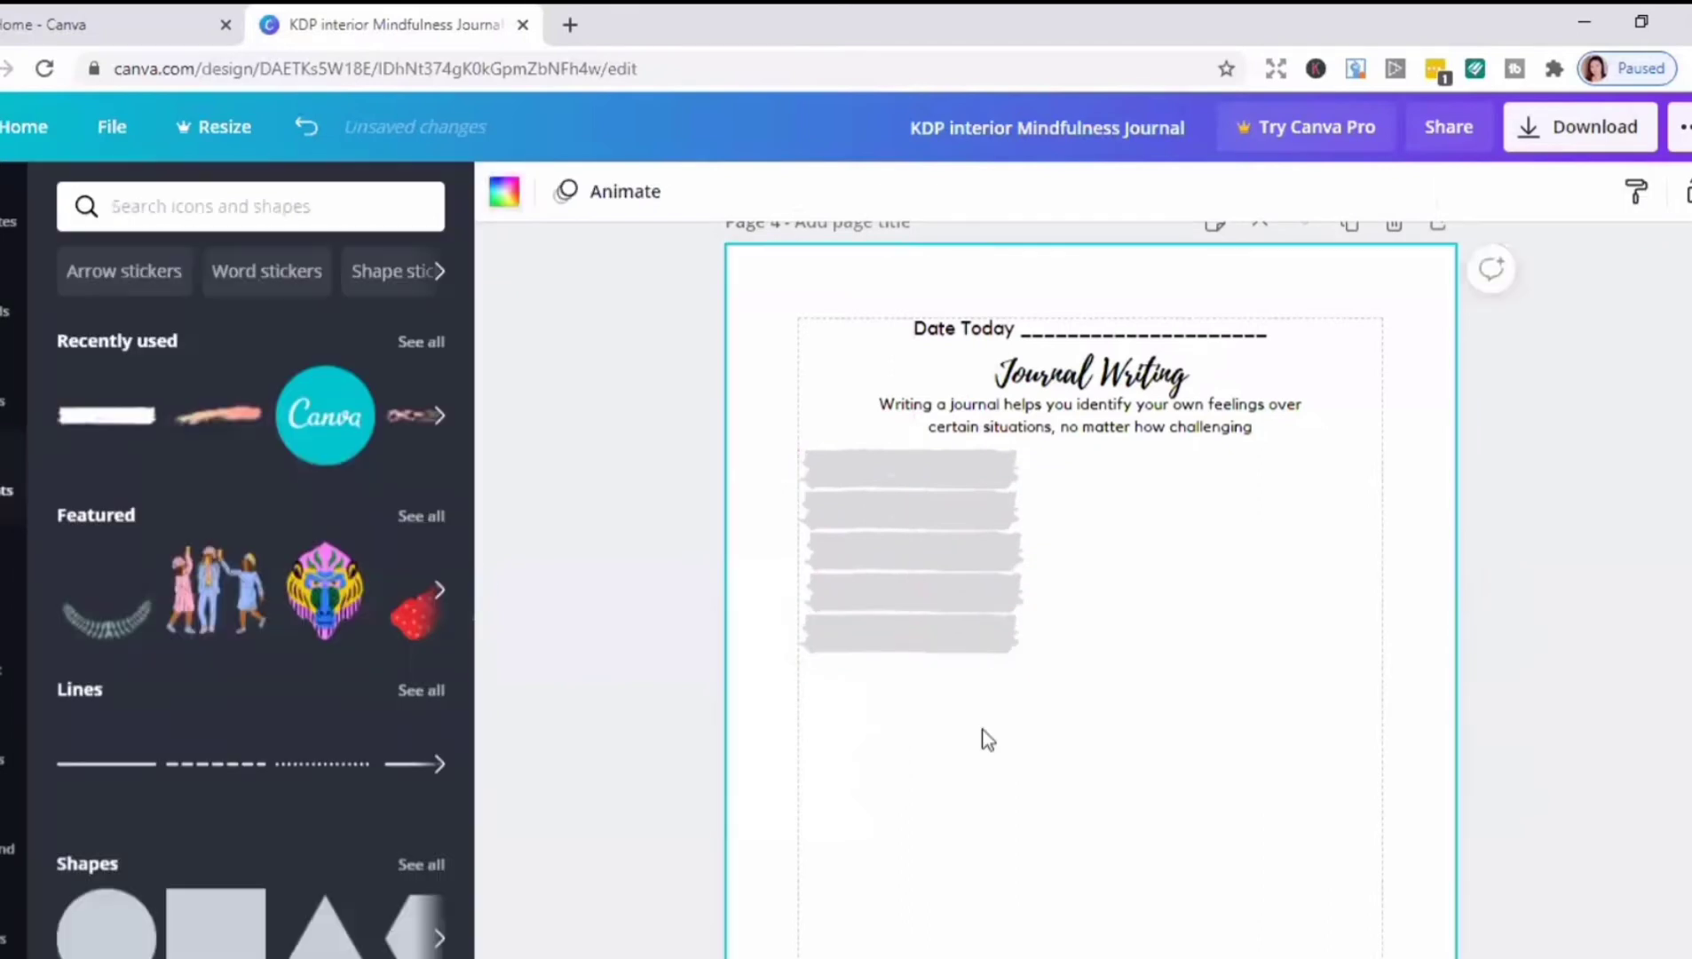
# Step: Enlarge the lowest grey bar slightly and adjust the fourth bar so the stack lines up
pyautogui.click(923, 639)
pyautogui.moveTo(1020, 653); pyautogui.dragTo(1027, 659)
pyautogui.click(1039, 719)
pyautogui.click(940, 604)
pyautogui.moveTo(940, 604); pyautogui.dragTo(947, 634)
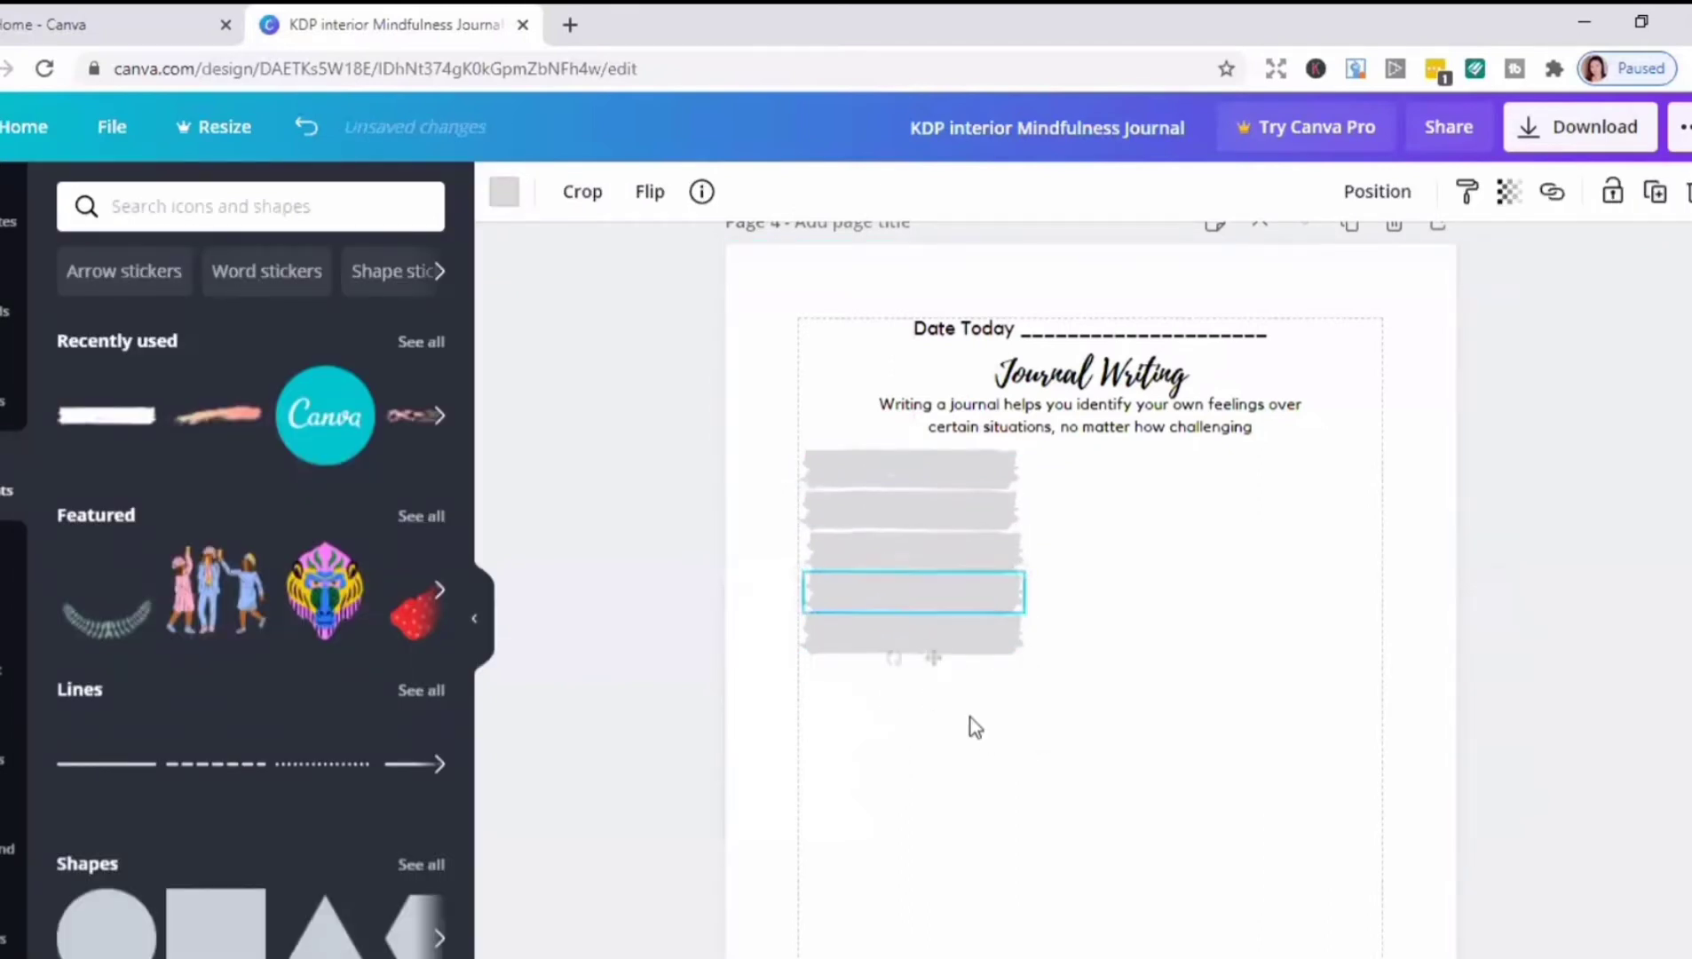
# Step: Duplicate the stack of five grey bars and place the copy level with it at the right margin
pyautogui.click(1023, 731)
pyautogui.moveTo(1023, 730); pyautogui.dragTo(865, 466)
pyautogui.click(1654, 190)
pyautogui.moveTo(914, 583); pyautogui.dragTo(1266, 588)
pyautogui.click(1281, 736)
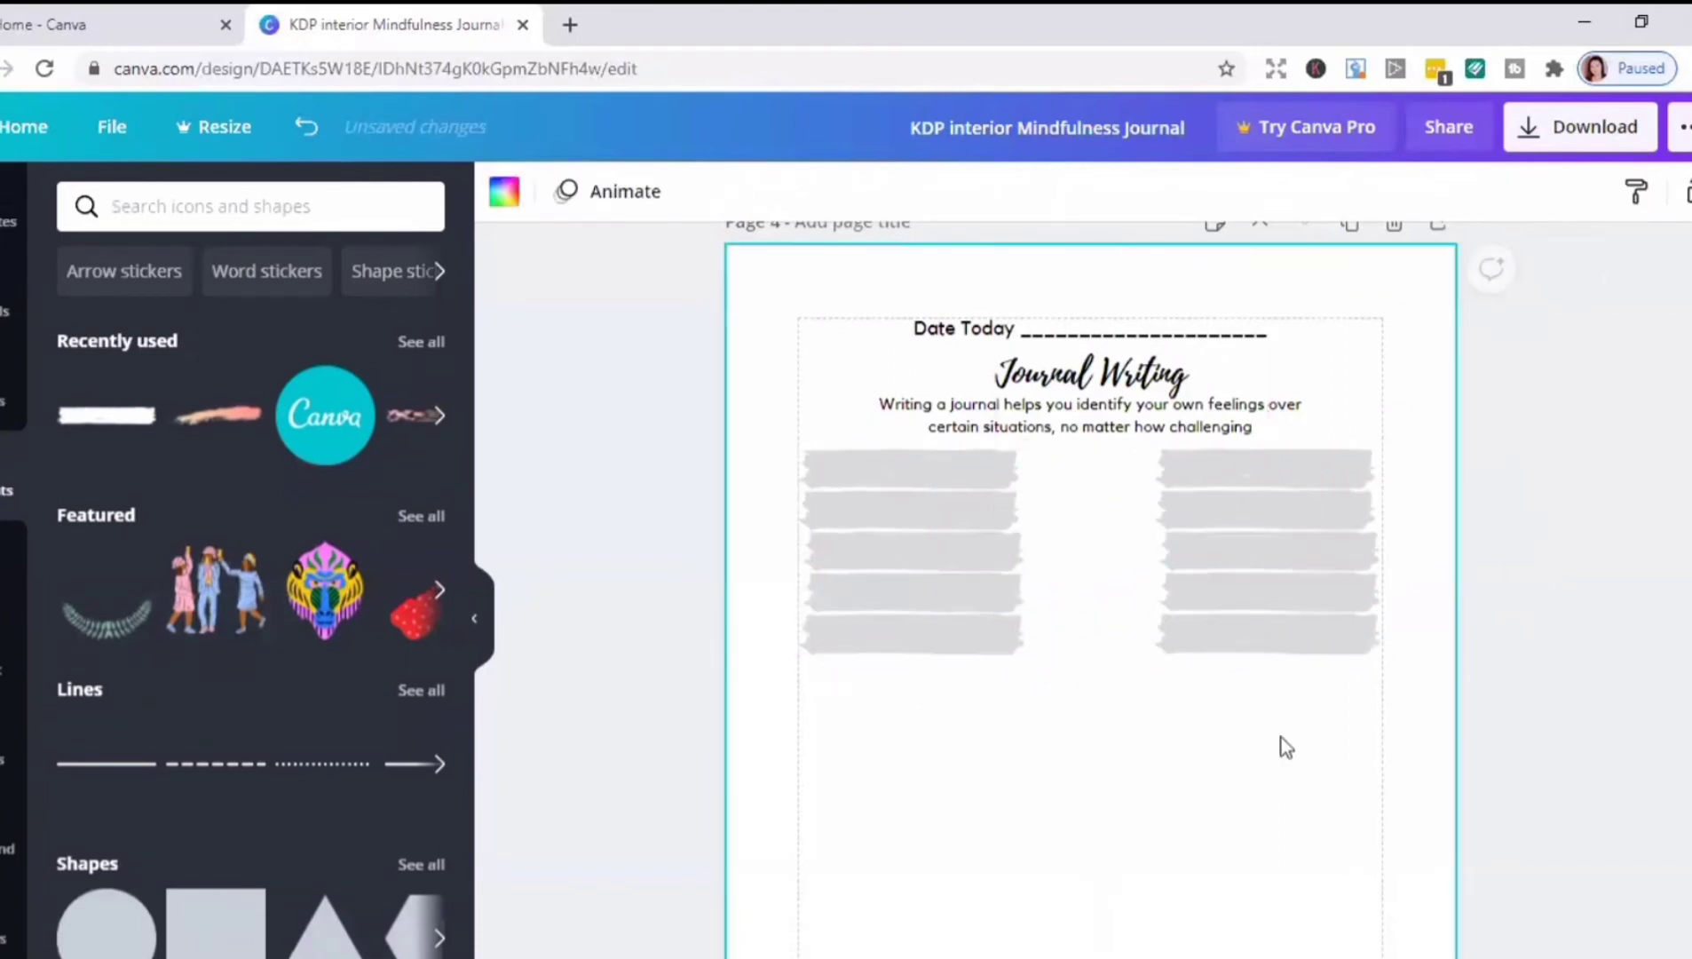
# Step: Add a text box reading "10 things I feel wonderful today", broken over four lines
pyautogui.press('t')
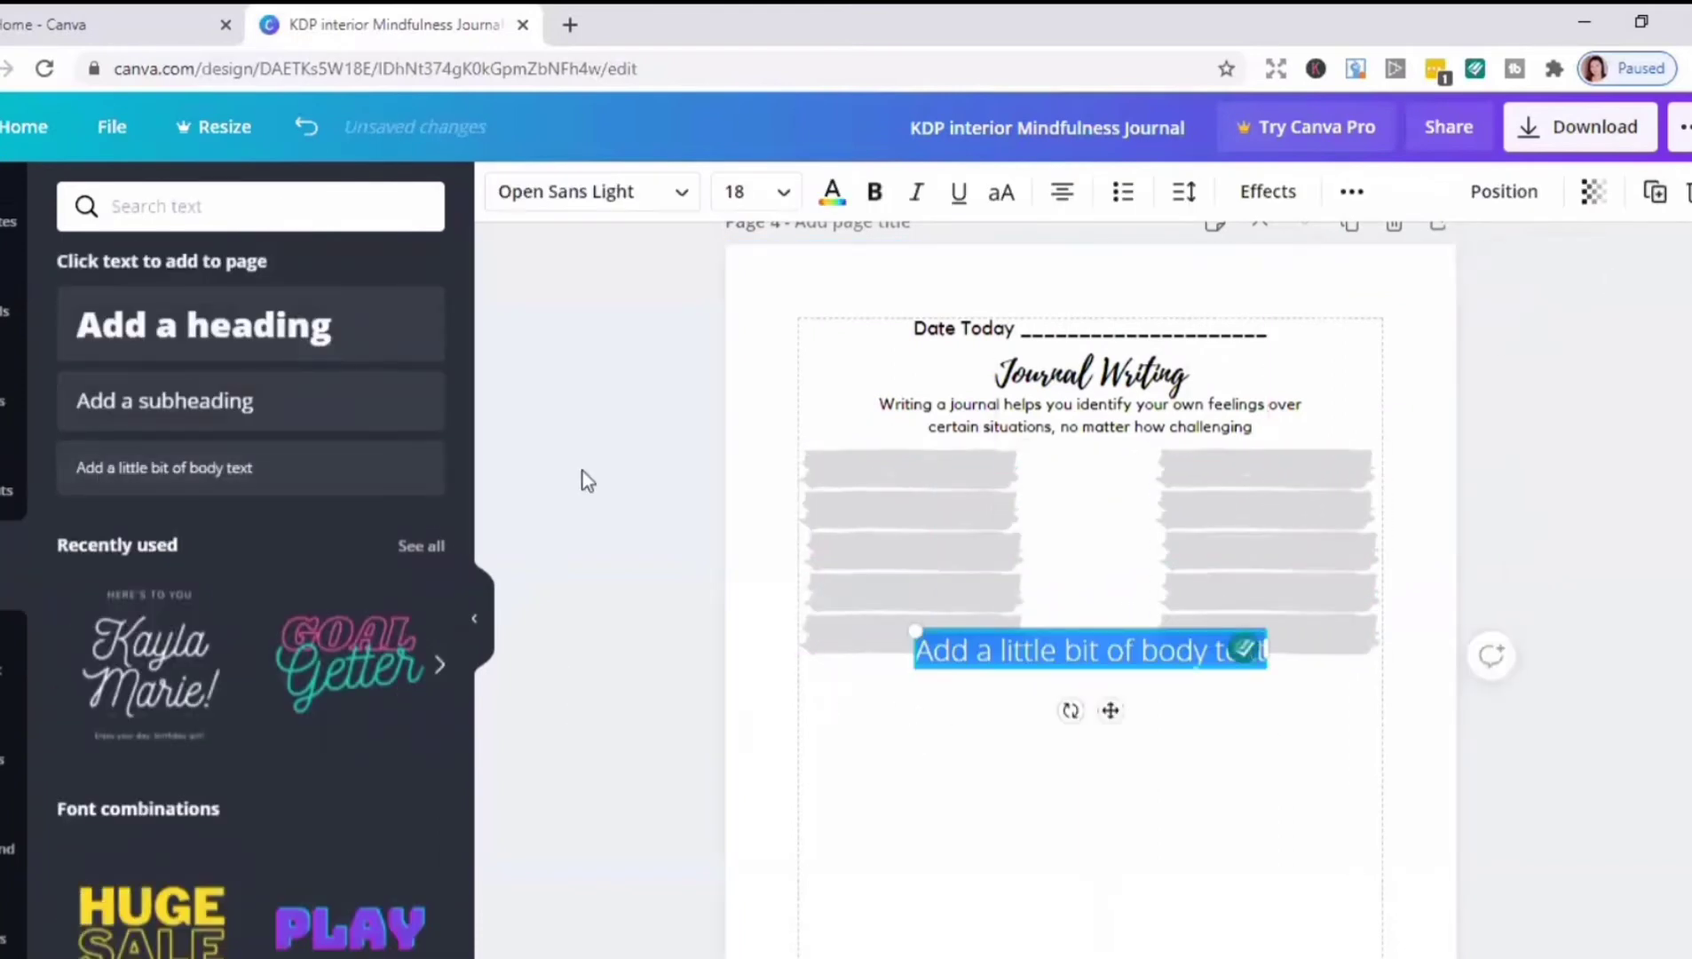
pyautogui.write('1')
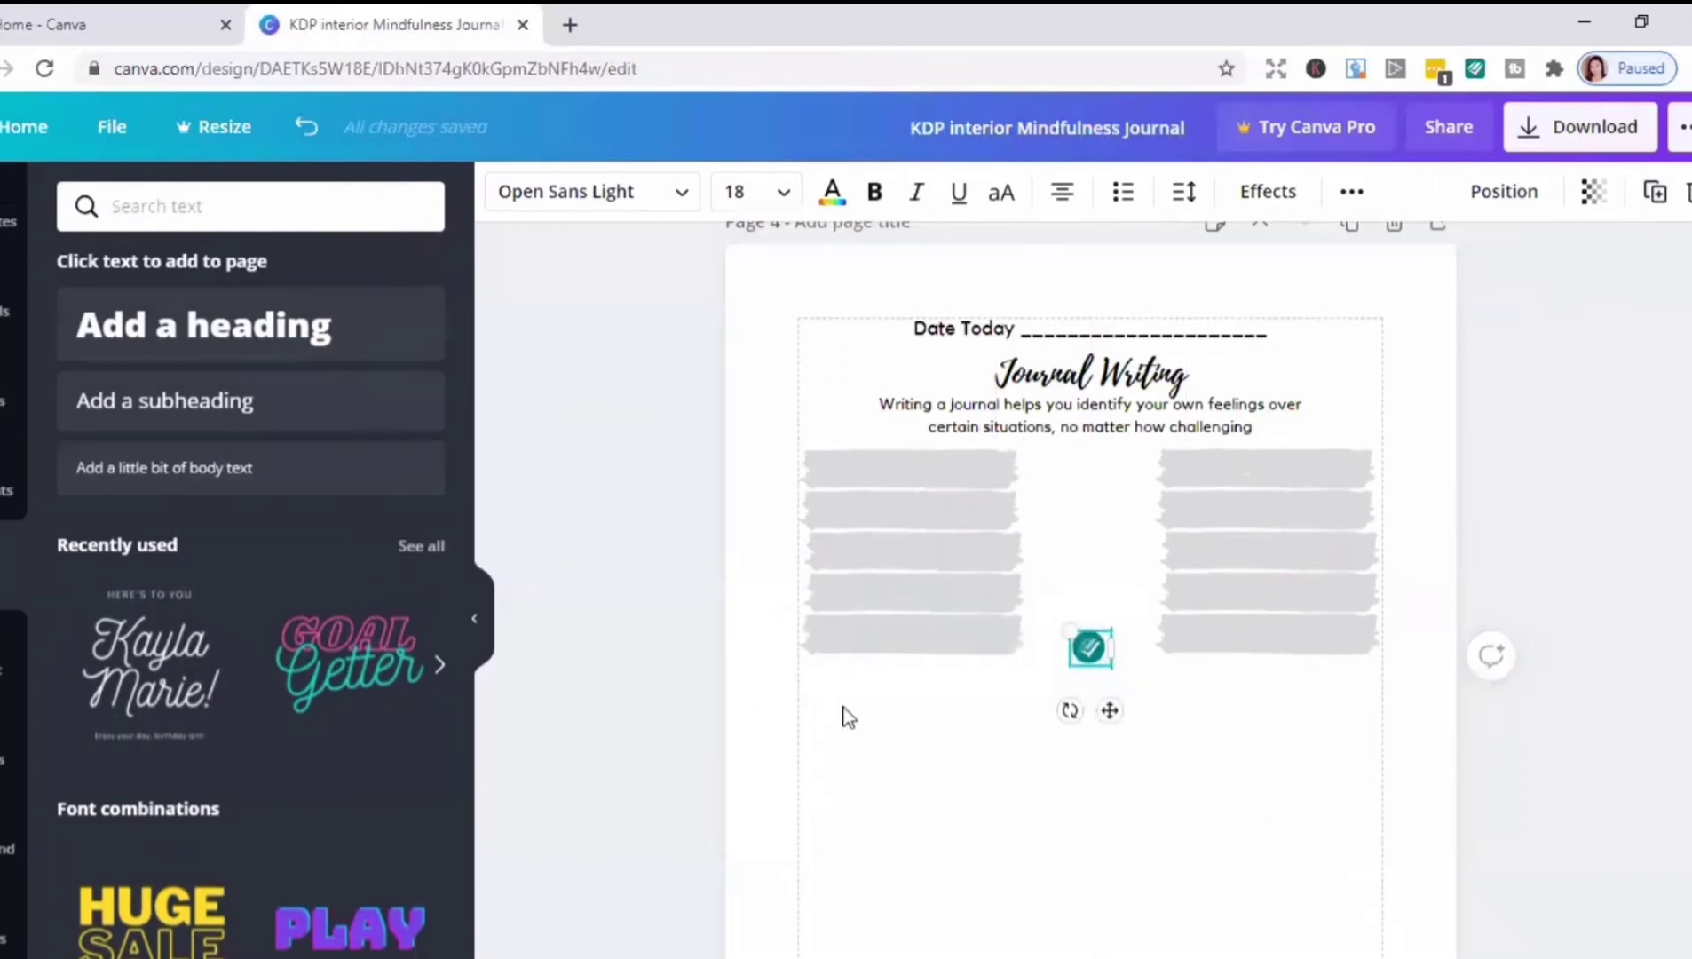
pyautogui.write('0 things')
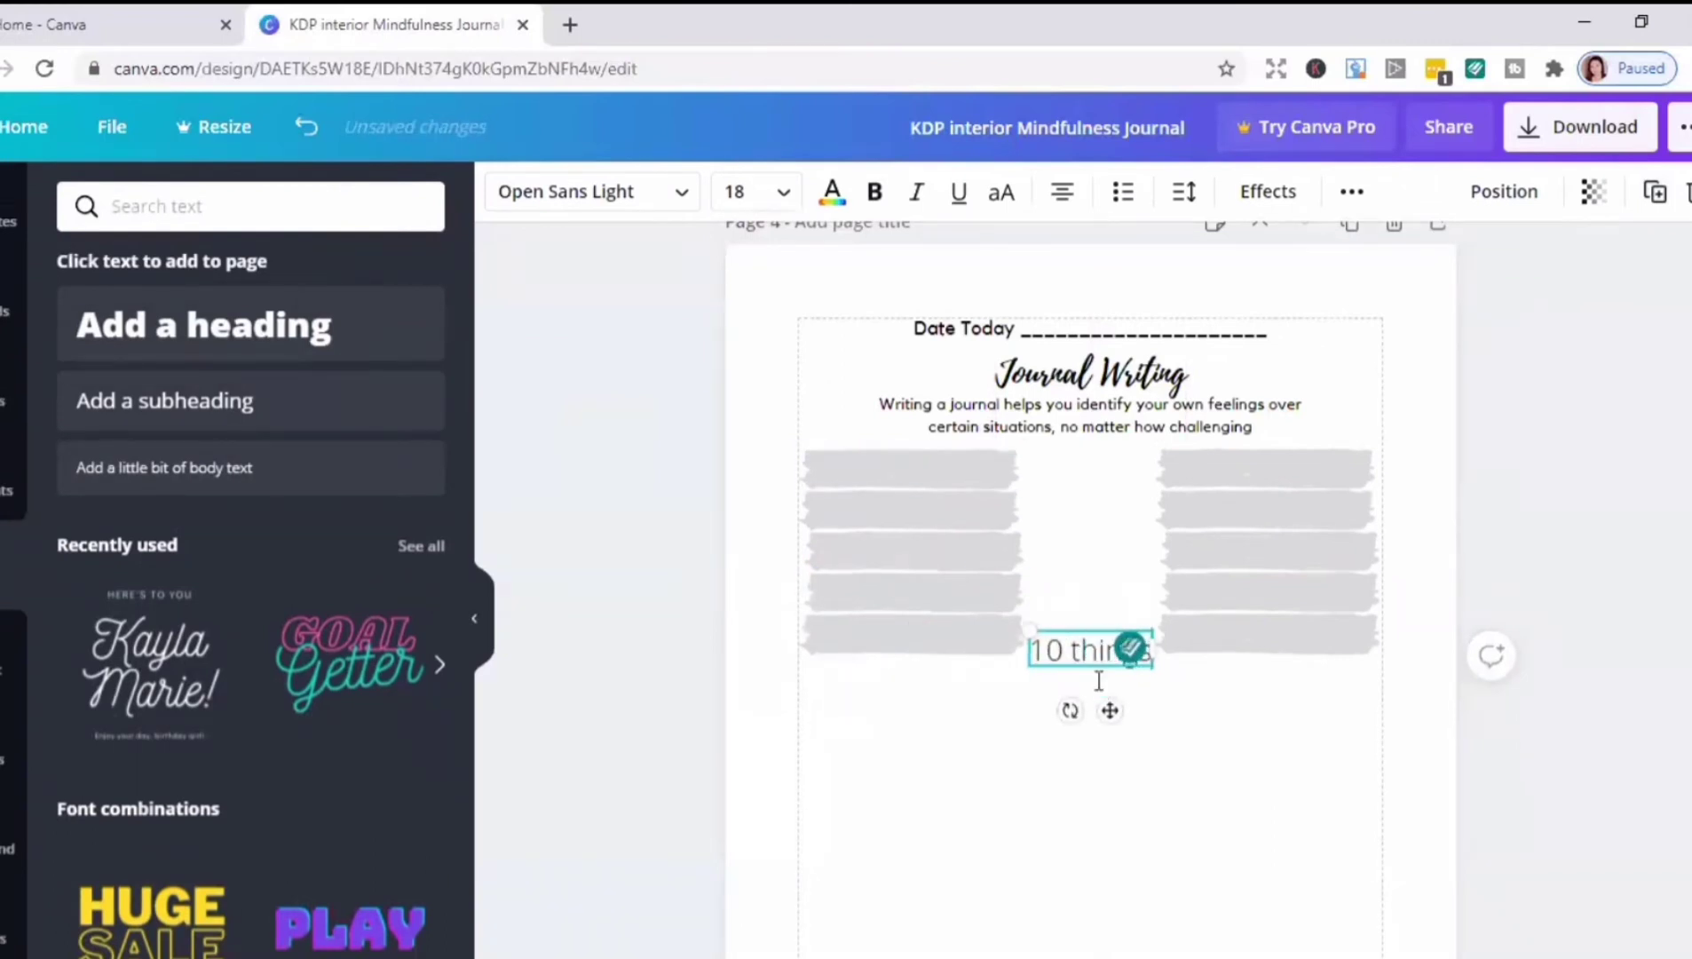
pyautogui.press('Return')
pyautogui.moveTo(1153, 671); pyautogui.dragTo(1204, 679)
pyautogui.write('I feel')
pyautogui.press('Return')
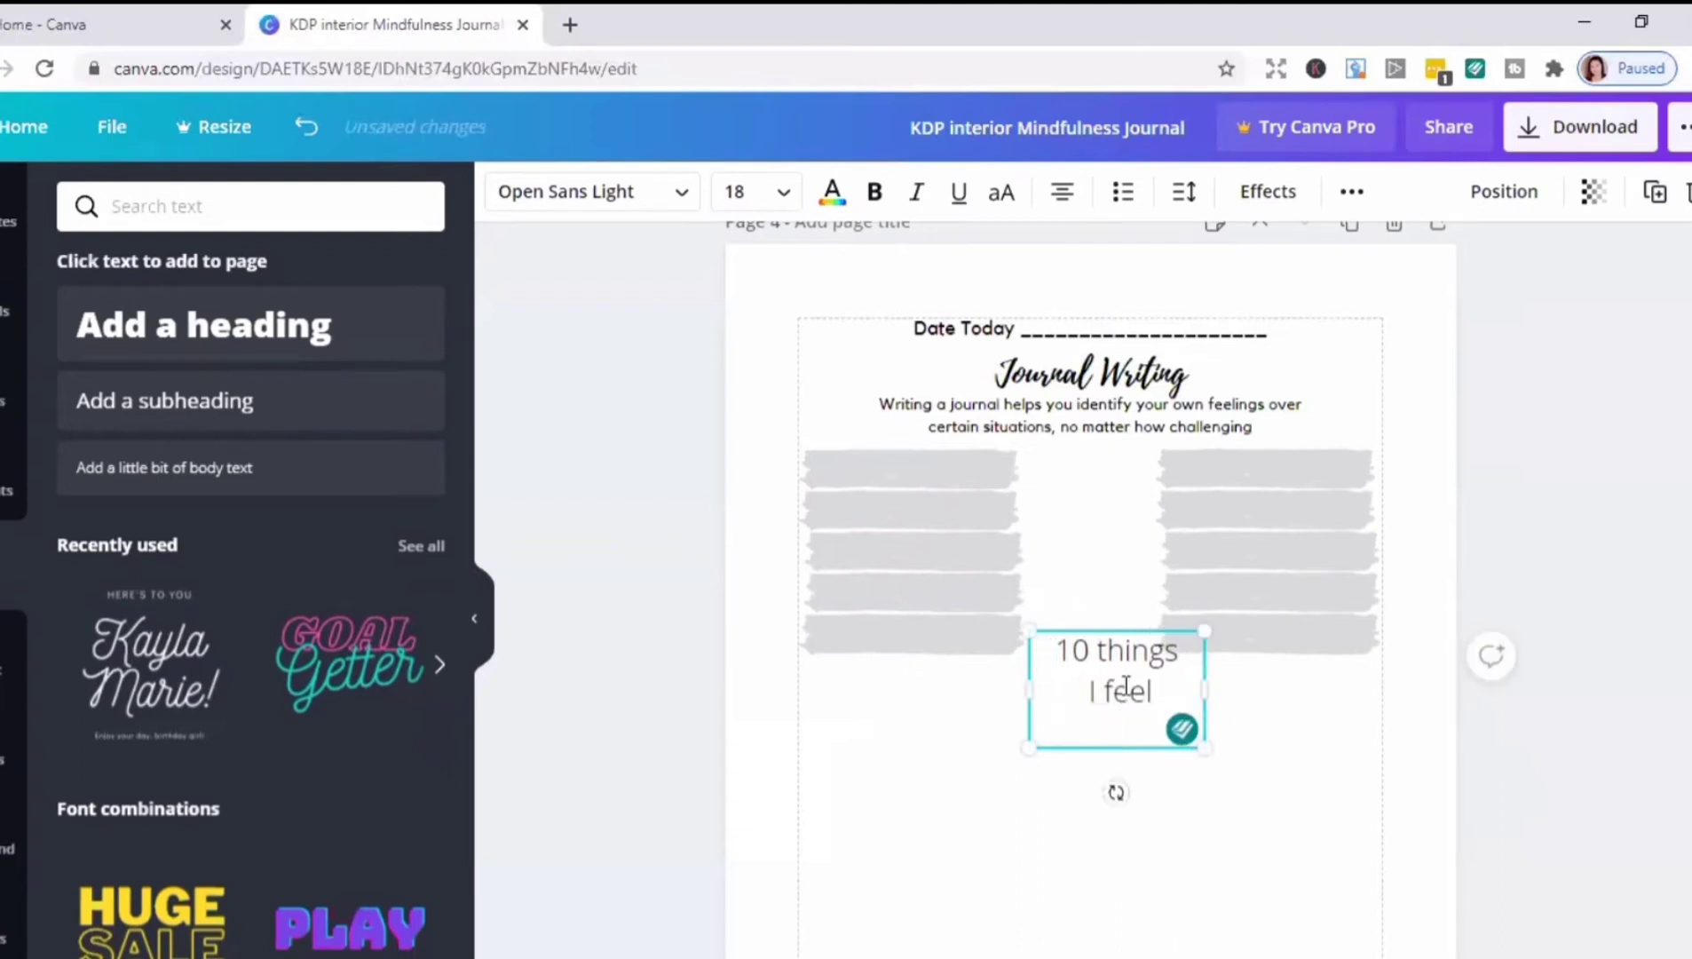
pyautogui.write('wonderful to')
# Step: Set the whole "10 things I feel wonderful today" text to size 10 in Kollektif
pyautogui.click(746, 191)
pyautogui.click(767, 316)
pyautogui.hotkey('ctrl', 'a')
pyautogui.click(779, 196)
pyautogui.click(744, 356)
pyautogui.click(676, 197)
pyautogui.click(137, 330)
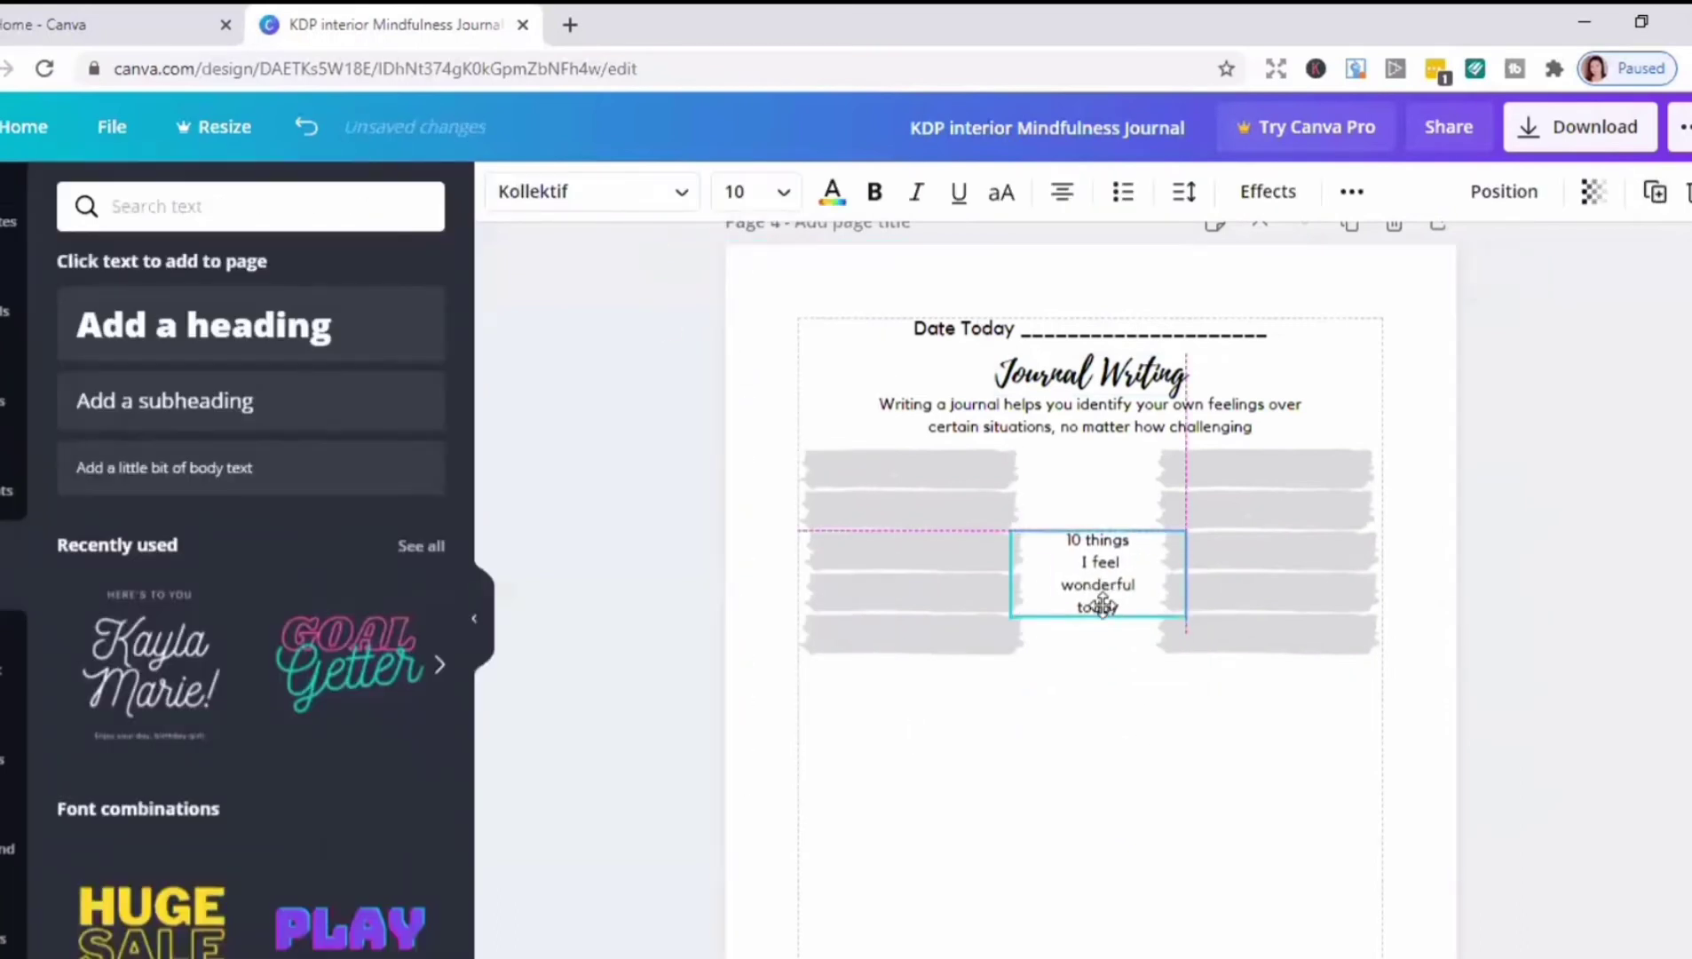
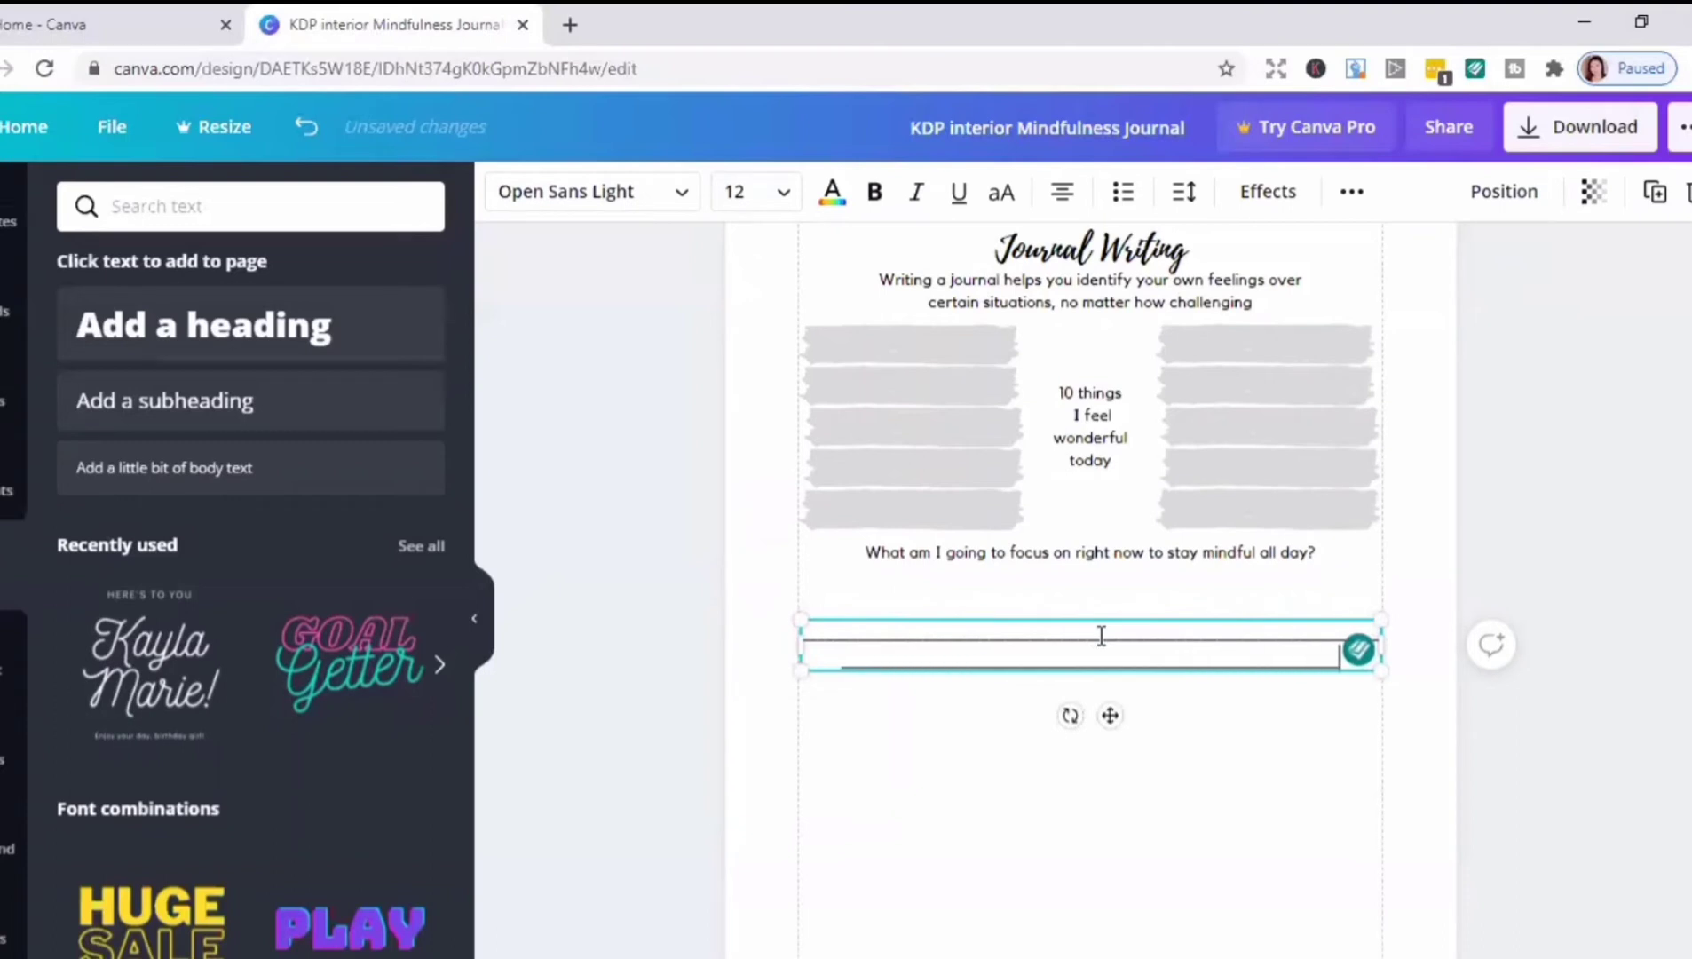
# Step: Move the two writing lines up under the mindful focus question and place a duplicate of the question below them
pyautogui.moveTo(1110, 715); pyautogui.dragTo(1104, 669)
pyautogui.click(1136, 728)
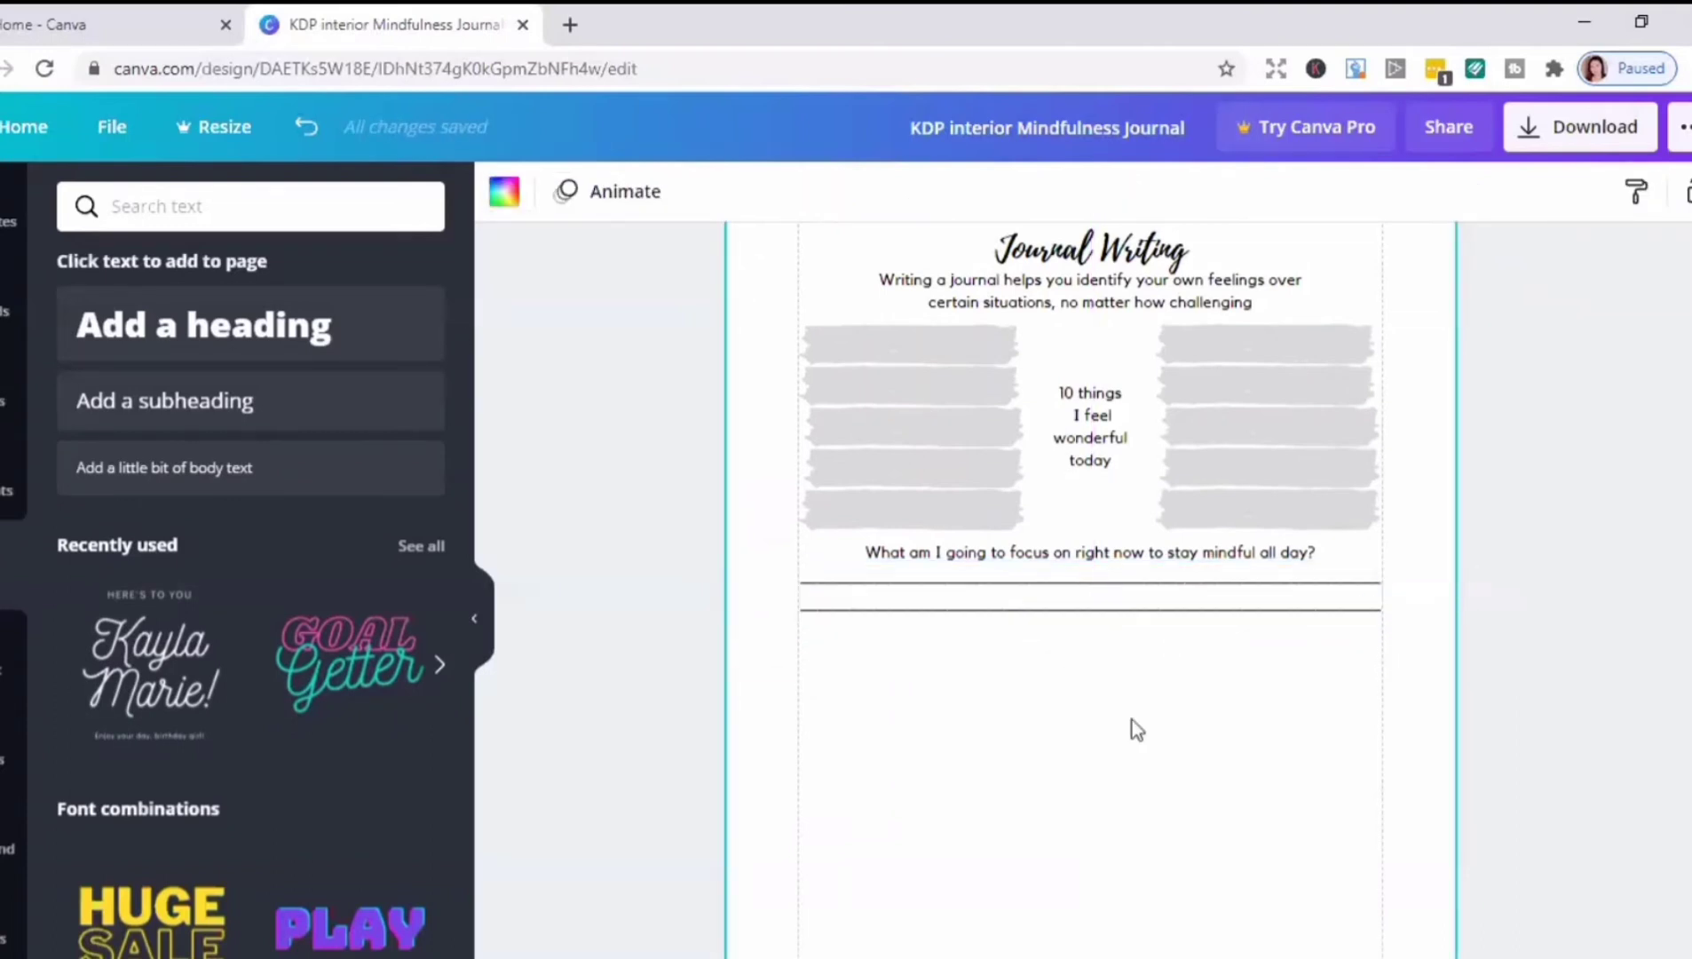
pyautogui.click(1127, 552)
pyautogui.click(1653, 191)
pyautogui.moveTo(1136, 631); pyautogui.dragTo(1110, 683)
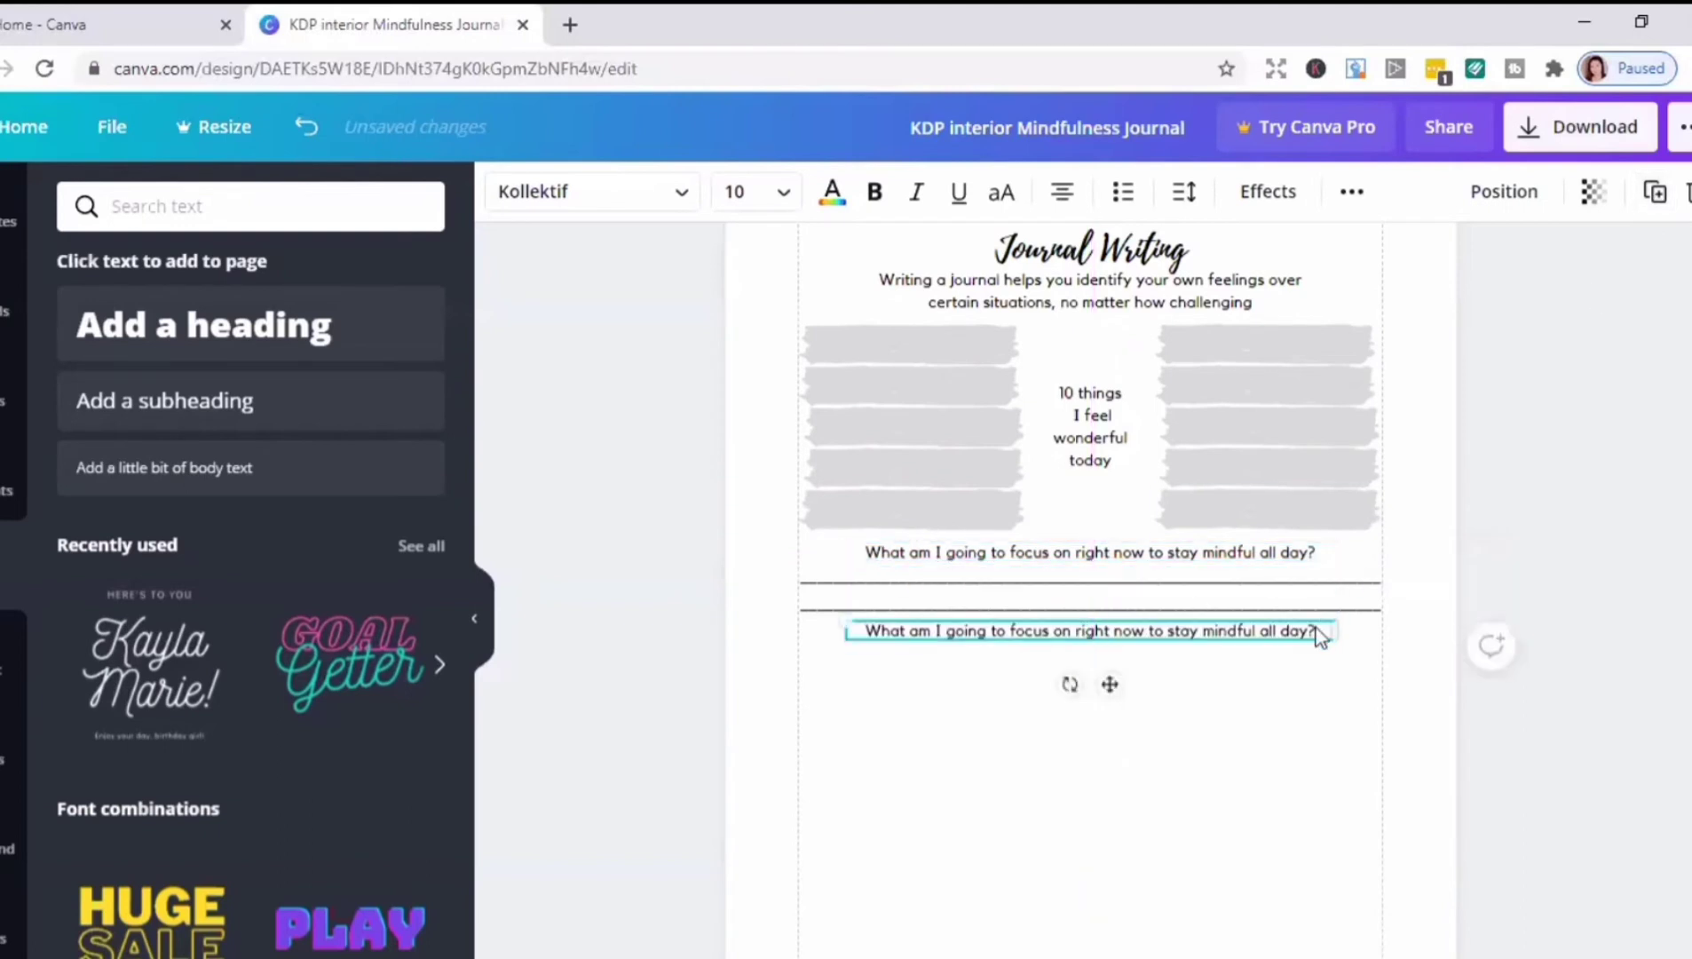
# Step: Replace the duplicated question with "5 morning meditation mantras to start my day..."
pyautogui.doubleClick(1320, 632)
pyautogui.write('5 morning meditation mantras to start my day')
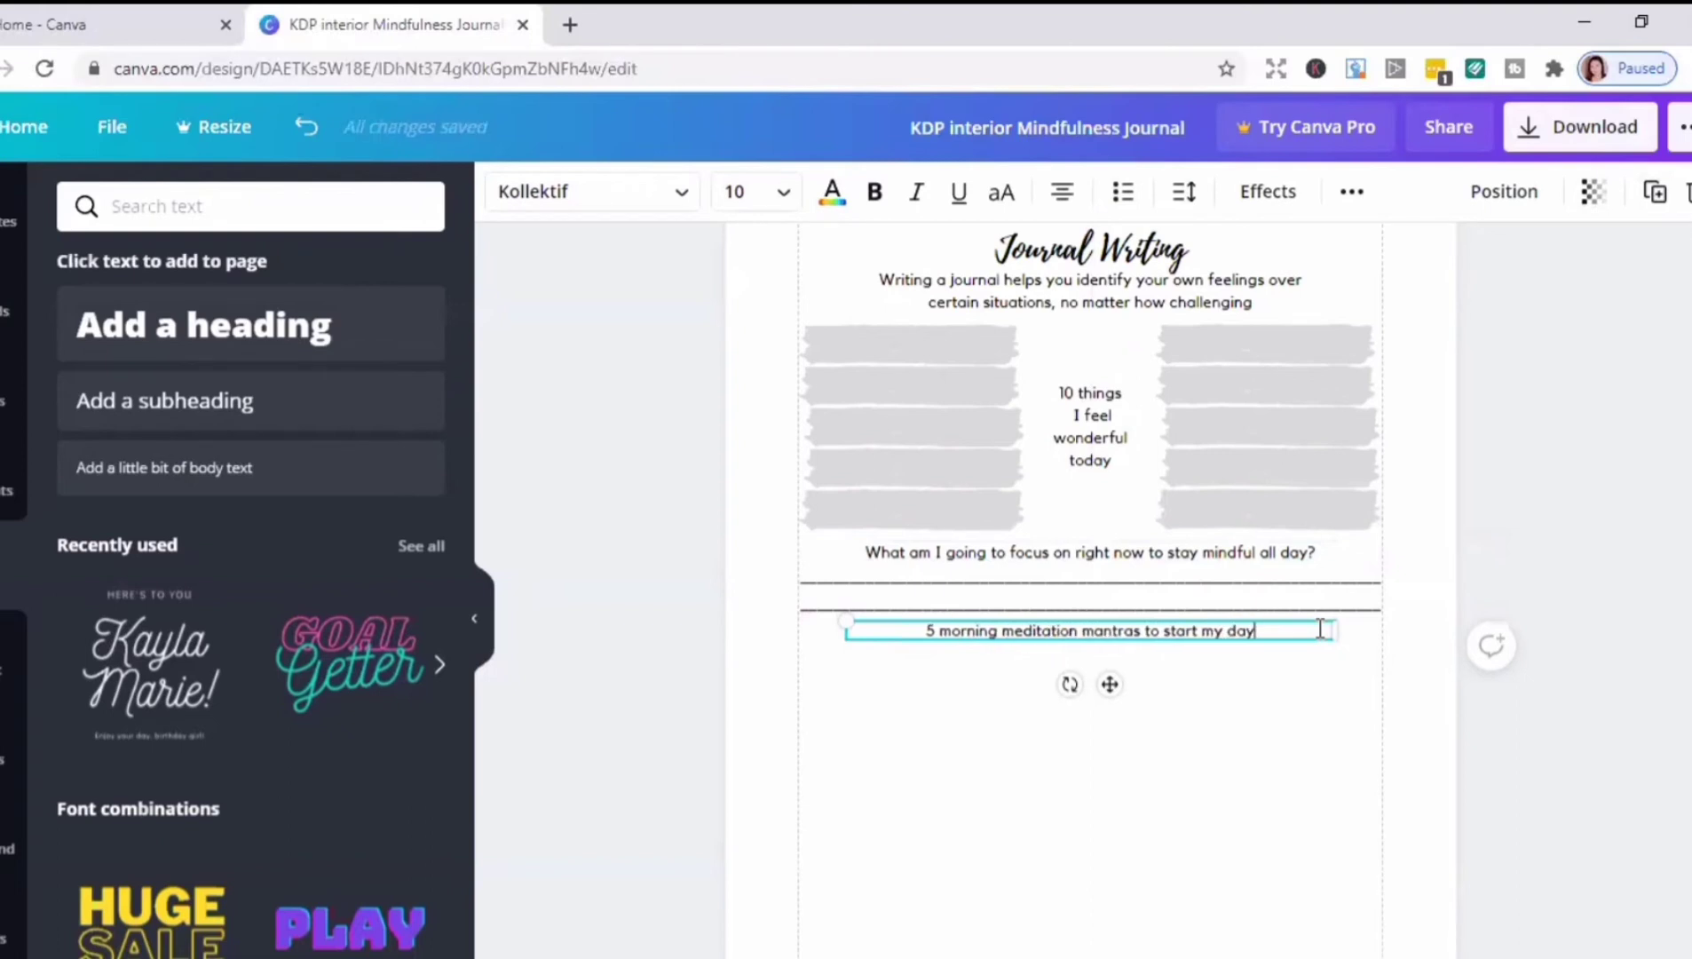
pyautogui.write('...')
pyautogui.click(1219, 700)
# Step: Duplicate a grey brush bar, place it under the mantras text at the left margin and enlarge it
pyautogui.click(911, 508)
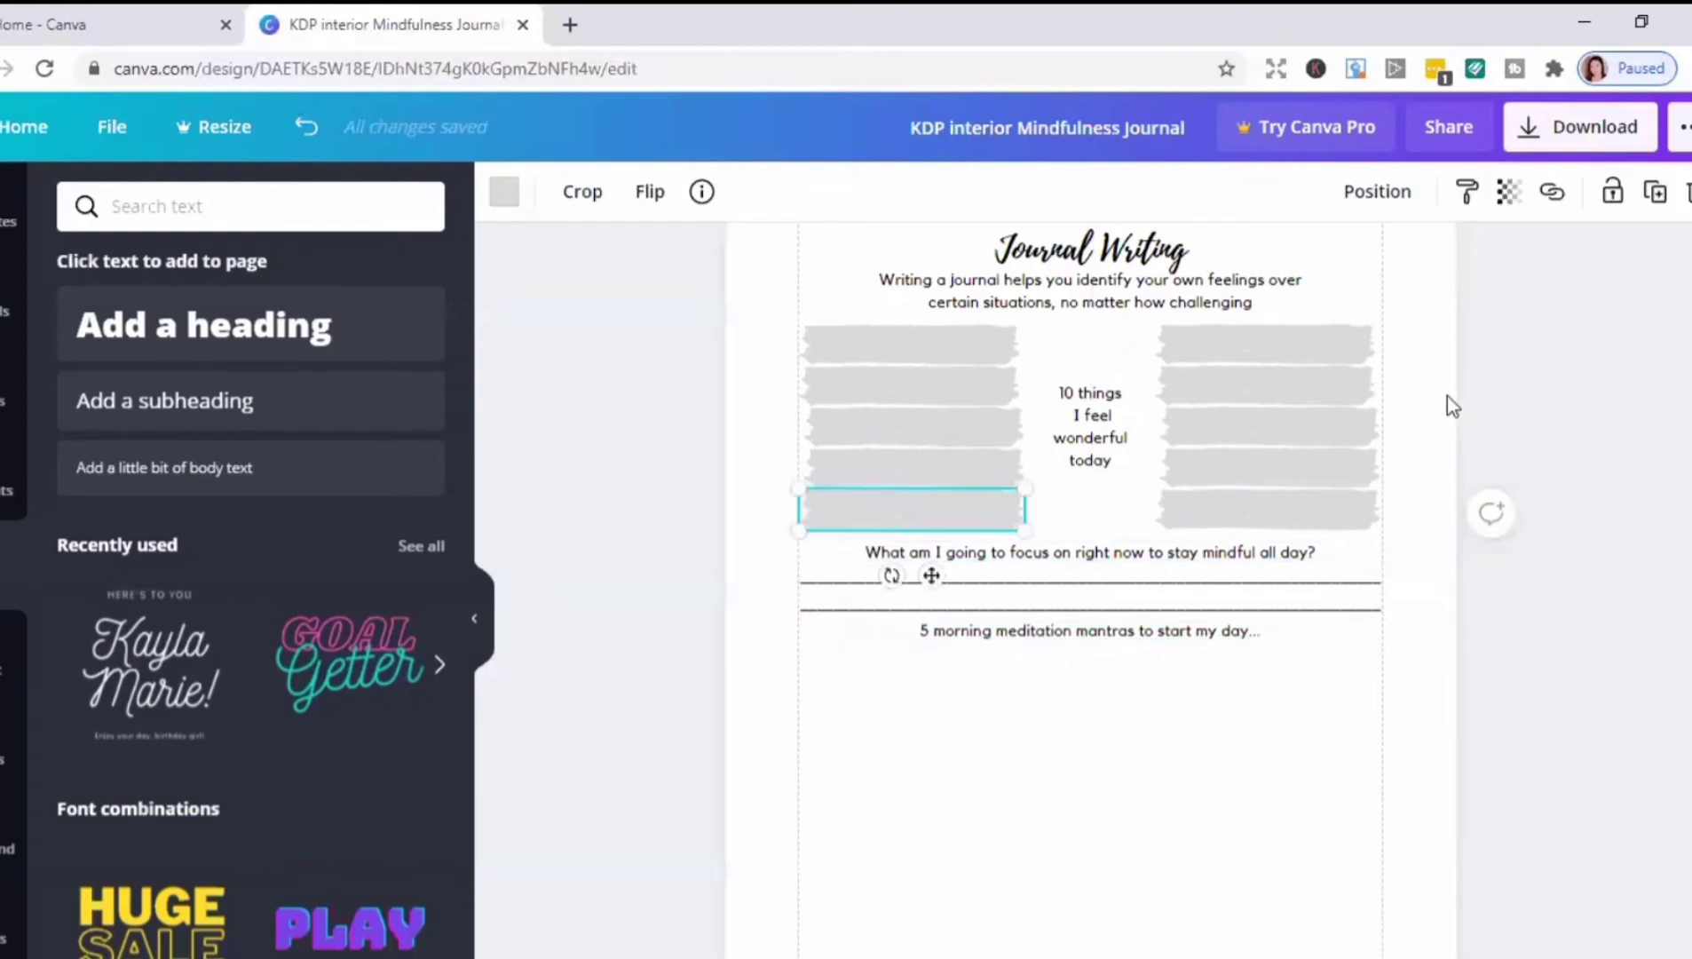
pyautogui.click(1655, 194)
pyautogui.moveTo(932, 586); pyautogui.dragTo(930, 739)
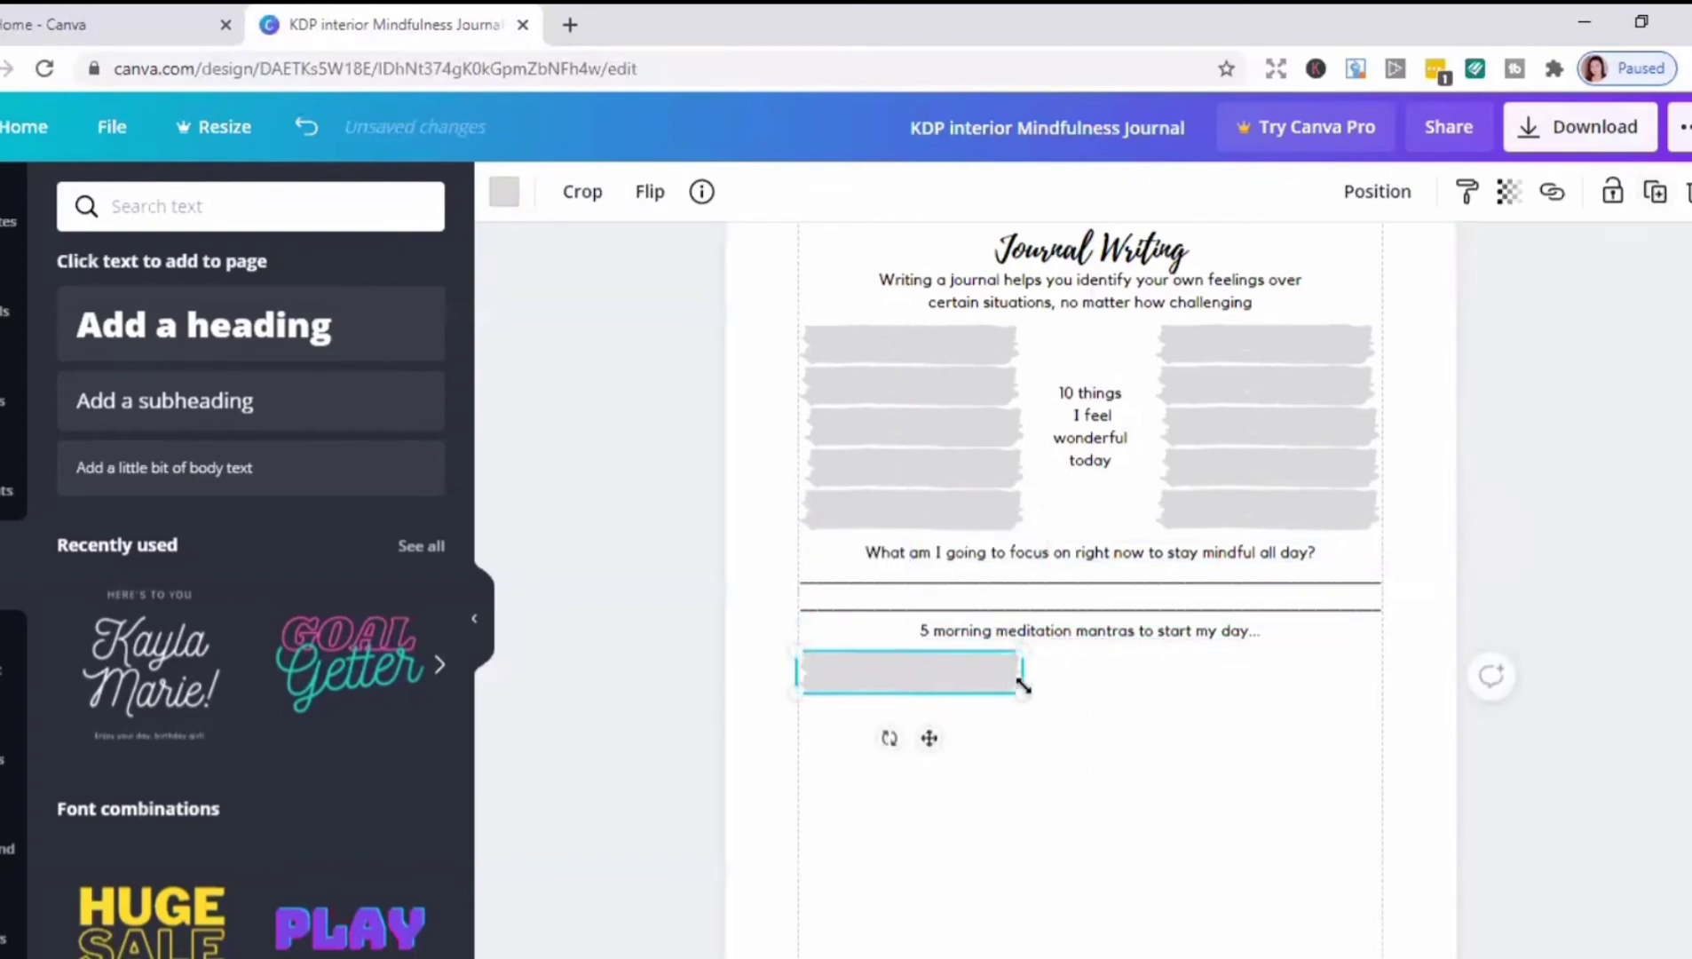
pyautogui.moveTo(1021, 687); pyautogui.dragTo(1272, 682)
# Step: Duplicate the enlarged mantra bar and fit the copy beside it up to the right margin
pyautogui.click(1655, 191)
pyautogui.moveTo(1081, 708)
pyautogui.mouseDown()
pyautogui.moveTo(1129, 702)
pyautogui.moveTo(1114, 715)
pyautogui.moveTo(1075, 692)
pyautogui.moveTo(1091, 696)
pyautogui.mouseUp()
pyautogui.click(1096, 690)
pyautogui.click(1205, 708)
pyautogui.click(1084, 692)
pyautogui.click(1161, 739)
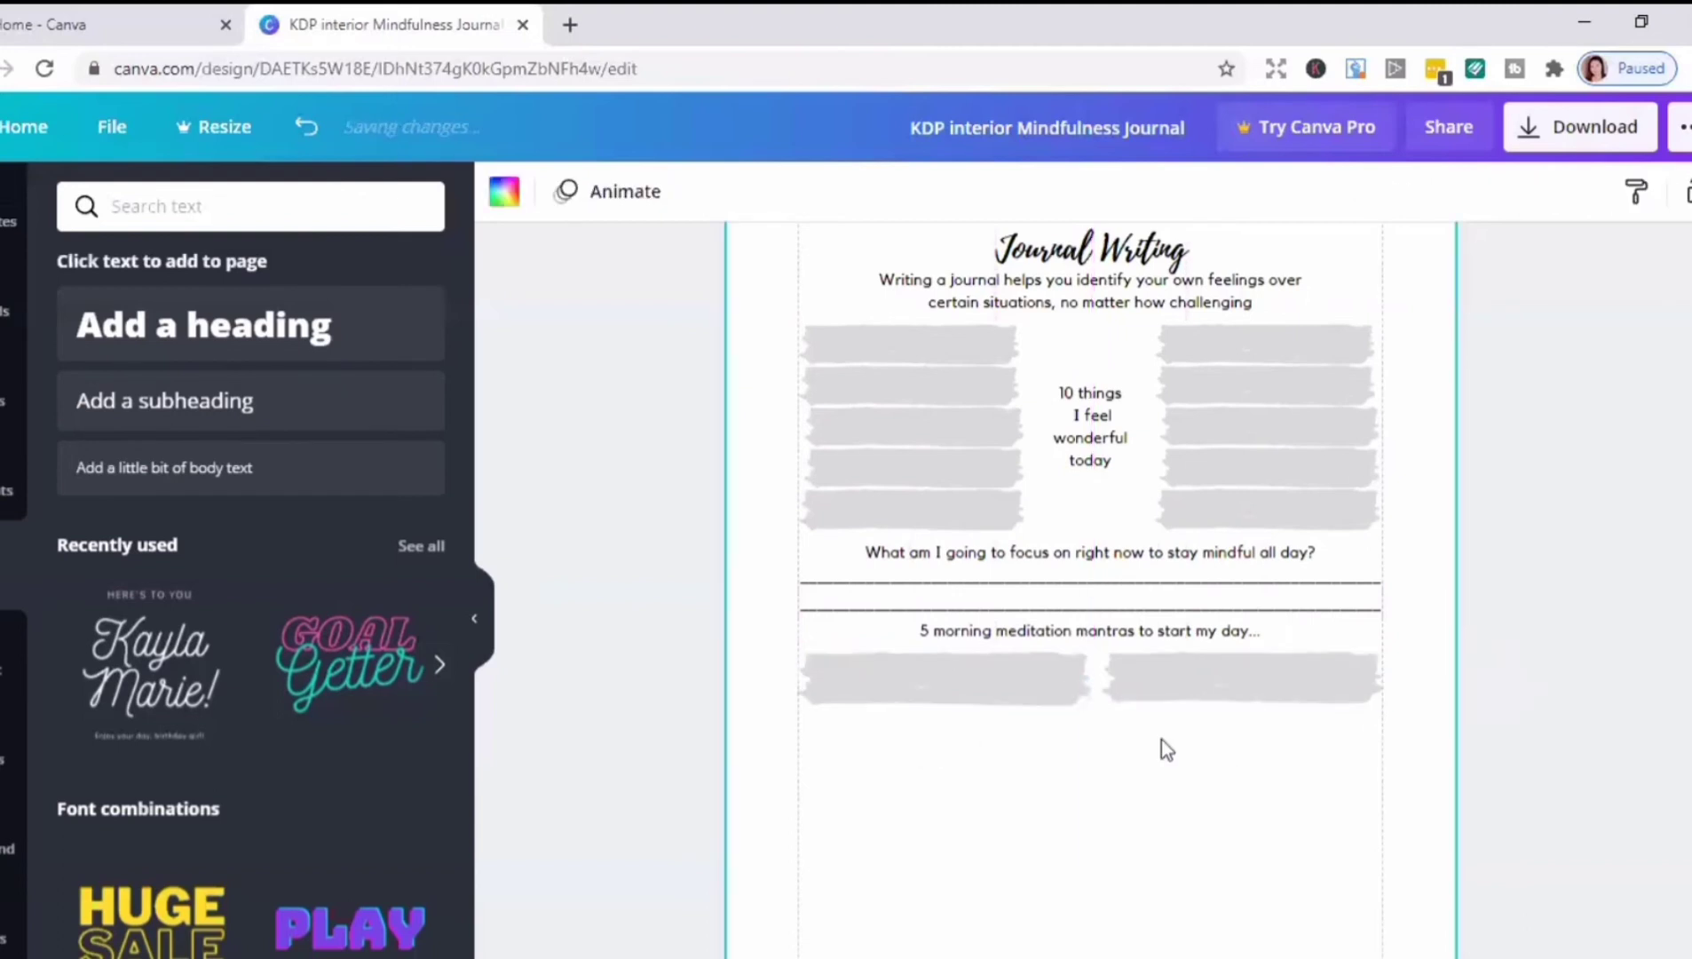
# Step: Duplicate the pair of mantra bars and place the copies as a second row directly below
pyautogui.moveTo(1160, 739); pyautogui.dragTo(1036, 692)
pyautogui.click(1655, 192)
pyautogui.moveTo(1159, 708); pyautogui.dragTo(1137, 736)
pyautogui.scroll(-1, 1137, 736)
pyautogui.click(1137, 736)
# Step: Duplicate one mantra bar and centre the copy below the second row as the fifth bar
pyautogui.click(1466, 954)
pyautogui.click(1465, 688)
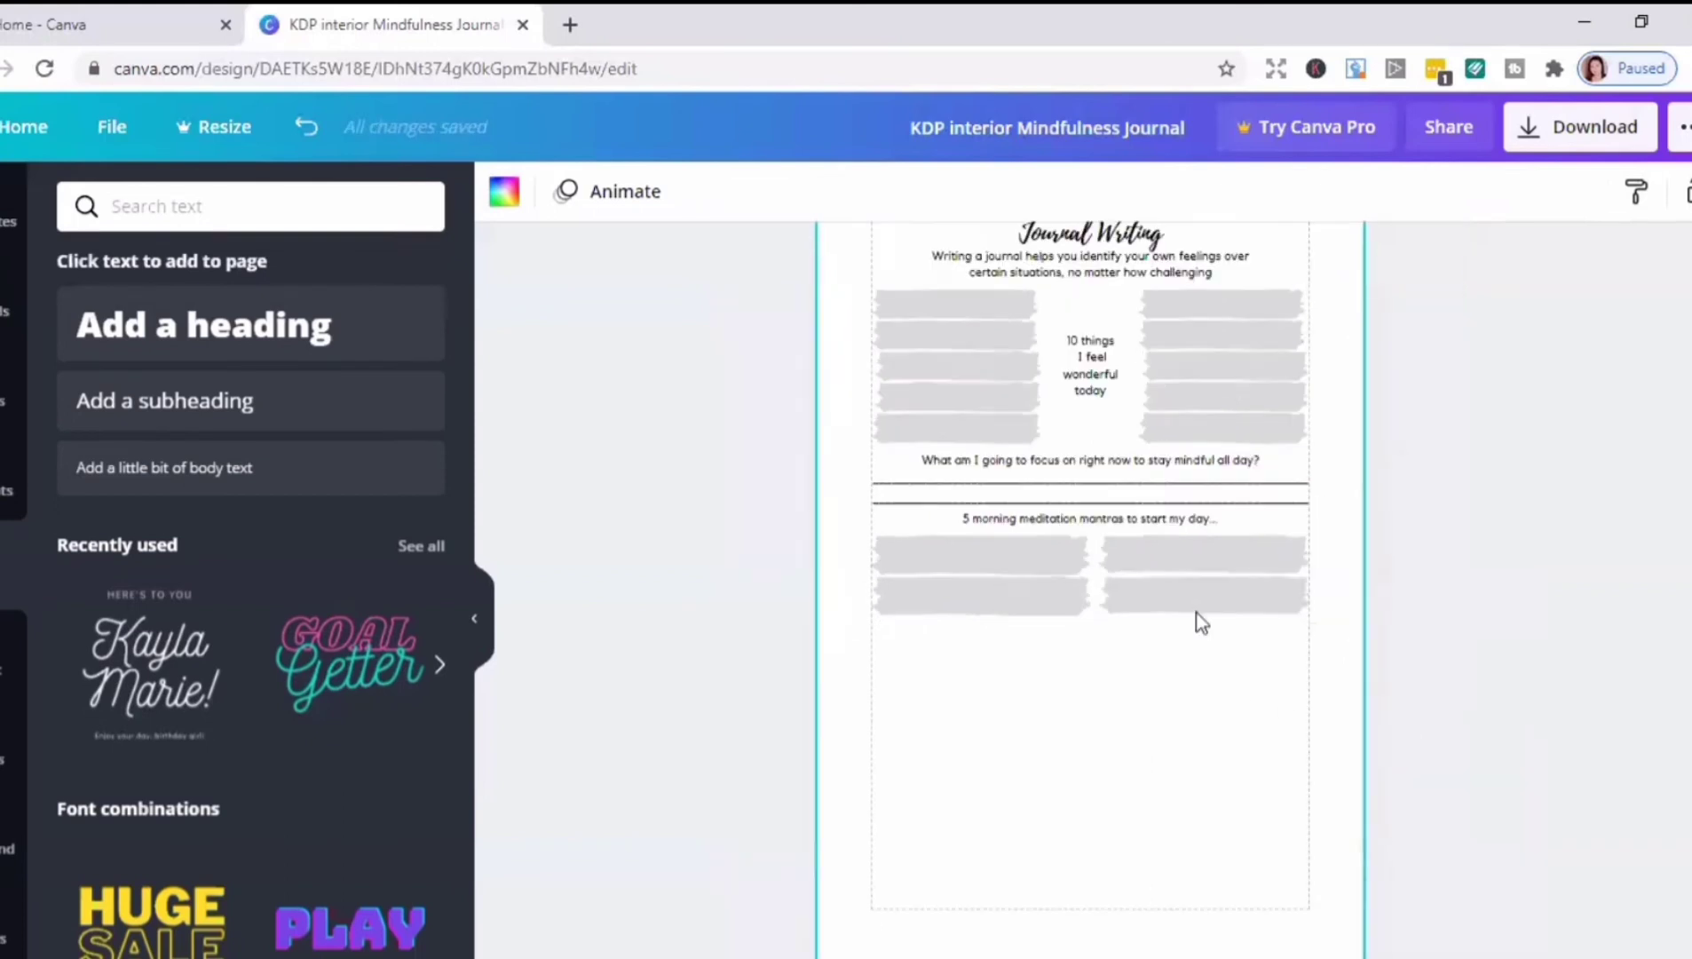
pyautogui.click(1197, 609)
pyautogui.click(1654, 194)
pyautogui.moveTo(1251, 688); pyautogui.dragTo(1107, 707)
pyautogui.click(1132, 729)
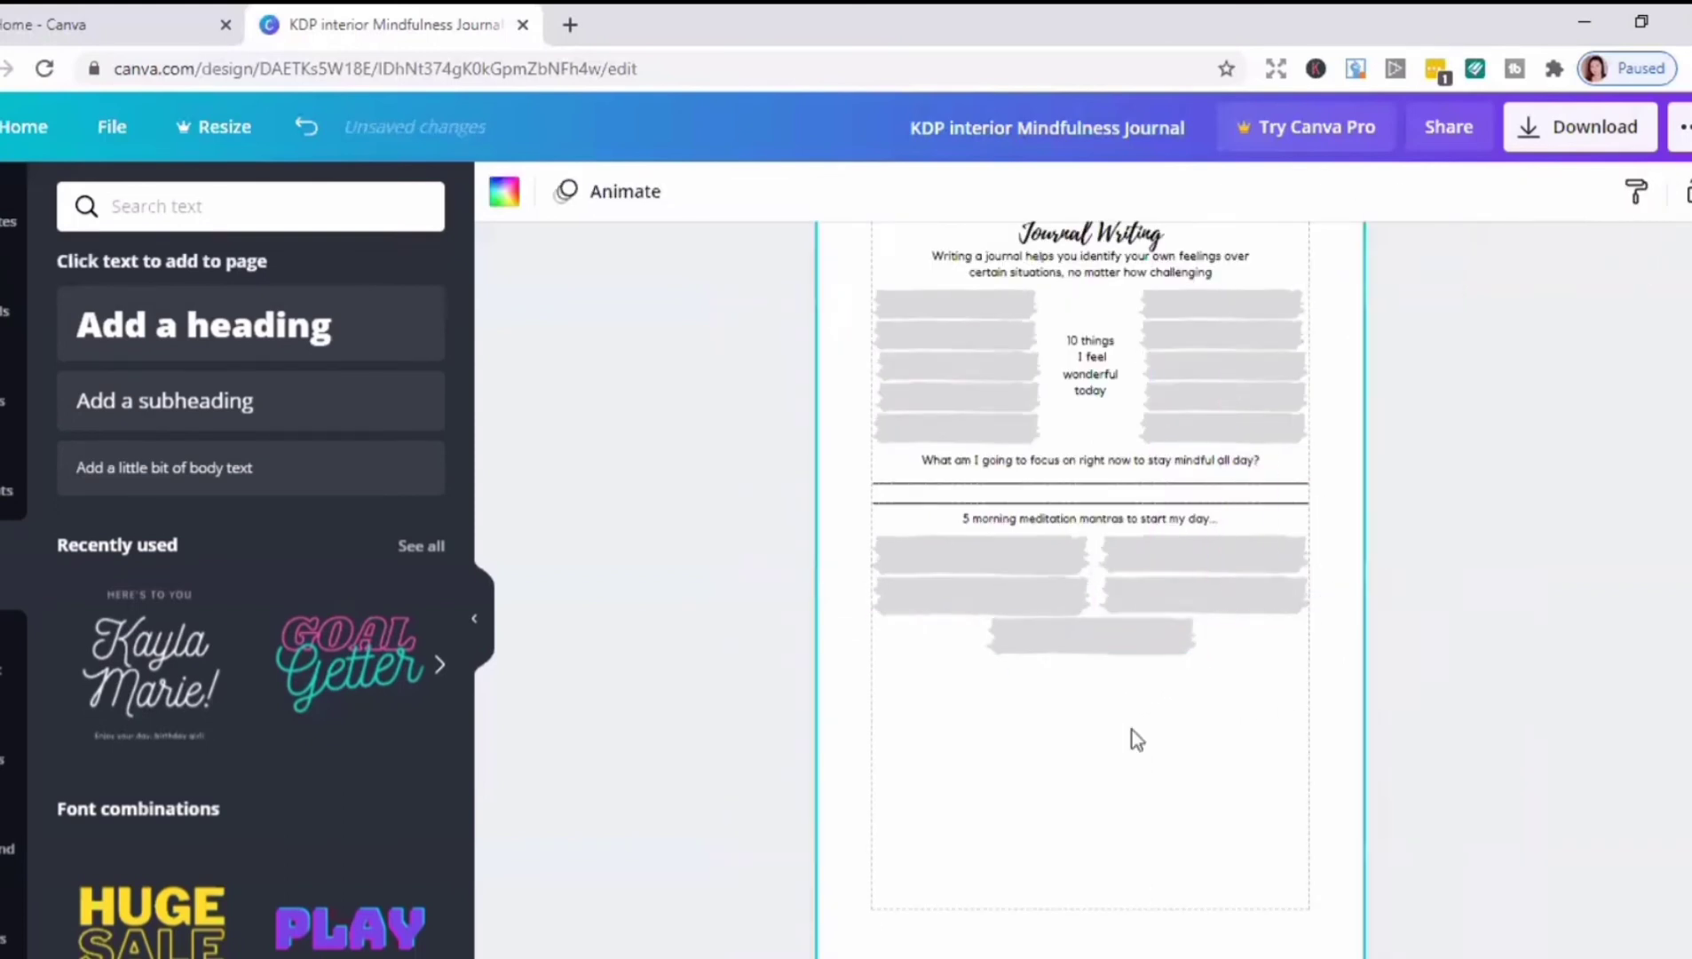
# Step: Enlarge the fifth mantra bar slightly and re-centre it beneath the two rows of bars
pyautogui.click(1181, 644)
pyautogui.moveTo(1201, 650); pyautogui.dragTo(1260, 670)
pyautogui.moveTo(984, 664); pyautogui.dragTo(946, 676)
pyautogui.moveTo(1128, 723); pyautogui.dragTo(1126, 729)
pyautogui.moveTo(1261, 672); pyautogui.dragTo(1224, 665)
pyautogui.moveTo(1116, 645); pyautogui.dragTo(1121, 642)
pyautogui.click(1234, 749)
pyautogui.click(1194, 649)
pyautogui.moveTo(1231, 665); pyautogui.dragTo(1128, 650)
pyautogui.click(1176, 738)
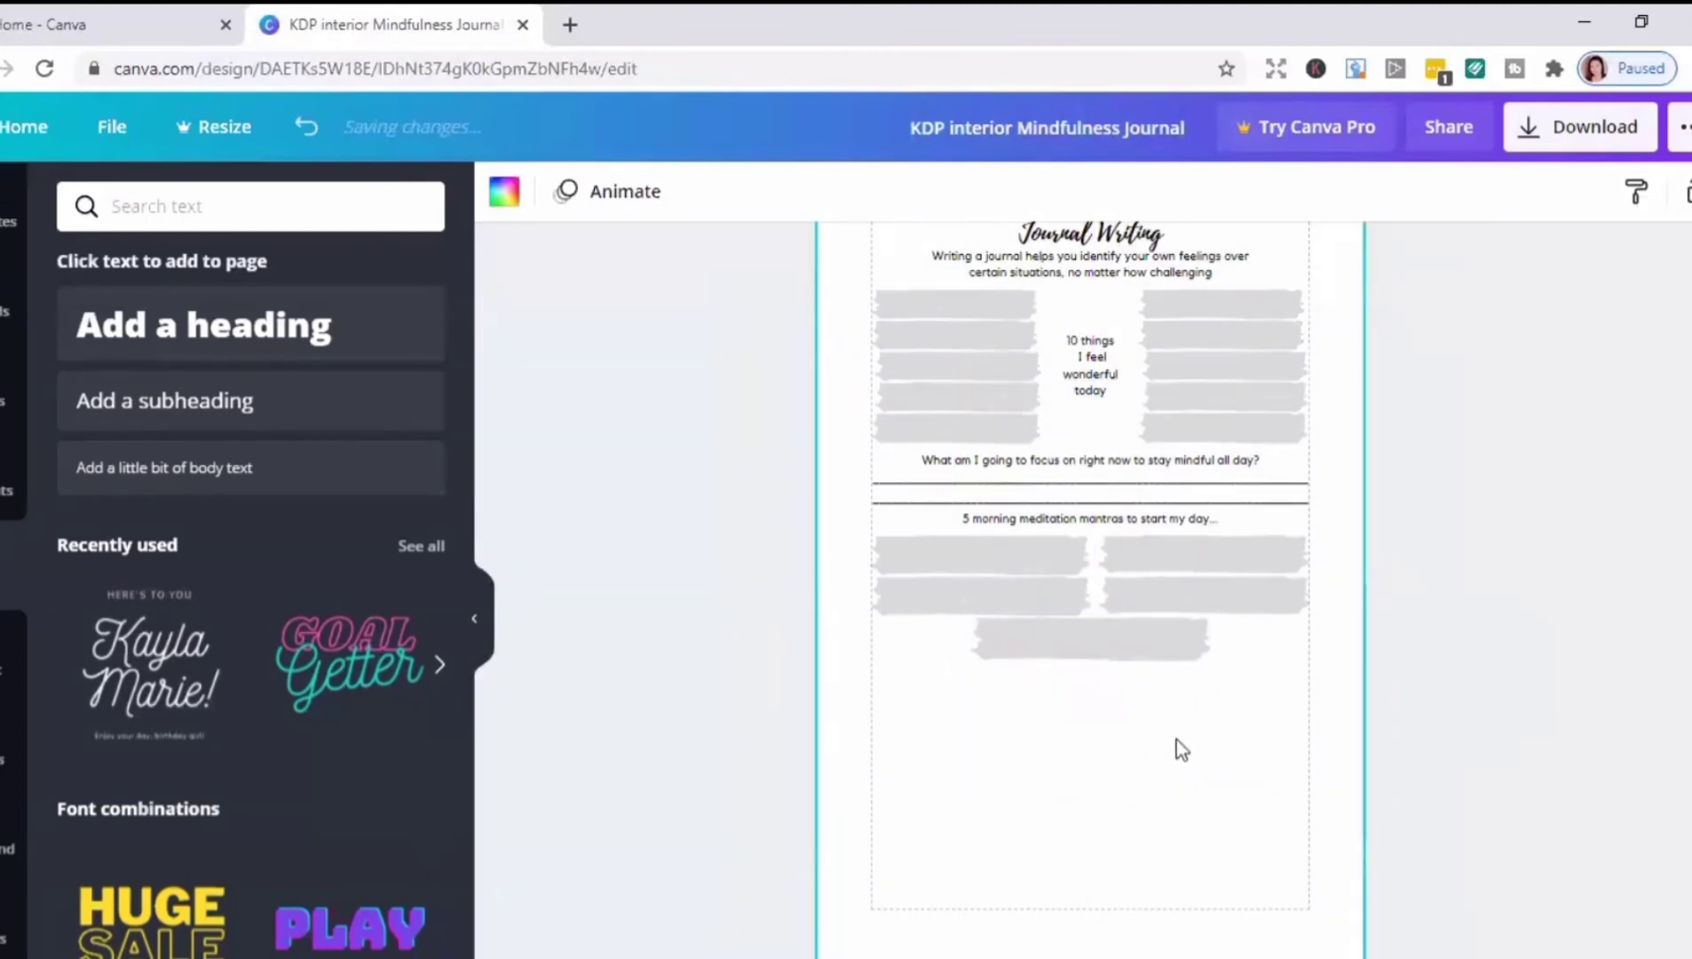
# Step: Duplicate the mantras prompt, reword the copy as "What is my unhealthy negative emotion?" on two lines and narrow it below the bars' left side
pyautogui.click(1075, 520)
pyautogui.hotkey('ctrl', 'd')
pyautogui.moveTo(1130, 591); pyautogui.dragTo(1090, 727)
pyautogui.moveTo(1209, 706); pyautogui.dragTo(908, 710)
pyautogui.write('What is my unhealthy')
pyautogui.press('Return')
pyautogui.write('negative emotion?')
pyautogui.moveTo(1247, 710)
pyautogui.mouseDown()
pyautogui.moveTo(1021, 710)
pyautogui.moveTo(941, 685)
pyautogui.moveTo(997, 739)
pyautogui.moveTo(1061, 706)
pyautogui.mouseUp()
# Step: Duplicate the negative-emotion prompt, reword the copy as "What igood emotion would I prefer to feel instead?" and place it at the page's right side
pyautogui.click(935, 741)
pyautogui.click(1653, 191)
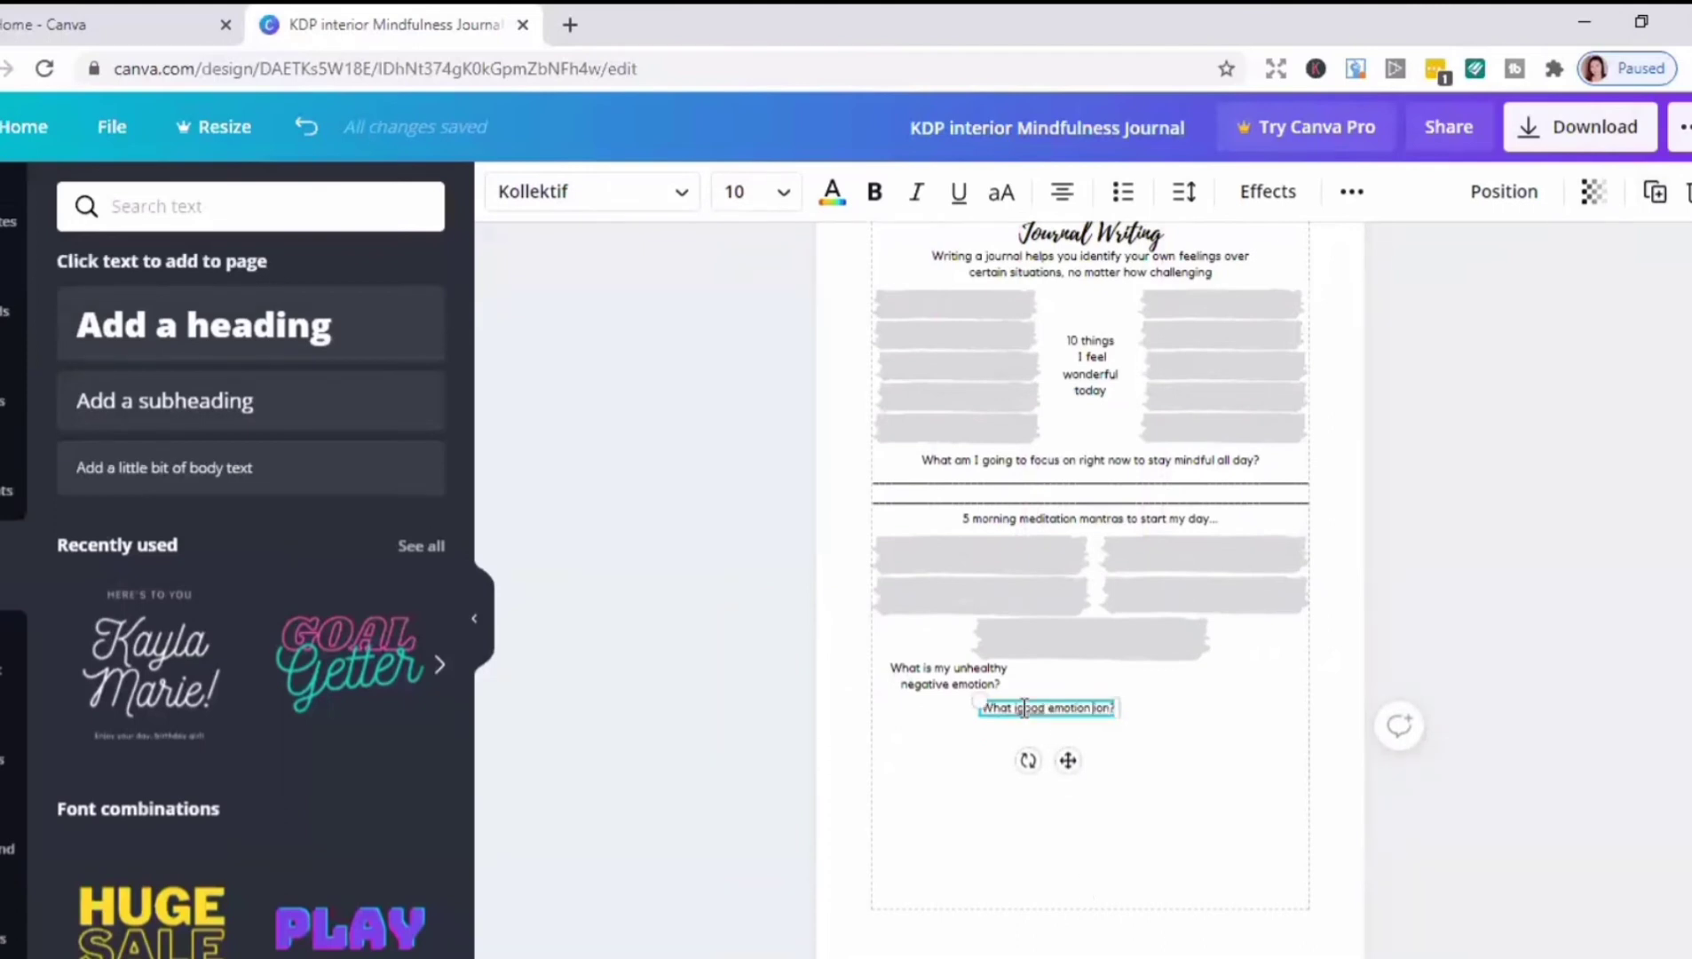
pyautogui.press('BackSpace')
pyautogui.press('BackSpace')
pyautogui.write('would I prefer to feel instead')
pyautogui.moveTo(1067, 780); pyautogui.dragTo(1233, 729)
# Step: Duplicate a mantra bar into a narrower stack of three bars beneath the unhealthy negative emotion prompt
pyautogui.click(1024, 601)
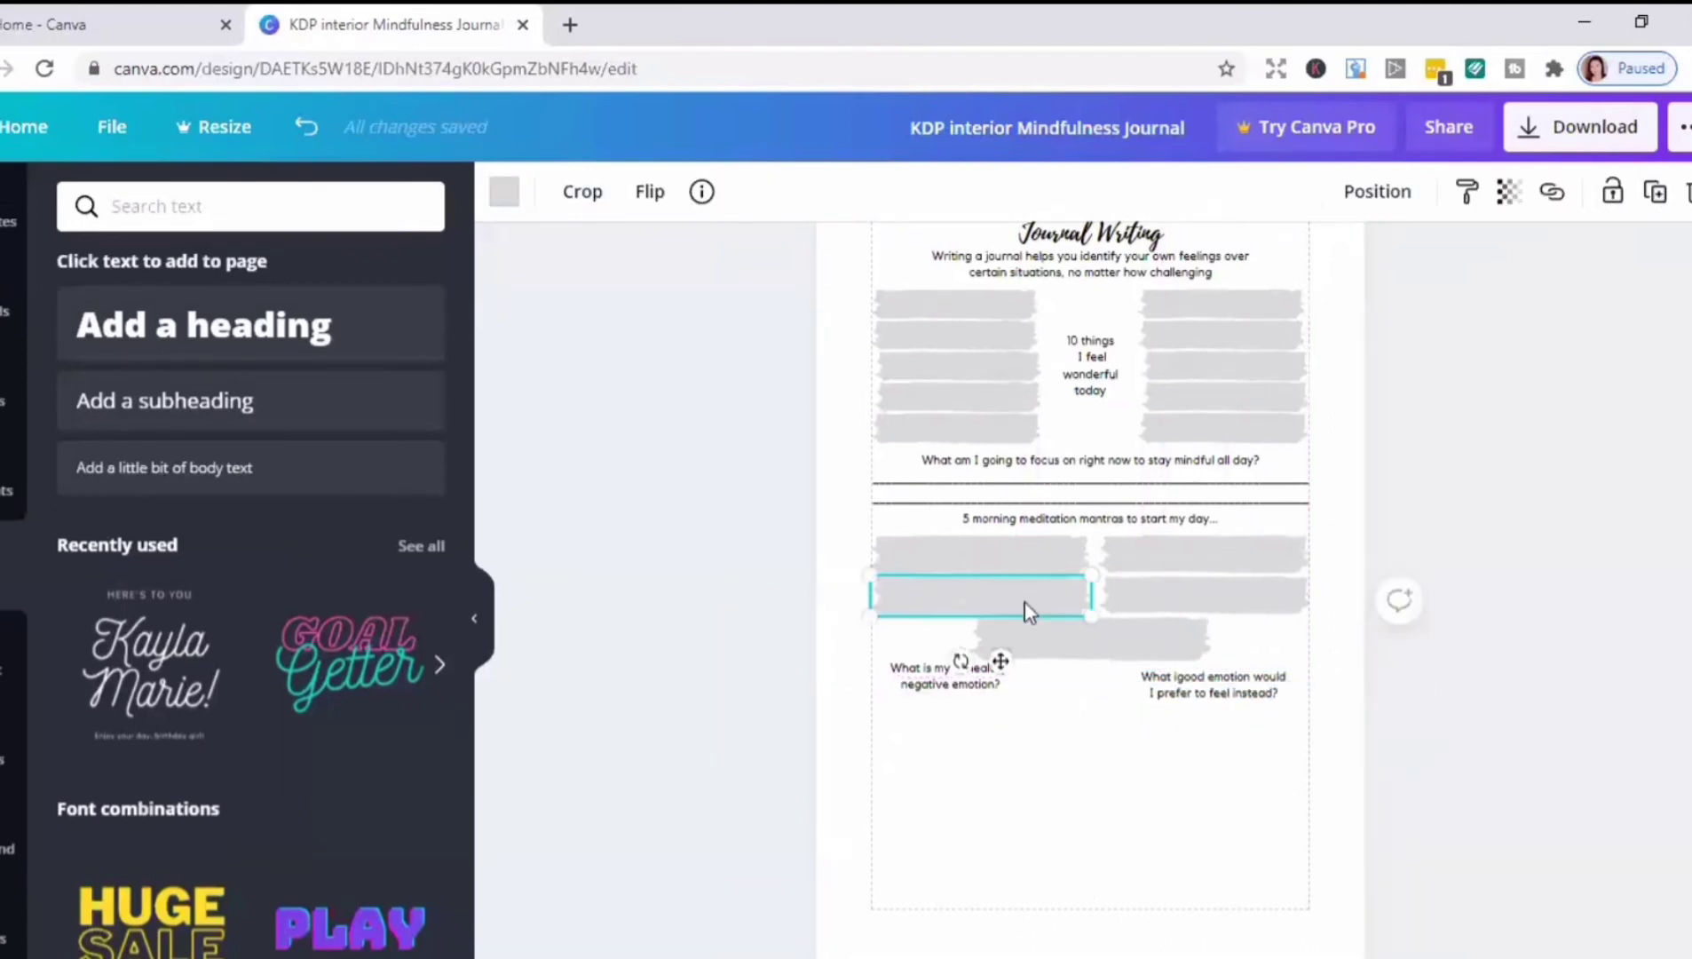
pyautogui.hotkey('ctrl', 'd')
pyautogui.moveTo(1025, 611); pyautogui.dragTo(997, 733)
pyautogui.click(1653, 193)
pyautogui.click(1654, 193)
pyautogui.scroll(-1, 1294, 746)
pyautogui.click(1003, 710)
pyautogui.moveTo(1037, 792)
pyautogui.mouseDown()
pyautogui.moveTo(1018, 839)
pyautogui.moveTo(1001, 801)
pyautogui.moveTo(1015, 777)
pyautogui.mouseUp()
pyautogui.click(1039, 774)
pyautogui.click(1021, 732)
# Step: Duplicate the stack of three bars and align the copy beneath the preferred-emotion prompt at the right margin
pyautogui.moveTo(1174, 797); pyautogui.dragTo(1003, 688)
pyautogui.hotkey('ctrl', 'd')
pyautogui.moveTo(1017, 779); pyautogui.dragTo(1208, 765)
pyautogui.moveTo(1082, 795); pyautogui.dragTo(1109, 783)
pyautogui.moveTo(1186, 823); pyautogui.dragTo(1246, 702)
pyautogui.click(1065, 778)
pyautogui.click(1083, 797)
pyautogui.moveTo(1083, 797); pyautogui.dragTo(1064, 680)
pyautogui.click(1089, 811)
pyautogui.click(1184, 839)
pyautogui.moveTo(967, 653); pyautogui.dragTo(1084, 818)
pyautogui.click(1654, 195)
pyautogui.tripleClick(1071, 825)
pyautogui.write('notes')
pyautogui.moveTo(998, 863); pyautogui.dragTo(1024, 869)
pyautogui.moveTo(1021, 814)
pyautogui.mouseDown()
pyautogui.moveTo(942, 827)
pyautogui.moveTo(1013, 788)
pyautogui.mouseUp()
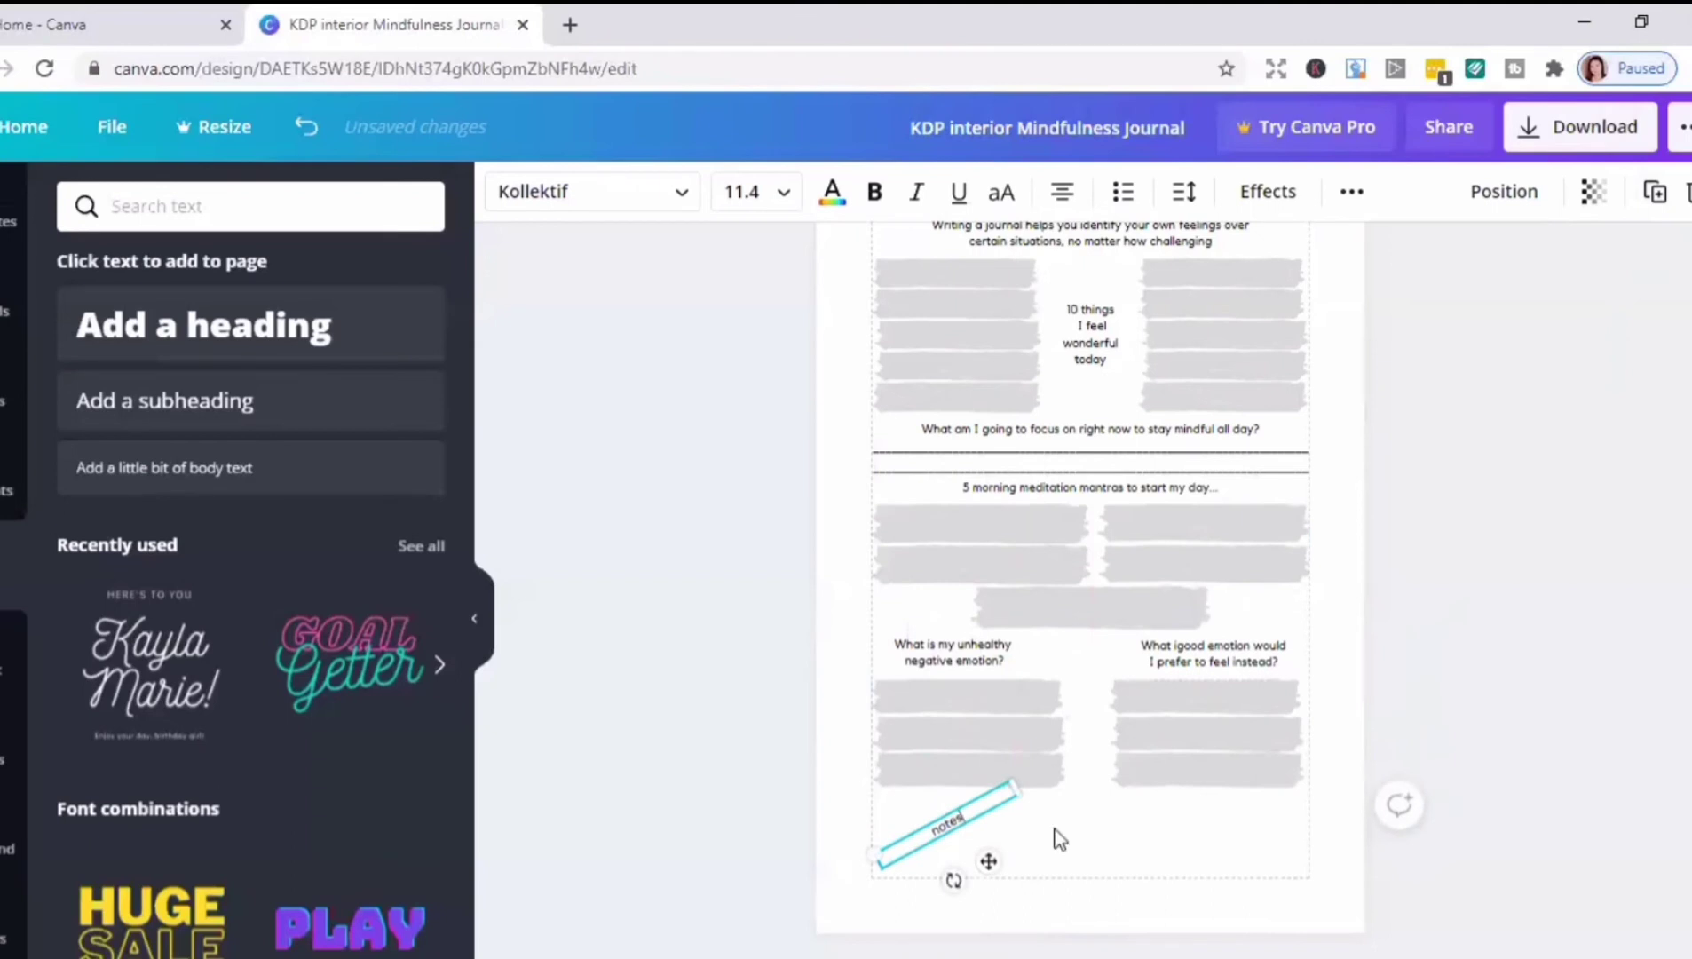
pyautogui.moveTo(988, 861); pyautogui.dragTo(1005, 895)
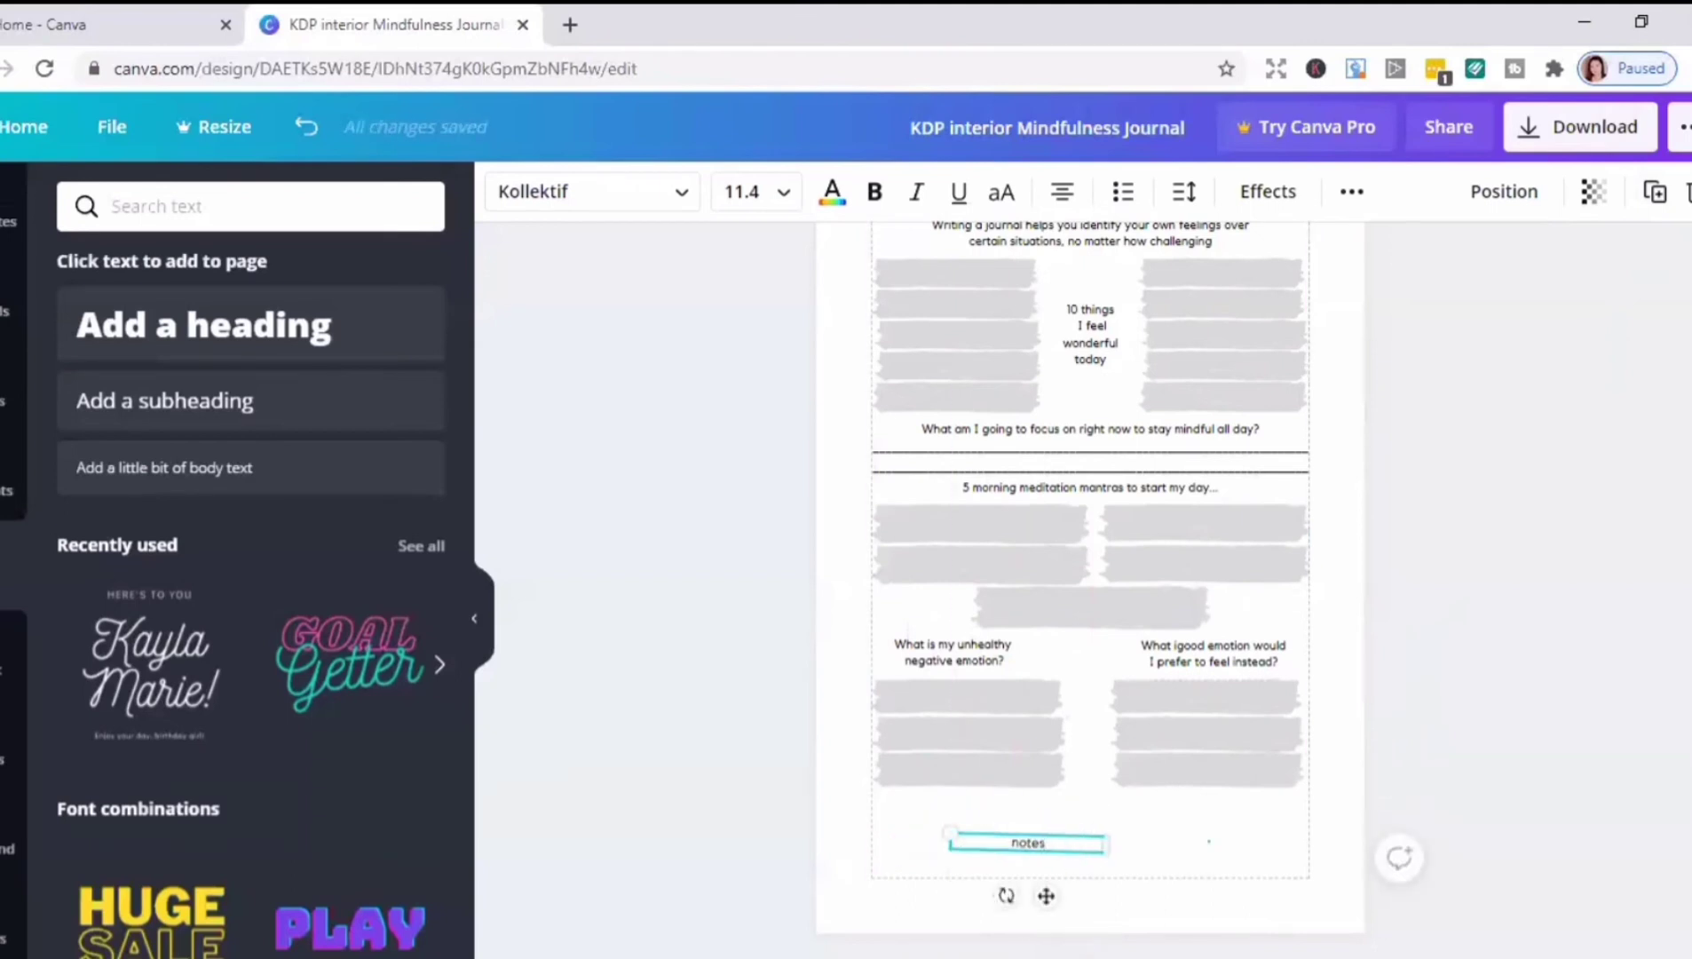
pyautogui.press('Delete')
# Step: Add a small body text reading "notes", tilted upward, at the left margin beneath the negative-emotion bars
pyautogui.click(250, 479)
pyautogui.write('notes')
pyautogui.click(754, 192)
pyautogui.click(738, 324)
pyautogui.moveTo(1110, 623); pyautogui.dragTo(894, 810)
pyautogui.click(959, 829)
# Step: Insert the recently used beige-and-pink brush stroke and stretch it across the page's bottom between the margins, beside the notes label
pyautogui.click(7, 480)
pyautogui.click(218, 415)
pyautogui.moveTo(1090, 523)
pyautogui.mouseDown()
pyautogui.moveTo(1087, 823)
pyautogui.moveTo(1247, 865)
pyautogui.mouseUp()
pyautogui.moveTo(1134, 857); pyautogui.dragTo(1182, 836)
pyautogui.moveTo(899, 799); pyautogui.dragTo(871, 782)
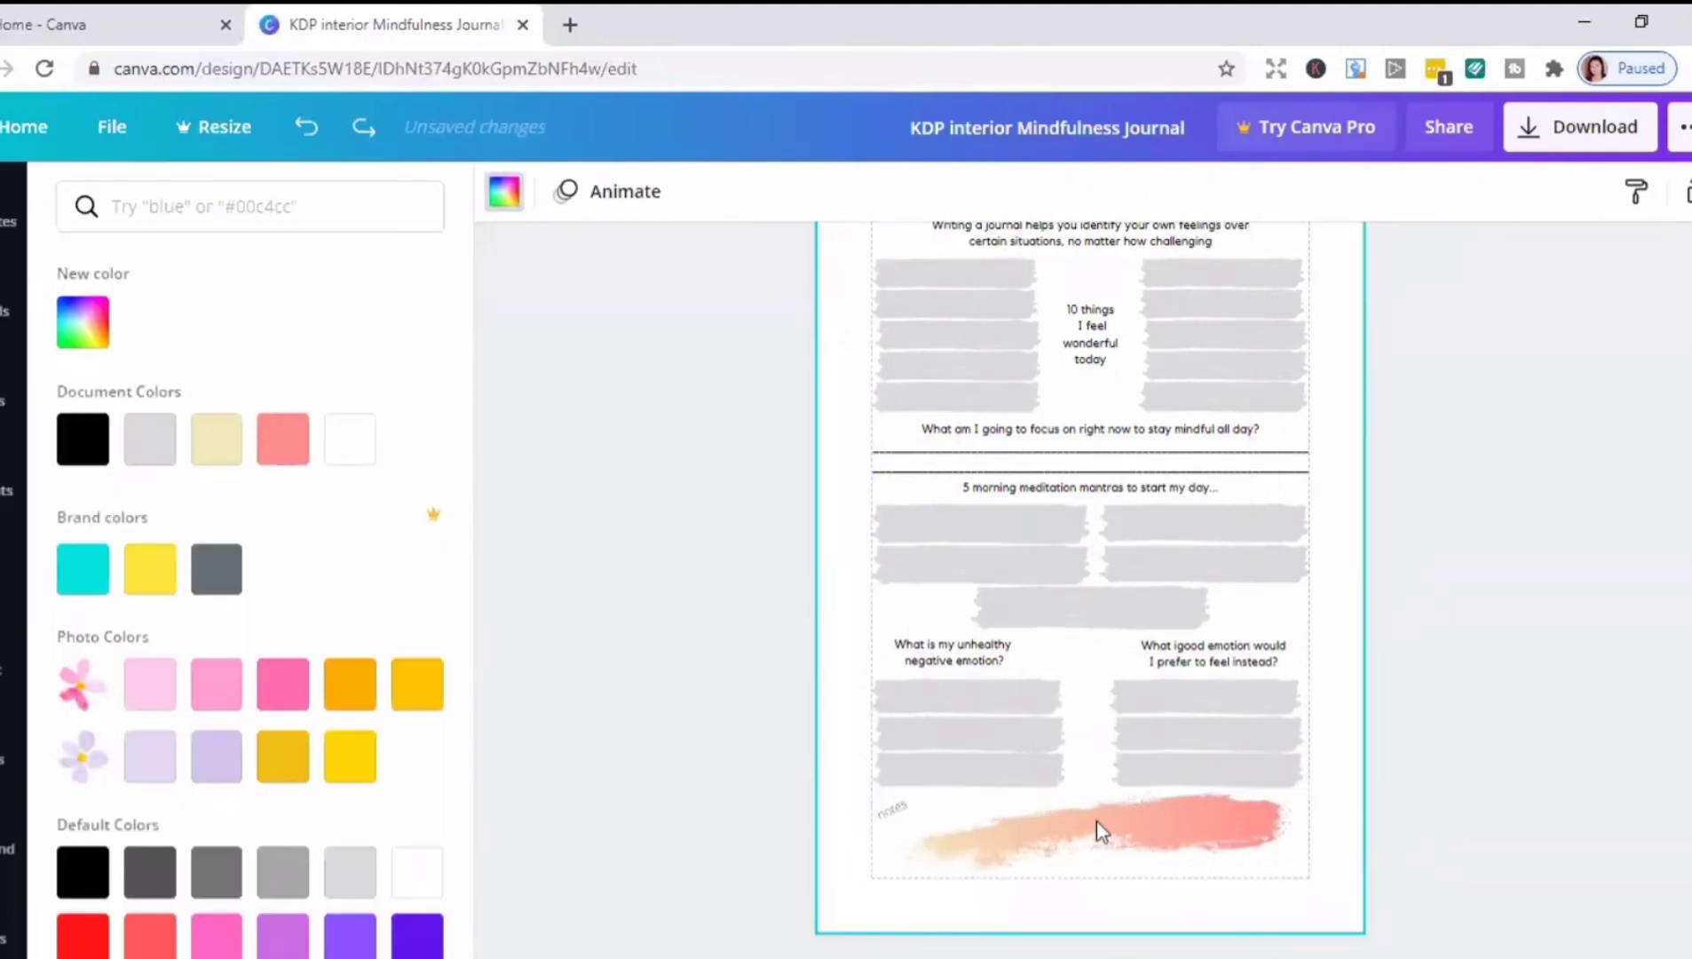
# Step: Recolour both the pink and beige tones of the notes brush stroke with the document's light grey
pyautogui.click(1144, 831)
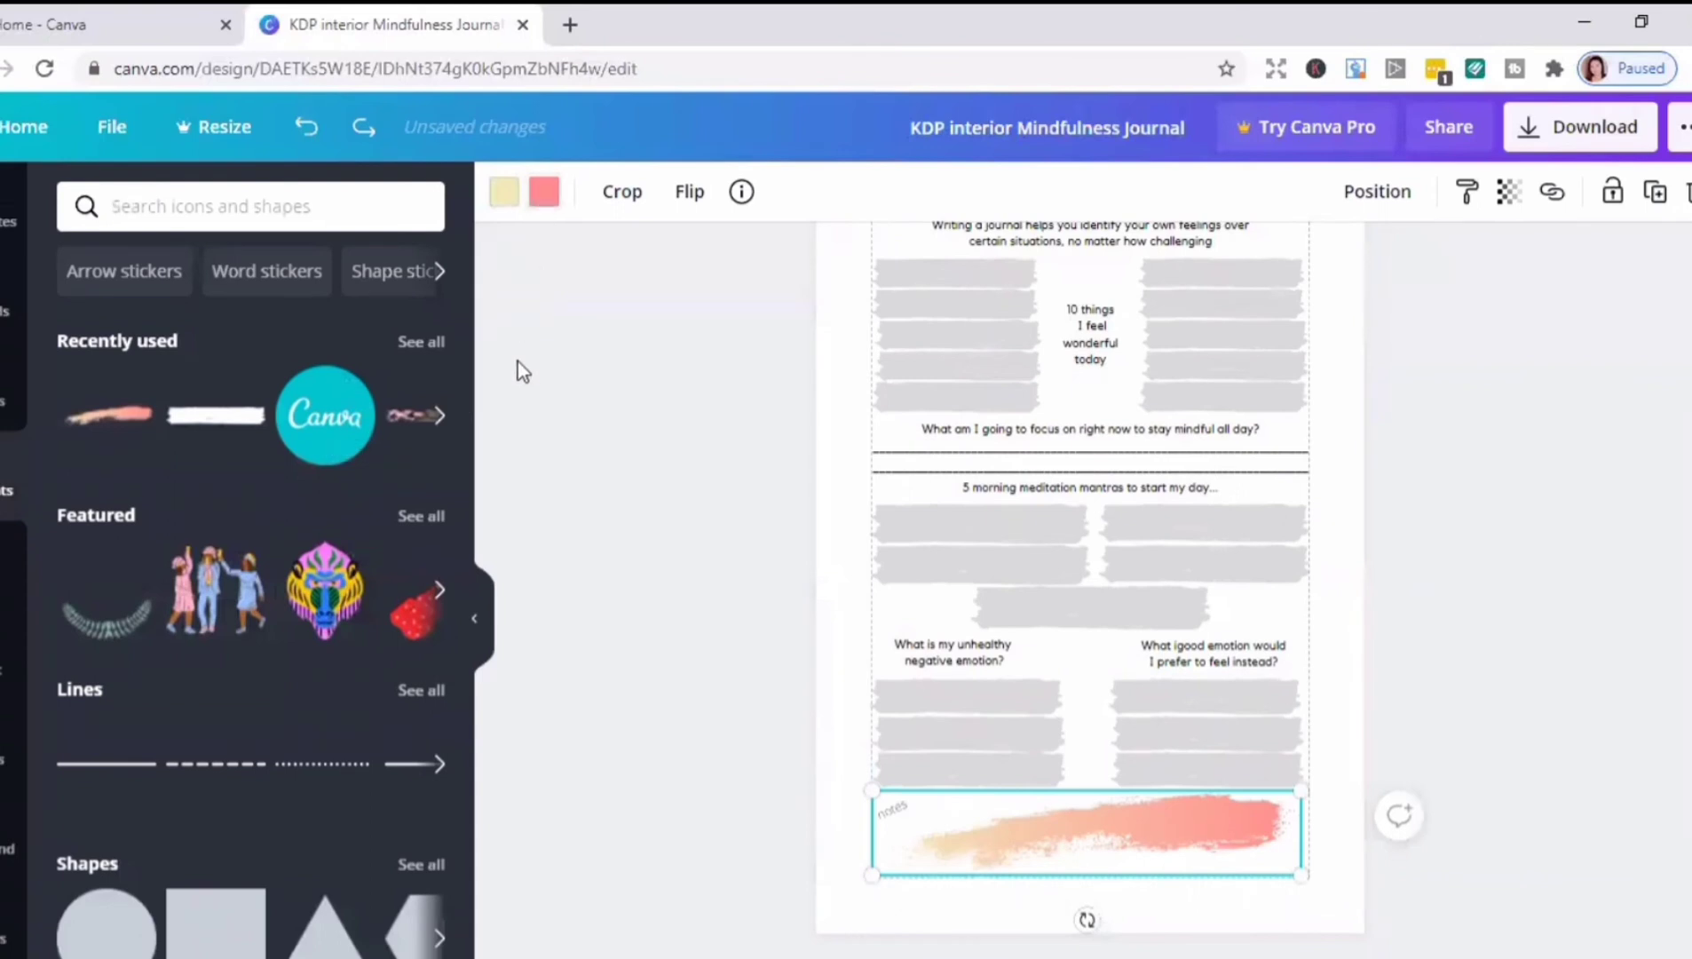
pyautogui.click(542, 195)
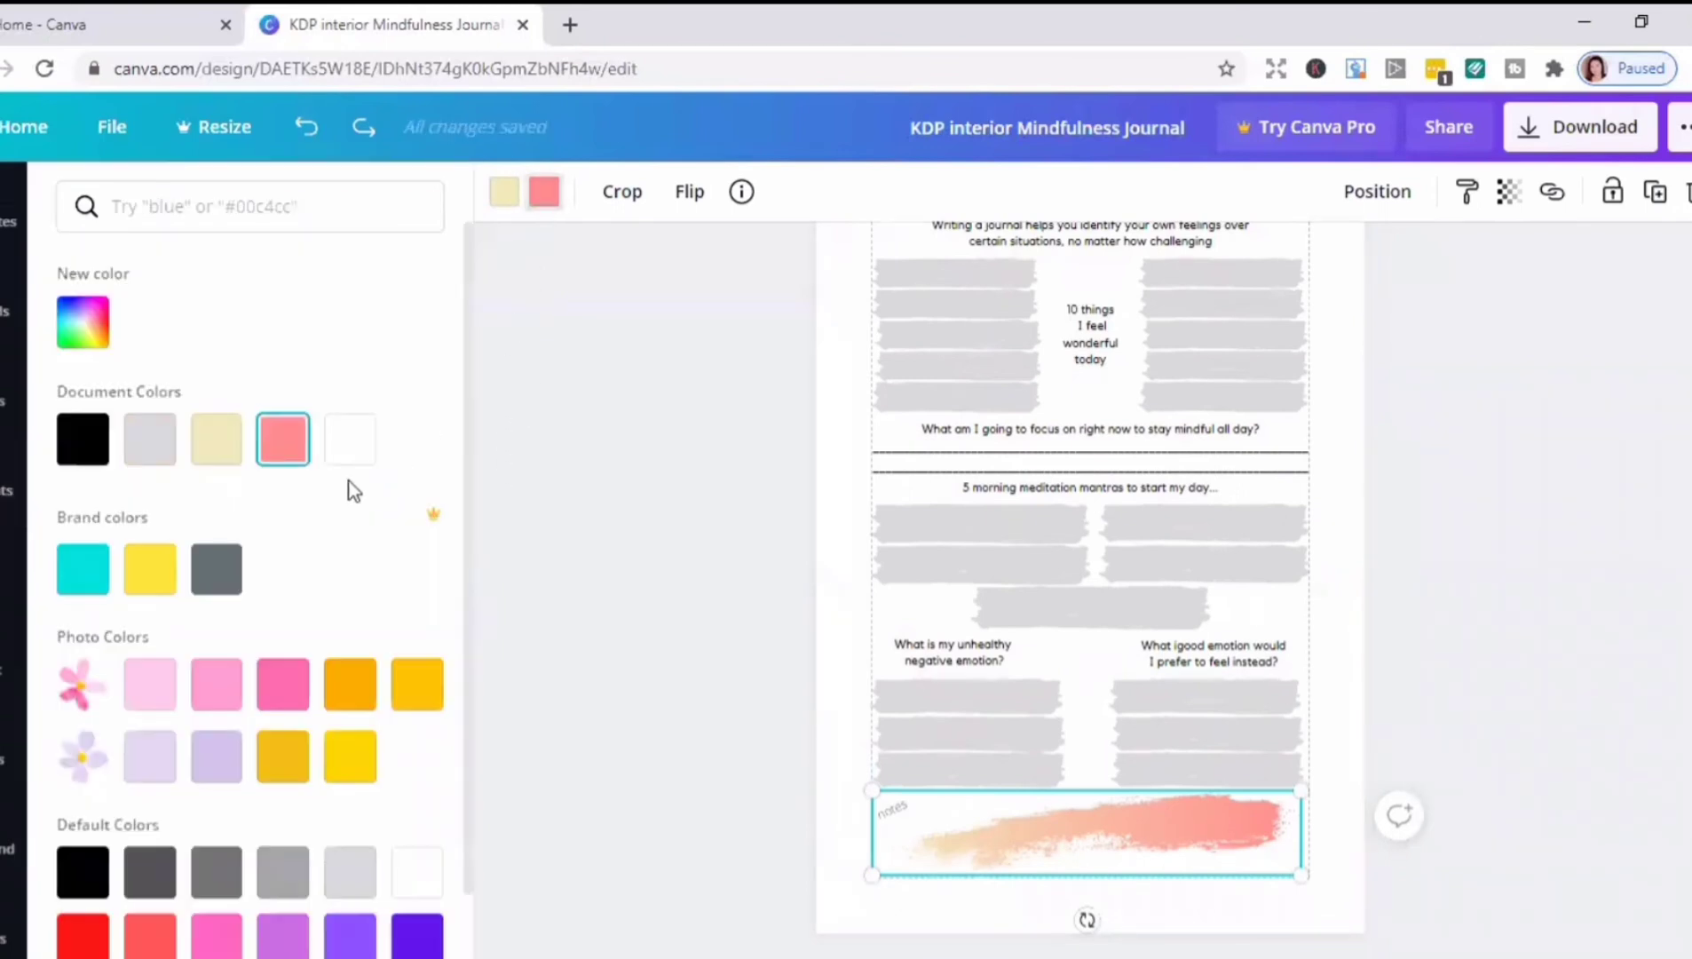
pyautogui.click(149, 448)
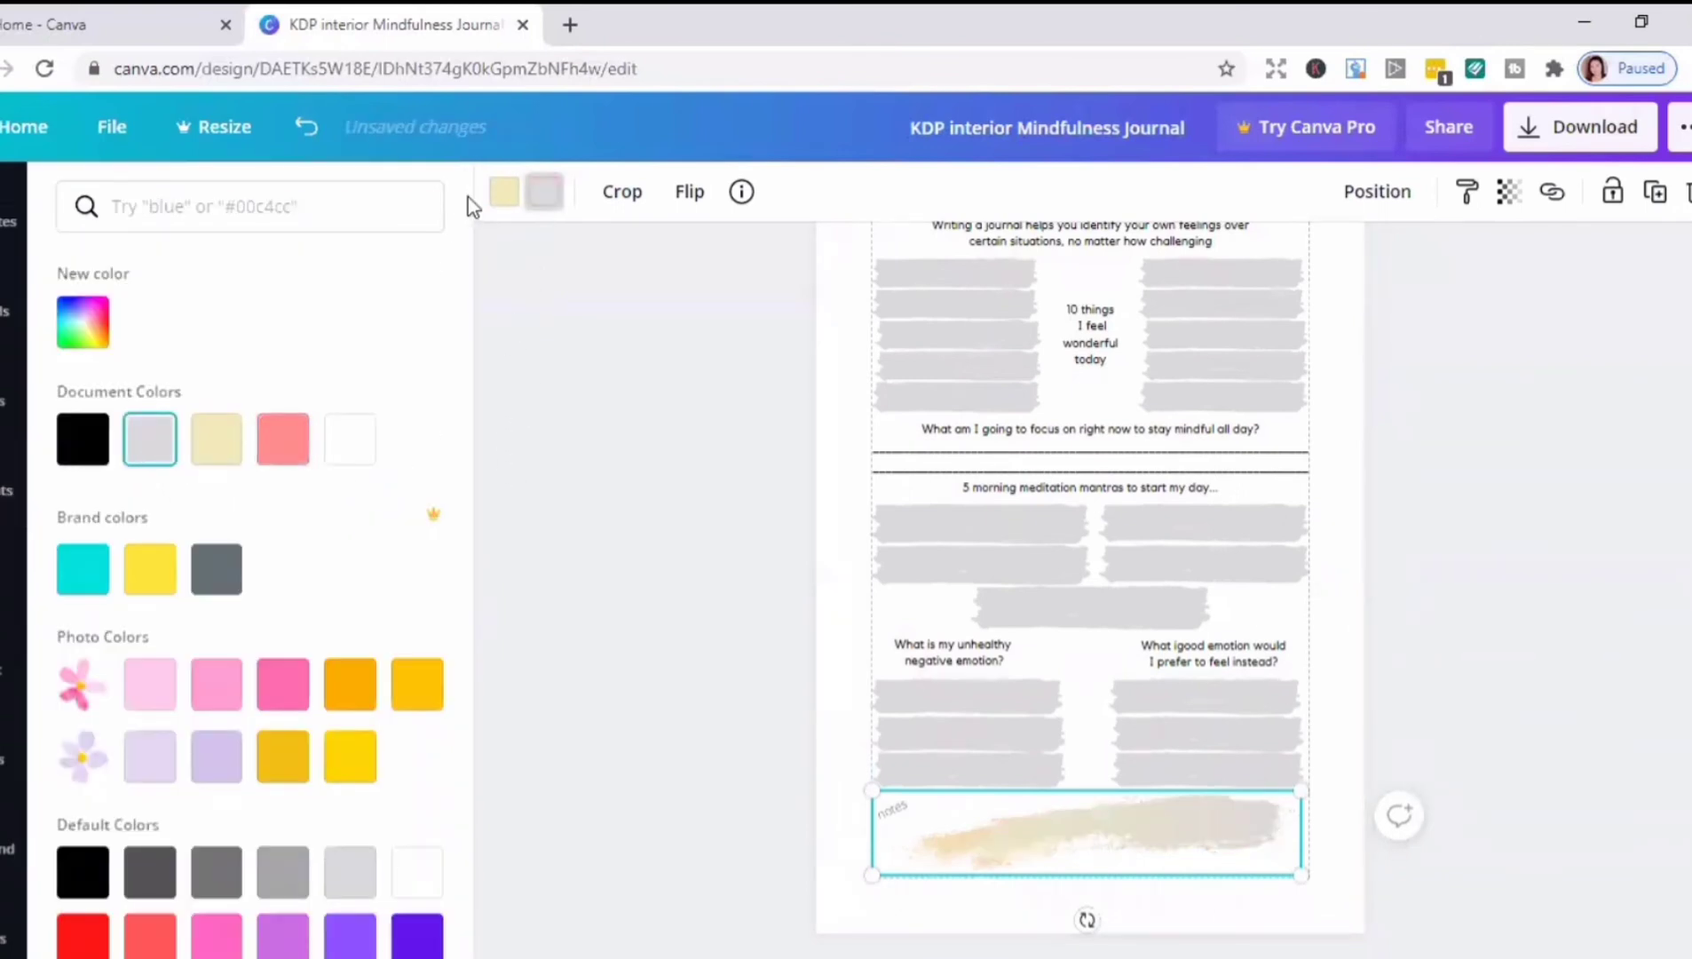
pyautogui.click(502, 196)
pyautogui.click(160, 449)
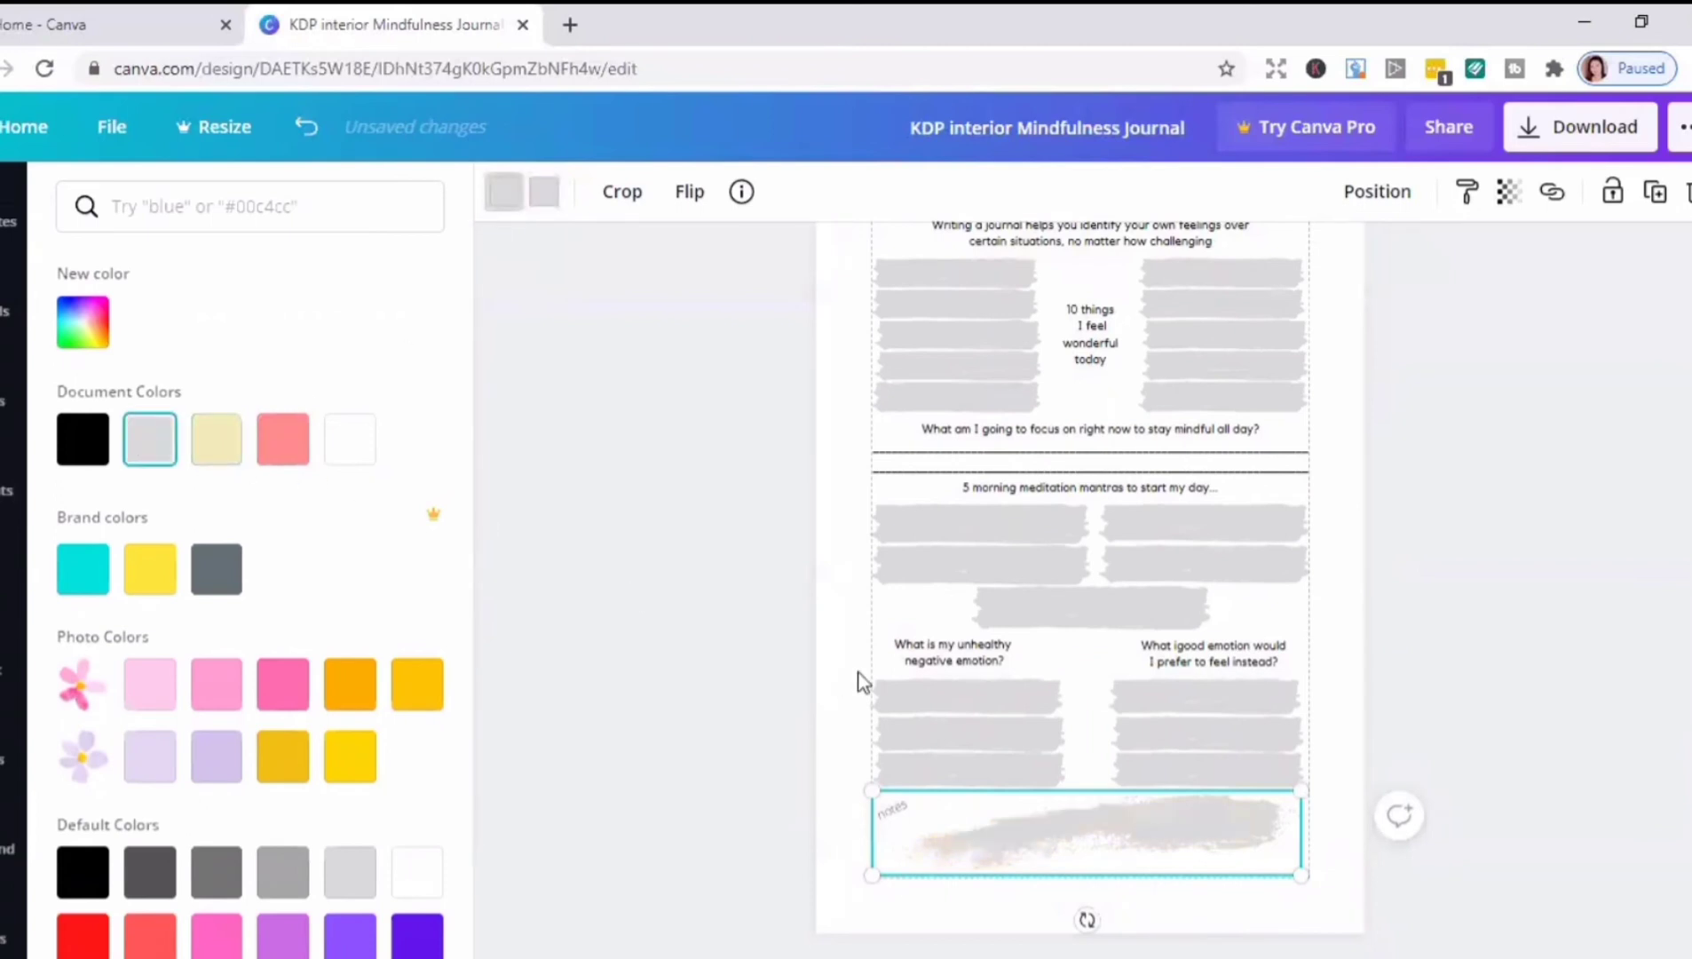
pyautogui.click(911, 613)
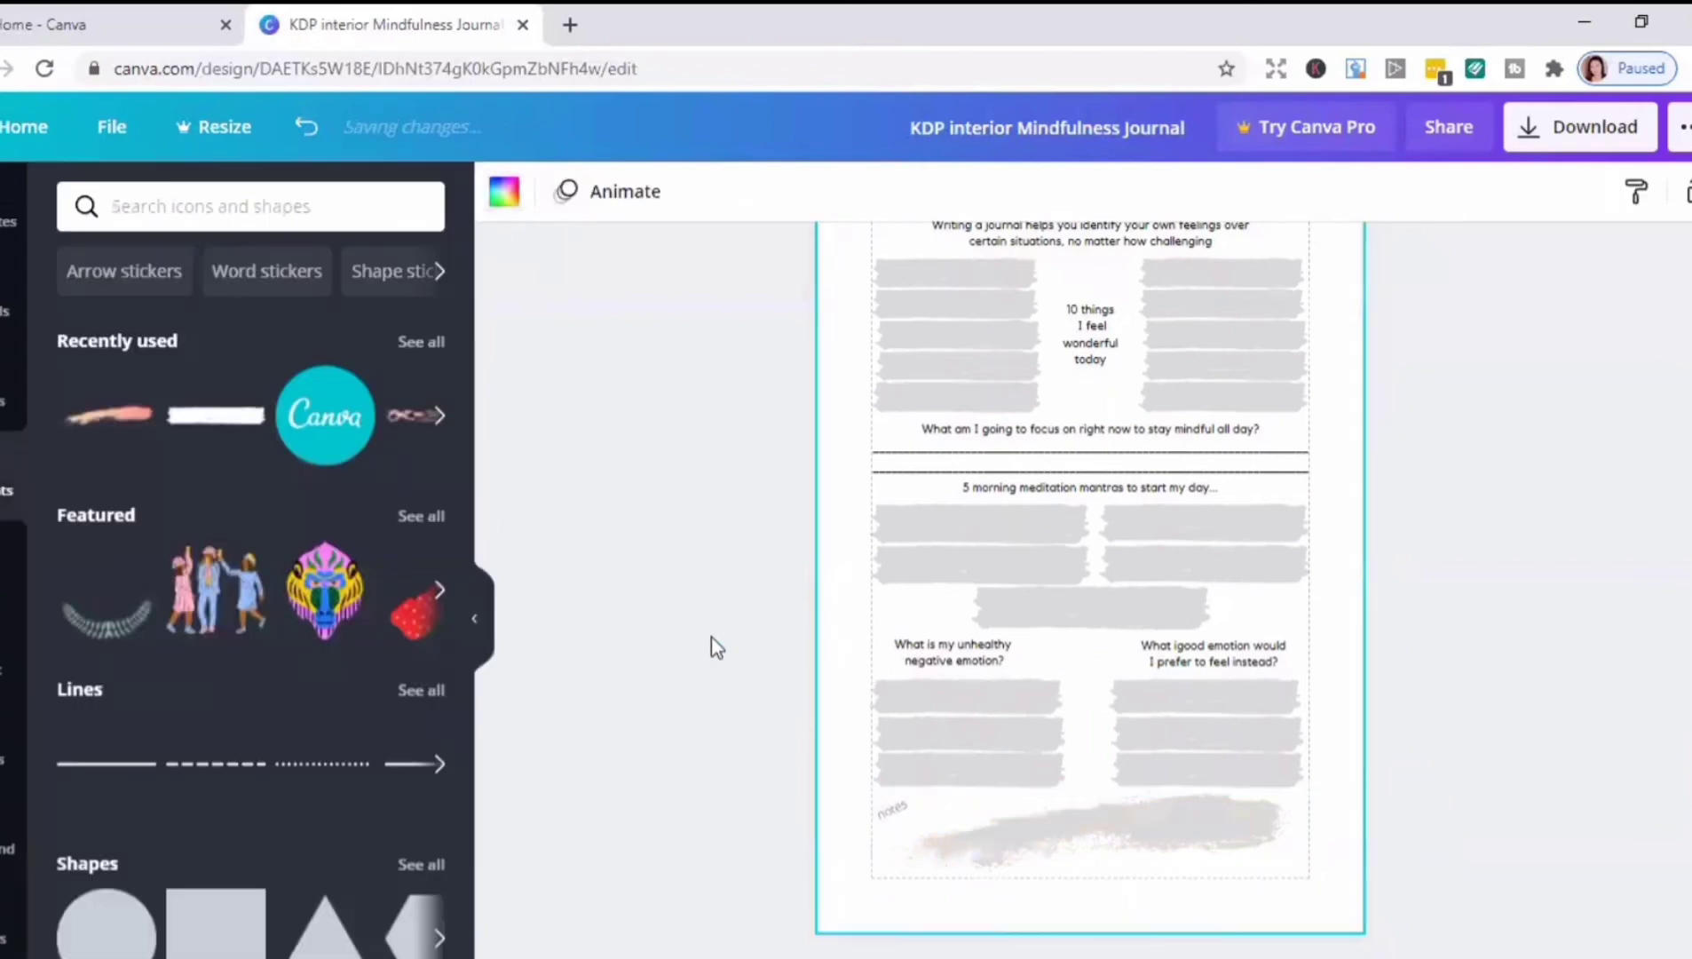
# Step: Review the journal interior from the title page through the copyright page to the completed journal-writing page
pyautogui.scroll(5, 1463, 745)
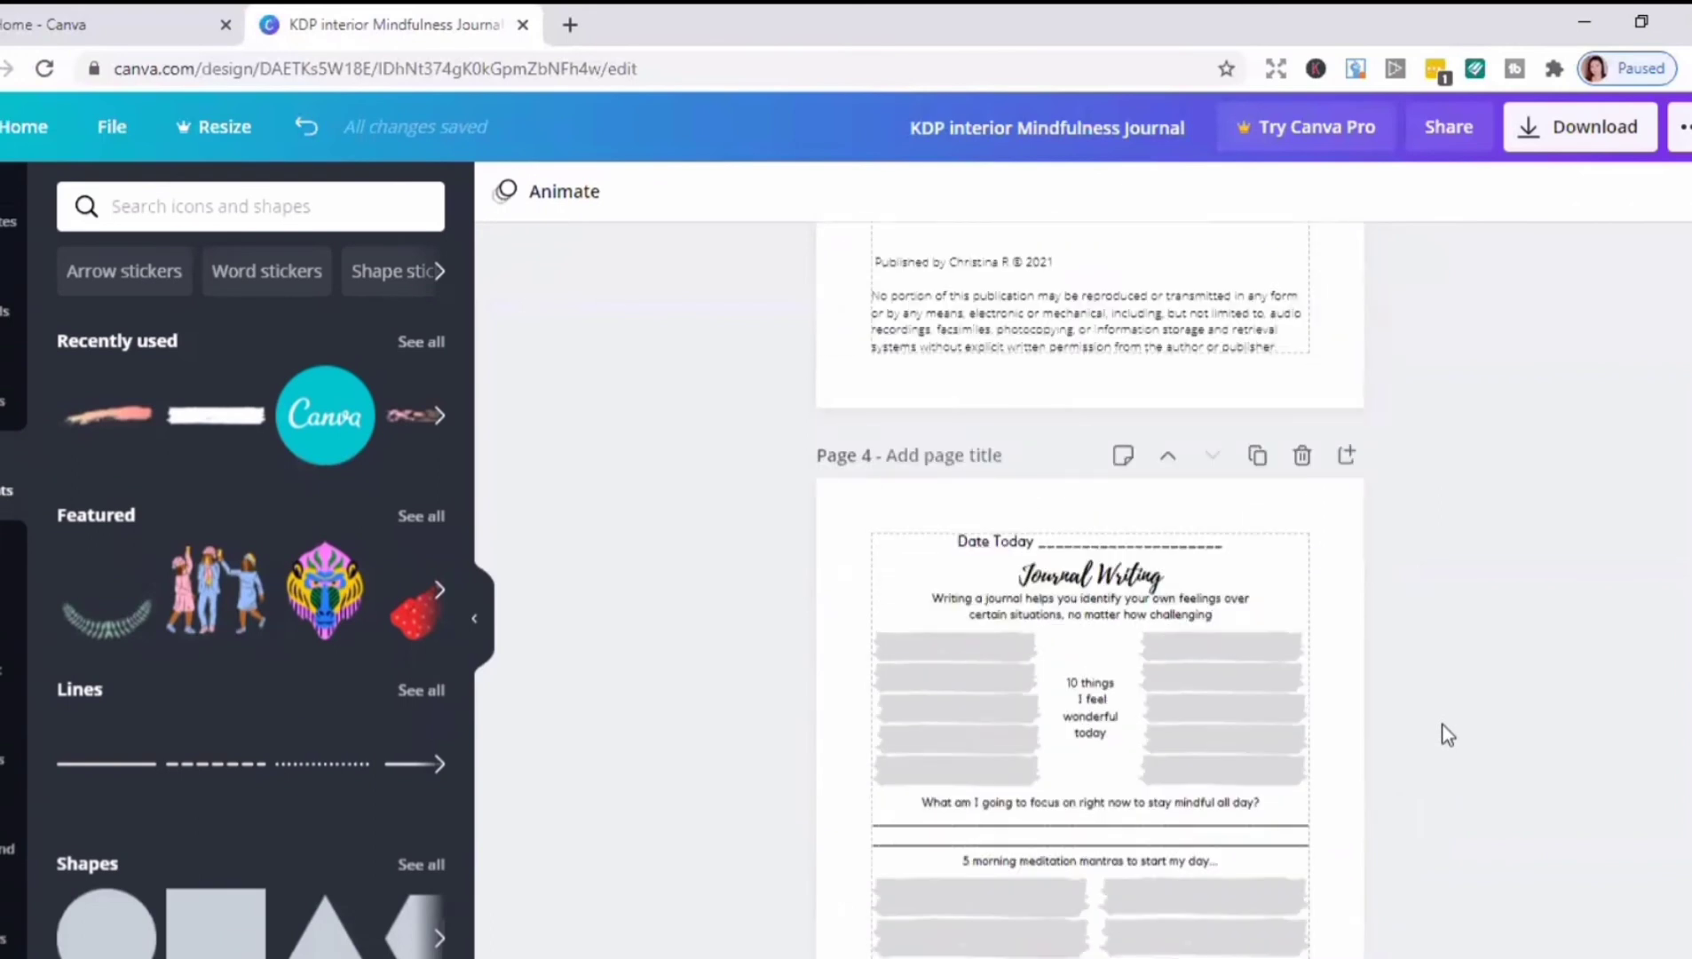
pyautogui.scroll(-4, 1447, 735)
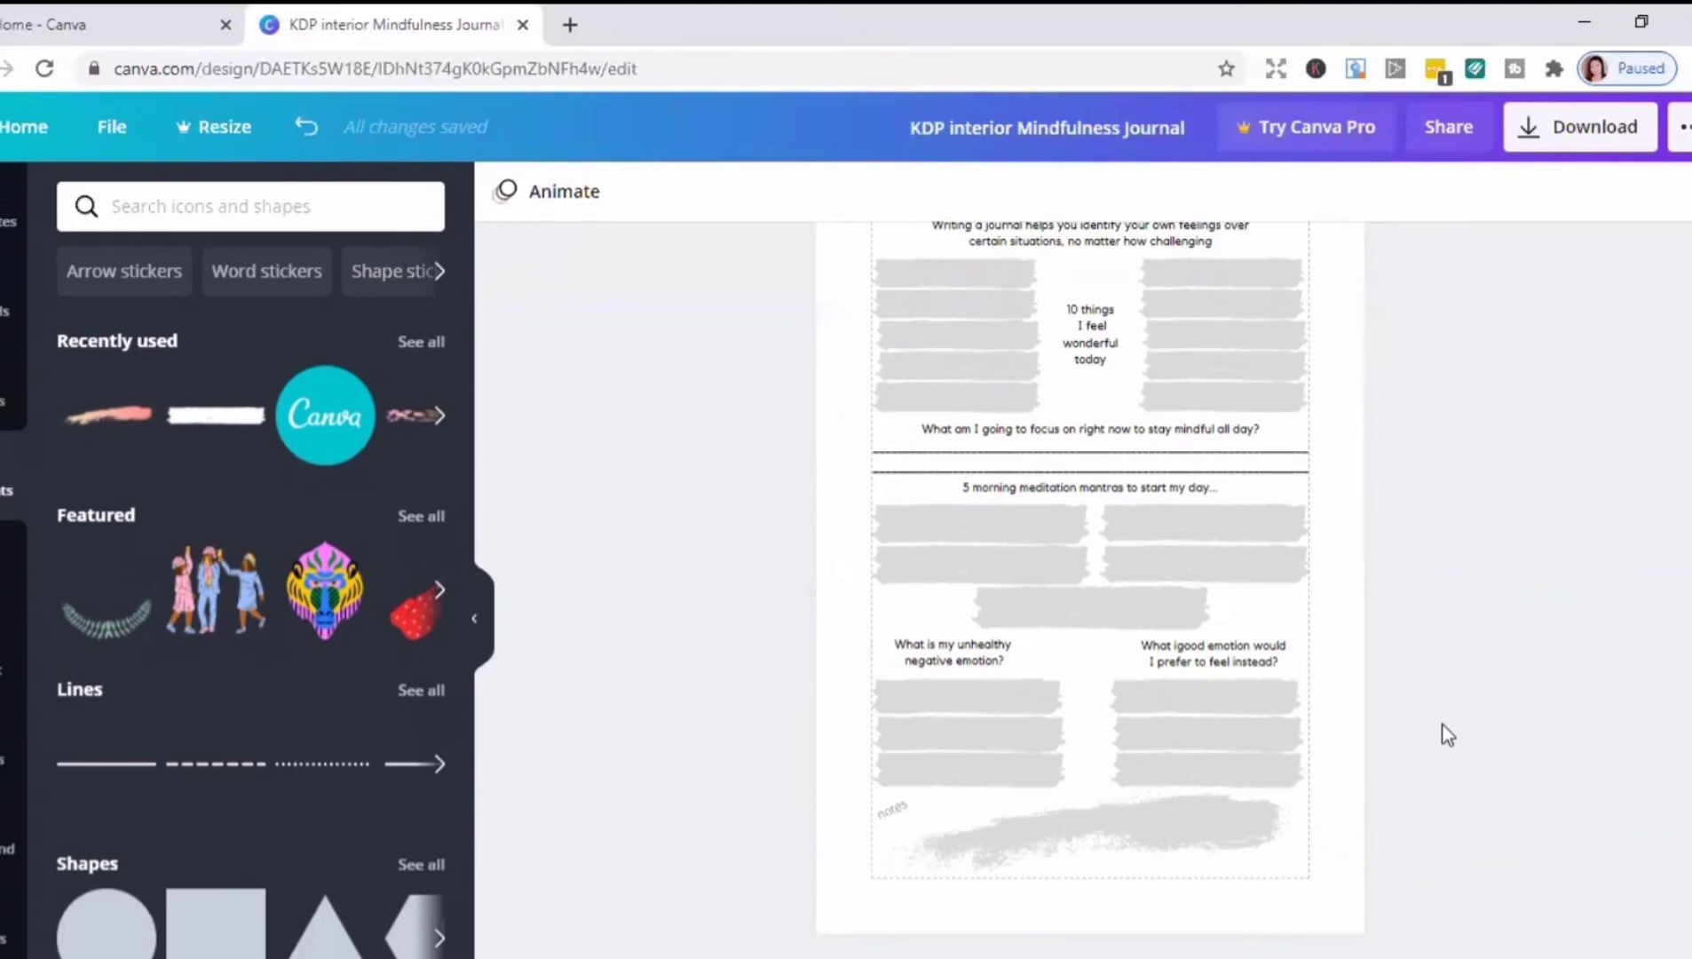
pyautogui.scroll(20, 1446, 735)
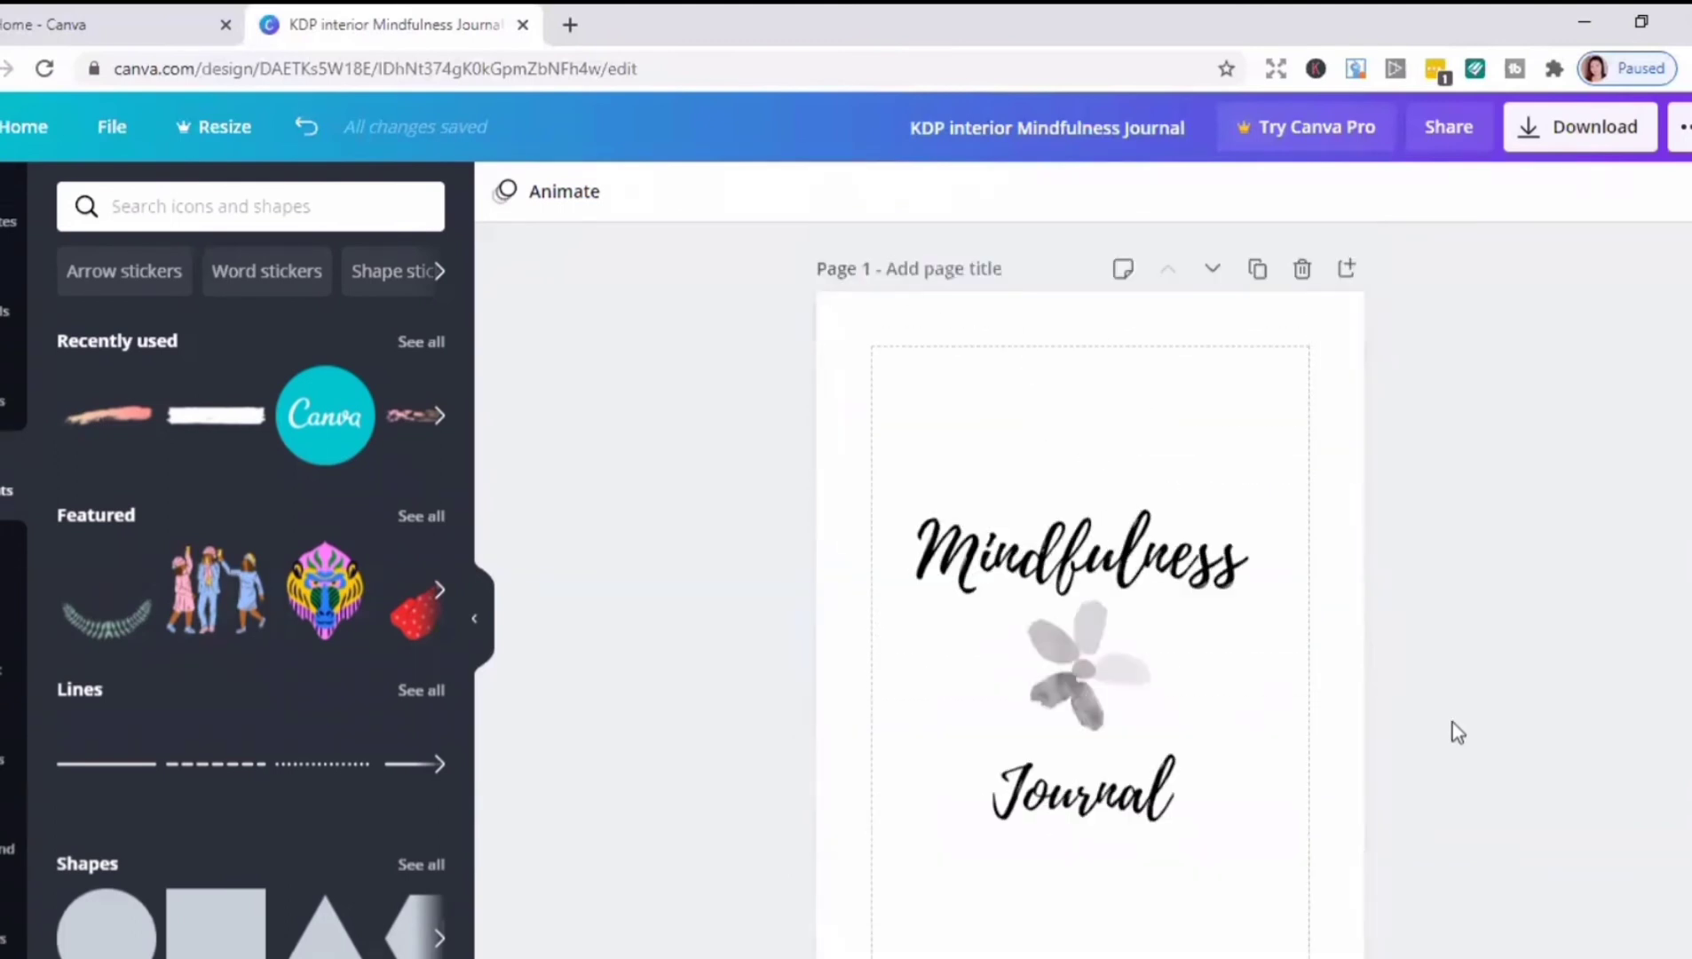
pyautogui.scroll(-6, 1306, 747)
pyautogui.scroll(-15, 1306, 746)
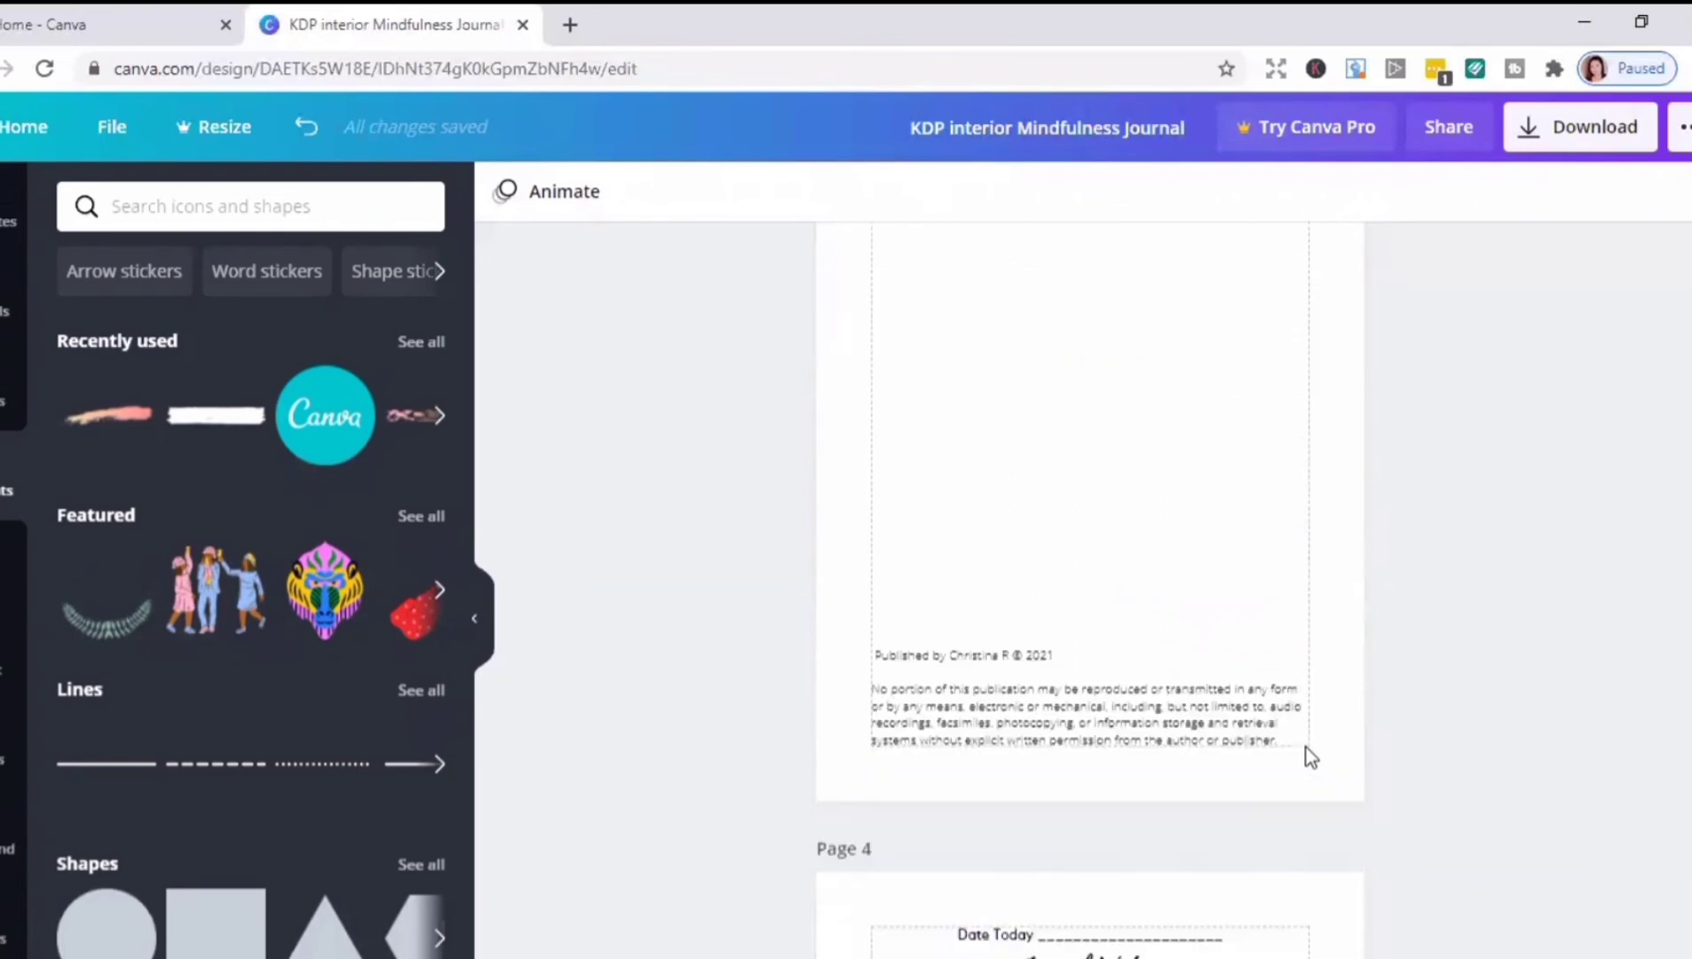
pyautogui.scroll(-3, 1310, 757)
pyautogui.scroll(-6, 1306, 747)
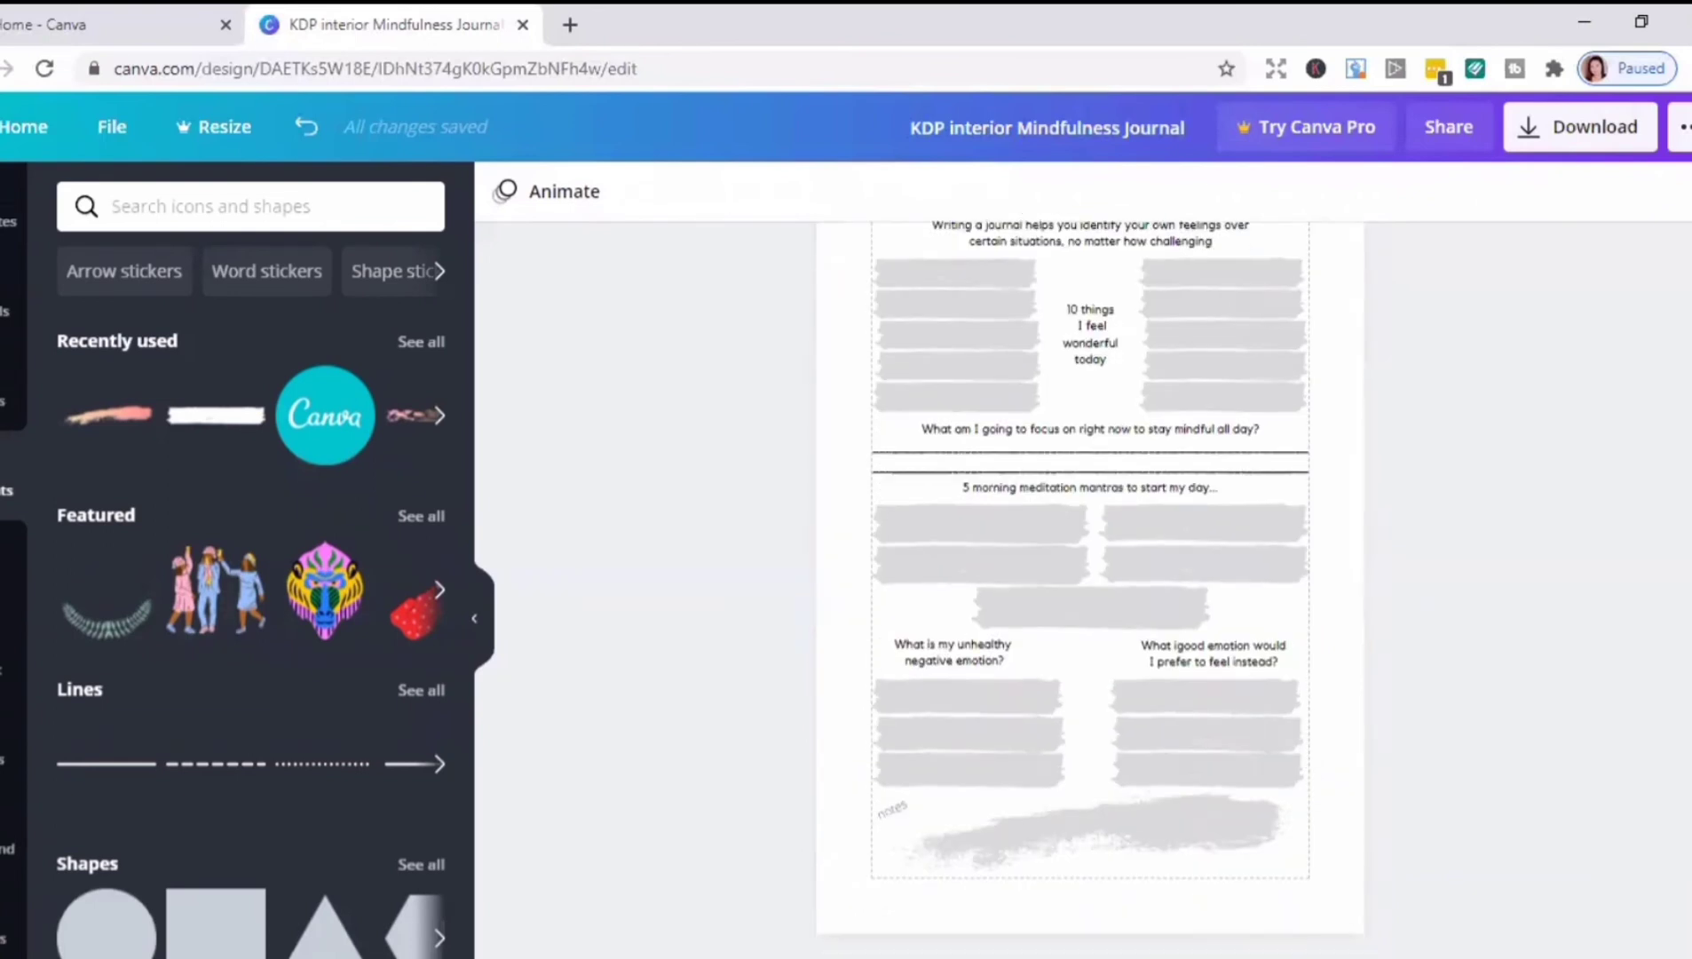
# Step: Show all pages as a grid overview and duplicate the journal-writing page 4
pyautogui.hotkey('alt', '3')
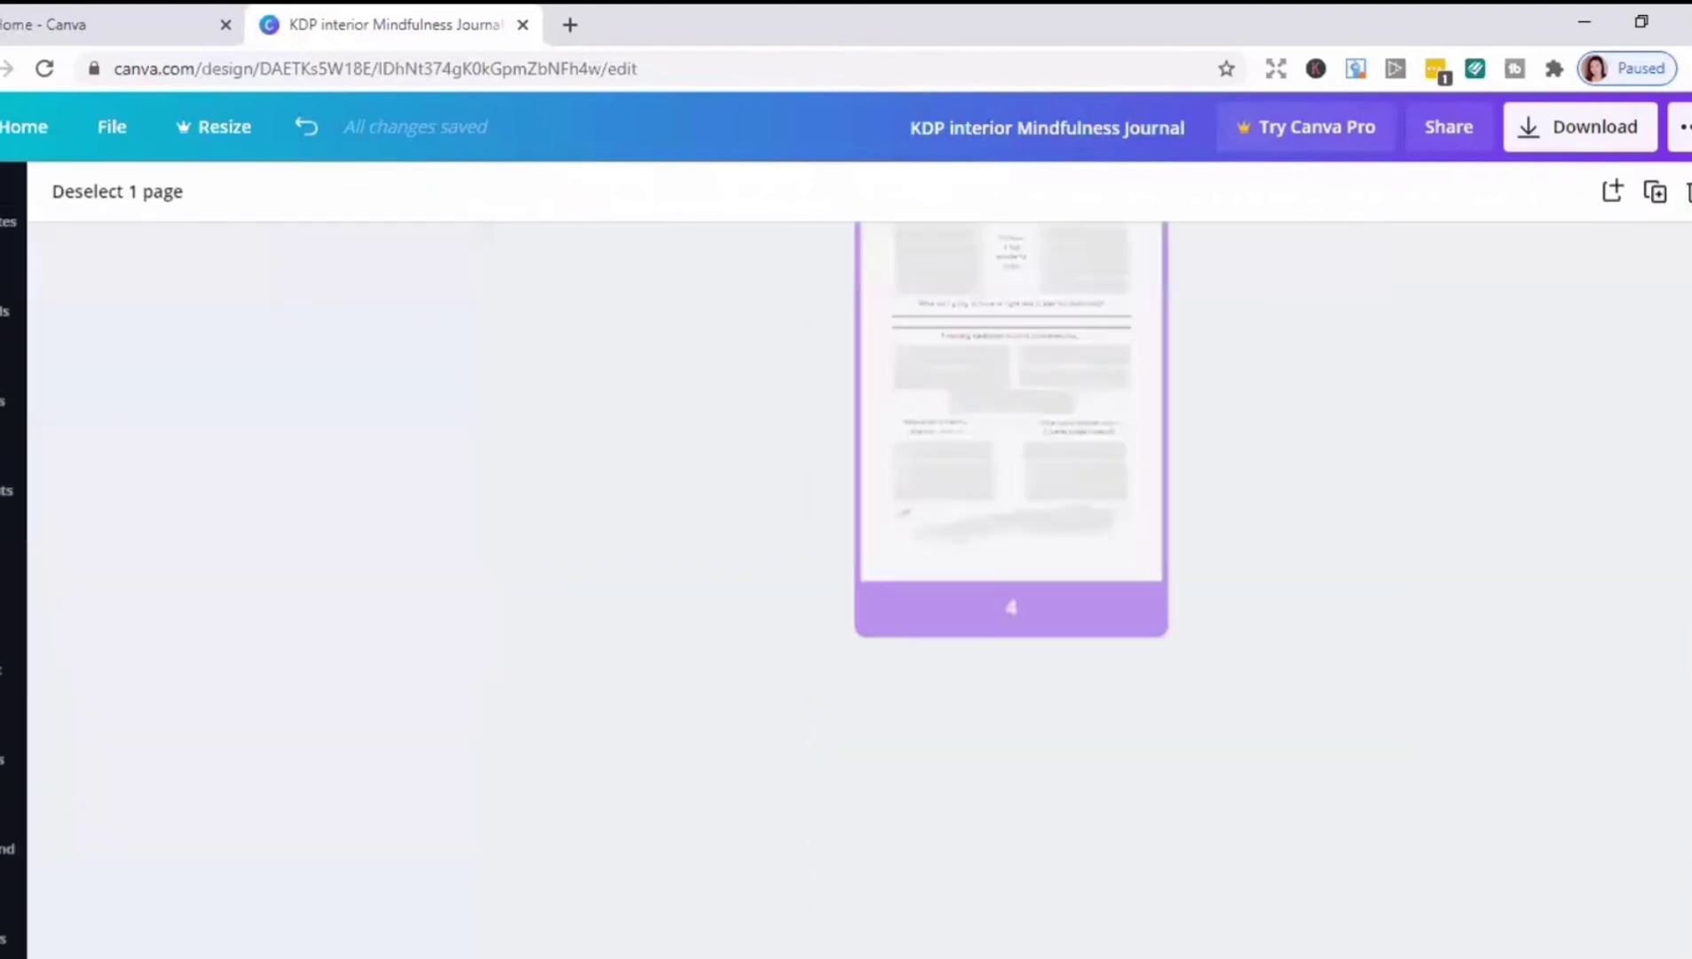
pyautogui.moveTo(1014, 517)
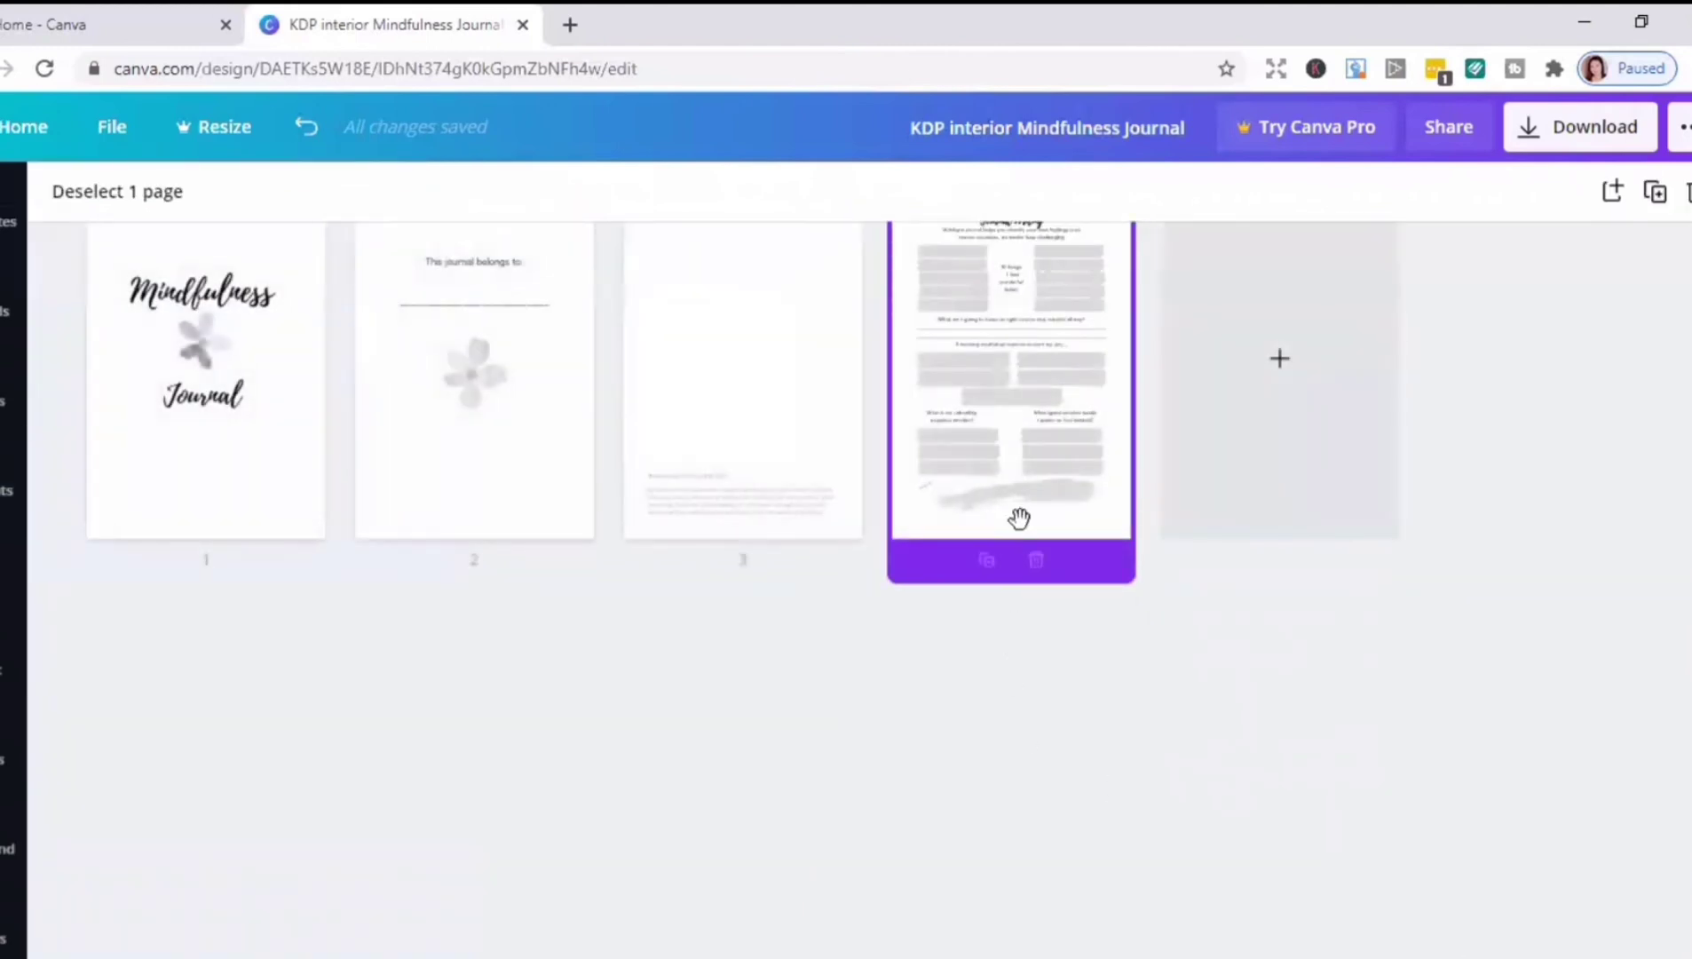
pyautogui.click(987, 561)
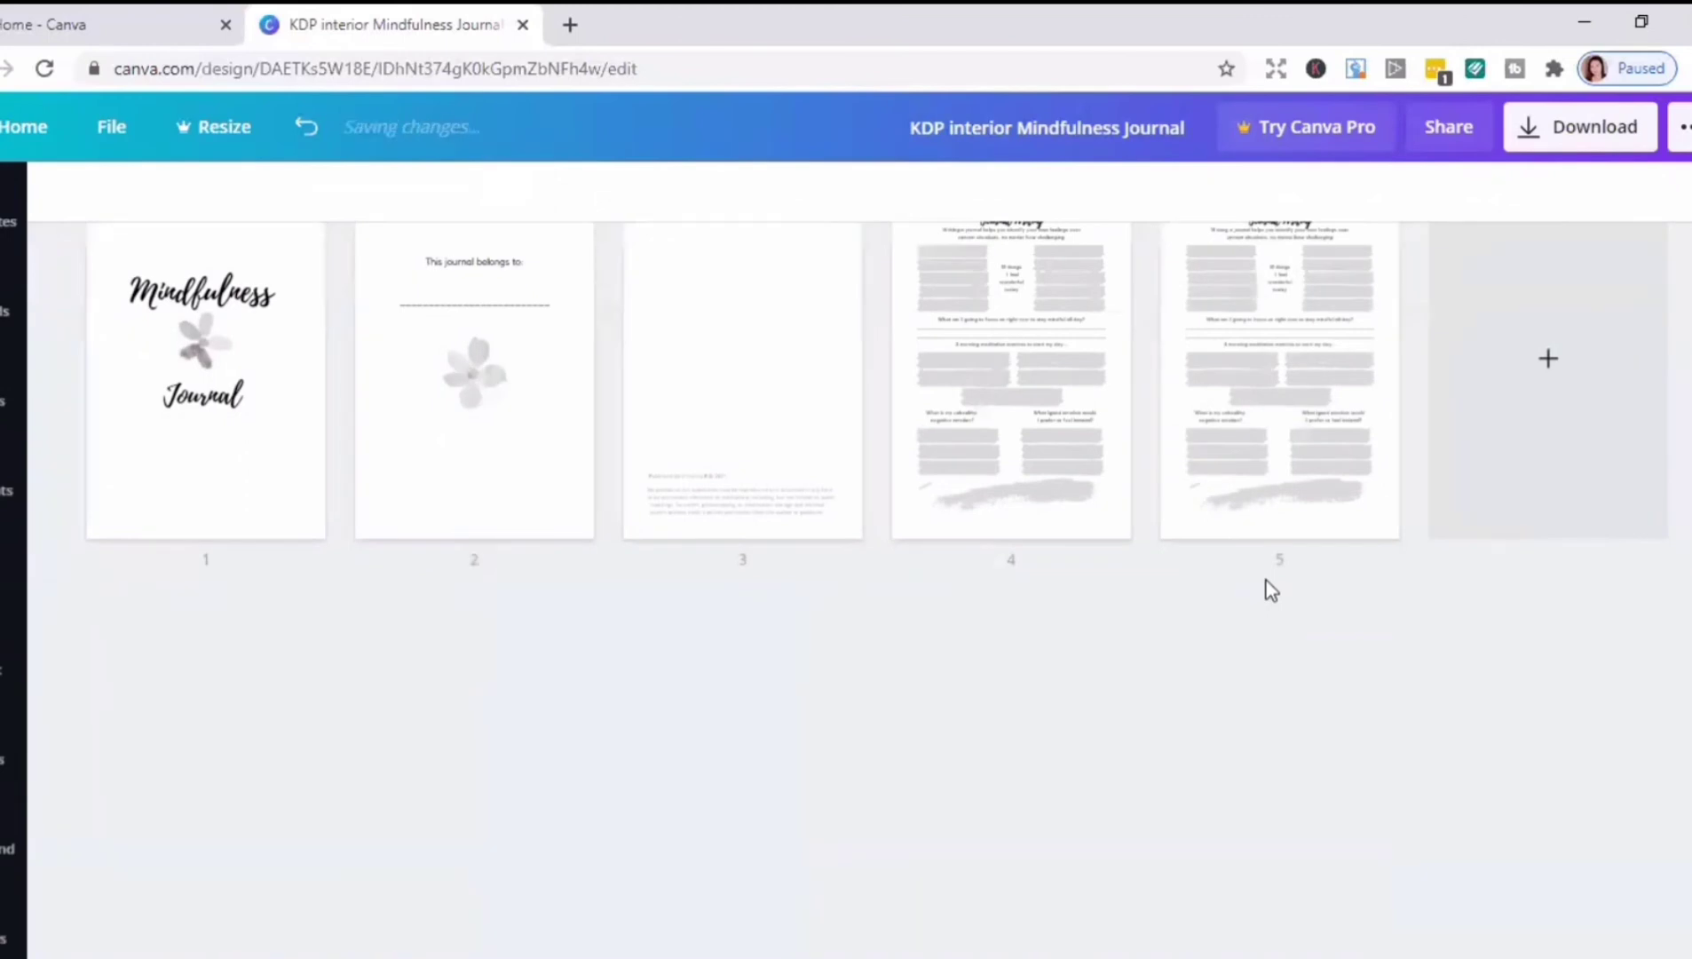
# Step: Select journal-writing pages 4 and 5 together and duplicate from page 5 to add another journal page
pyautogui.moveTo(1279, 505)
pyautogui.click(1082, 520)
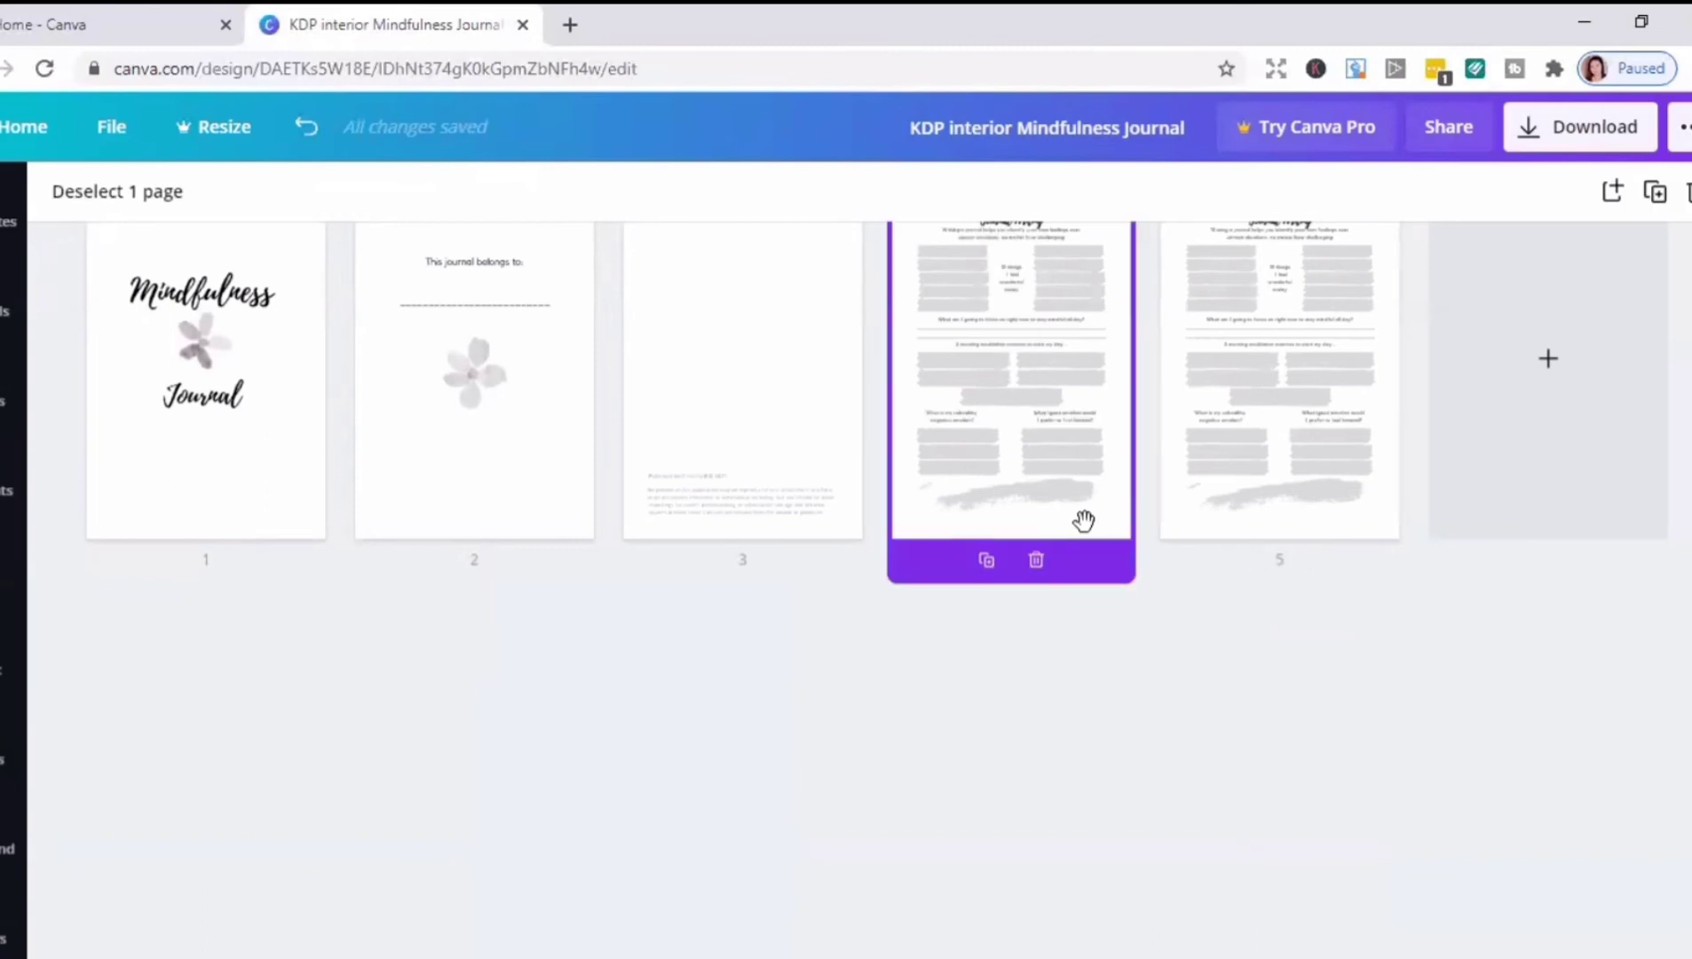
pyautogui.click(1278, 508)
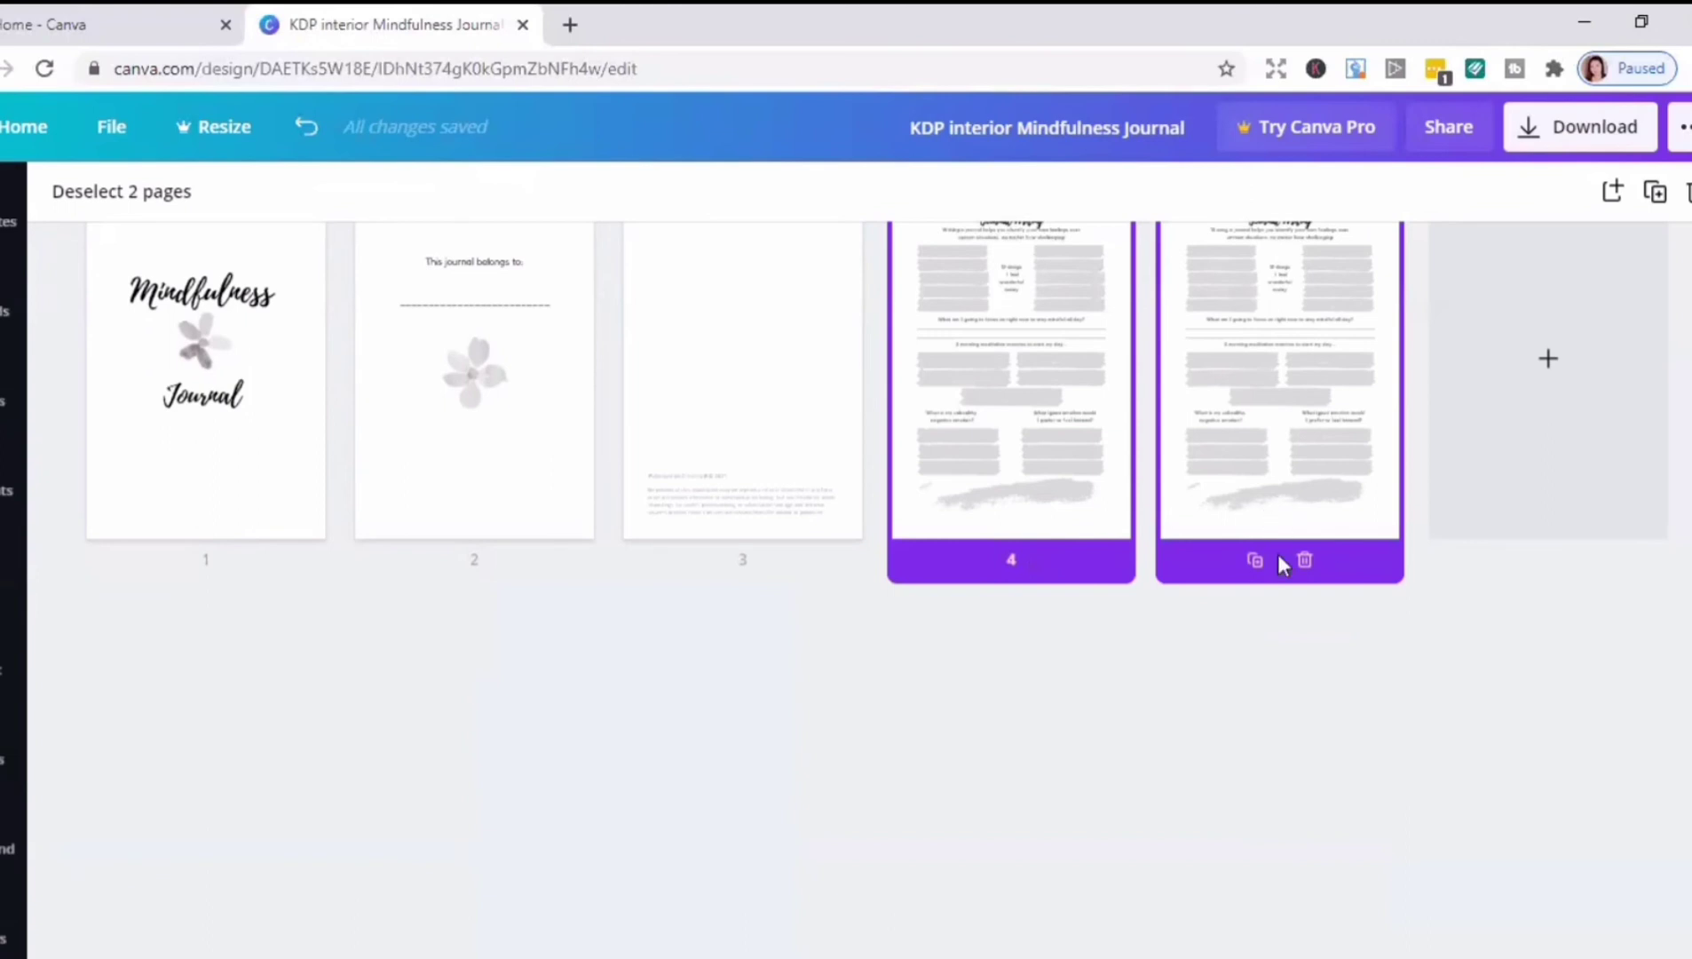
pyautogui.click(1255, 564)
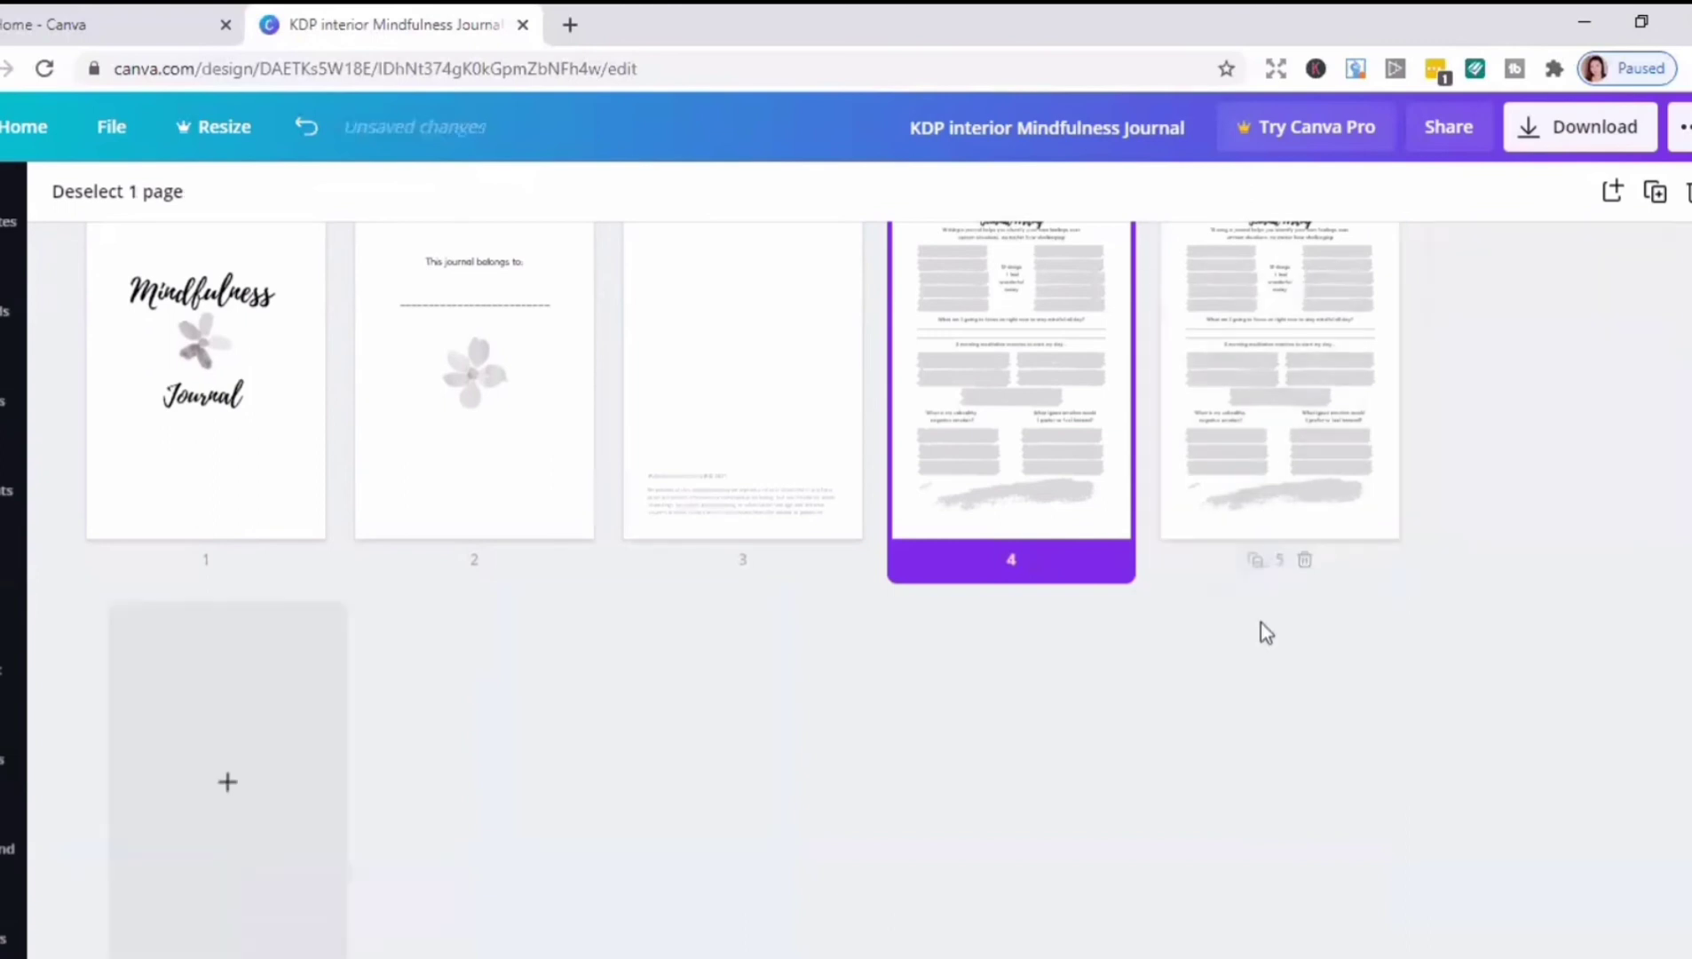
# Step: Extend the selection to journal-writing pages 4, 5 and 6 and duplicate from page 6
pyautogui.moveTo(1088, 522)
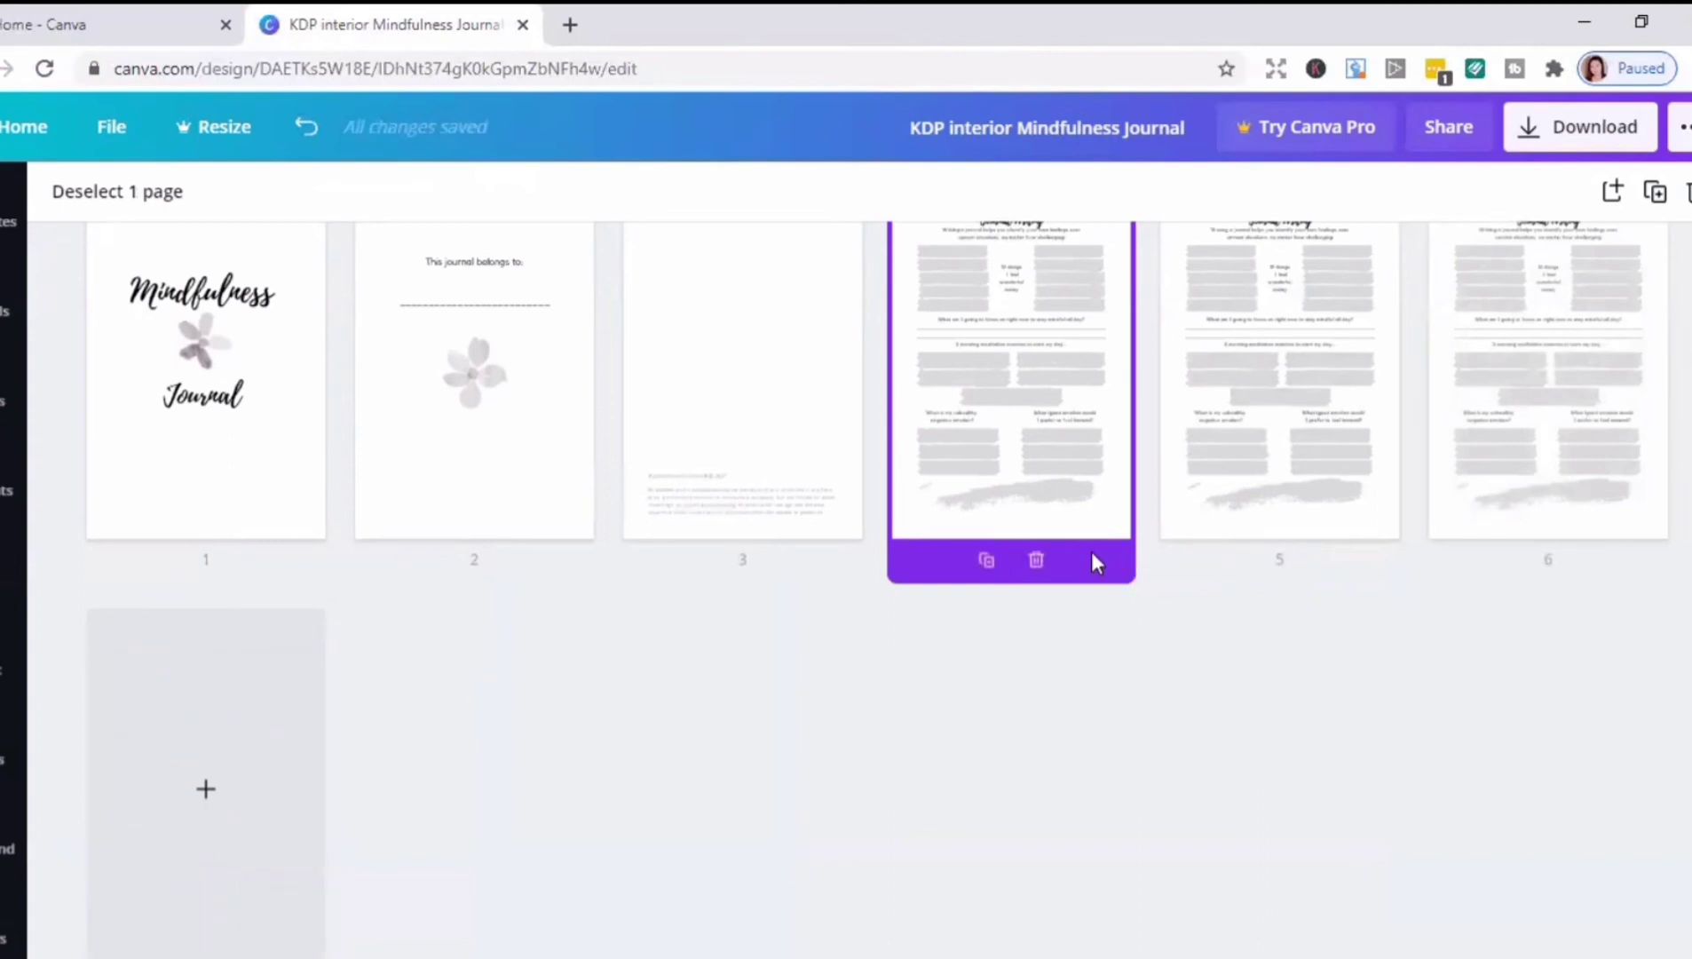
pyautogui.keyDown('shift'); pyautogui.click(1256, 479); pyautogui.keyUp('shift')
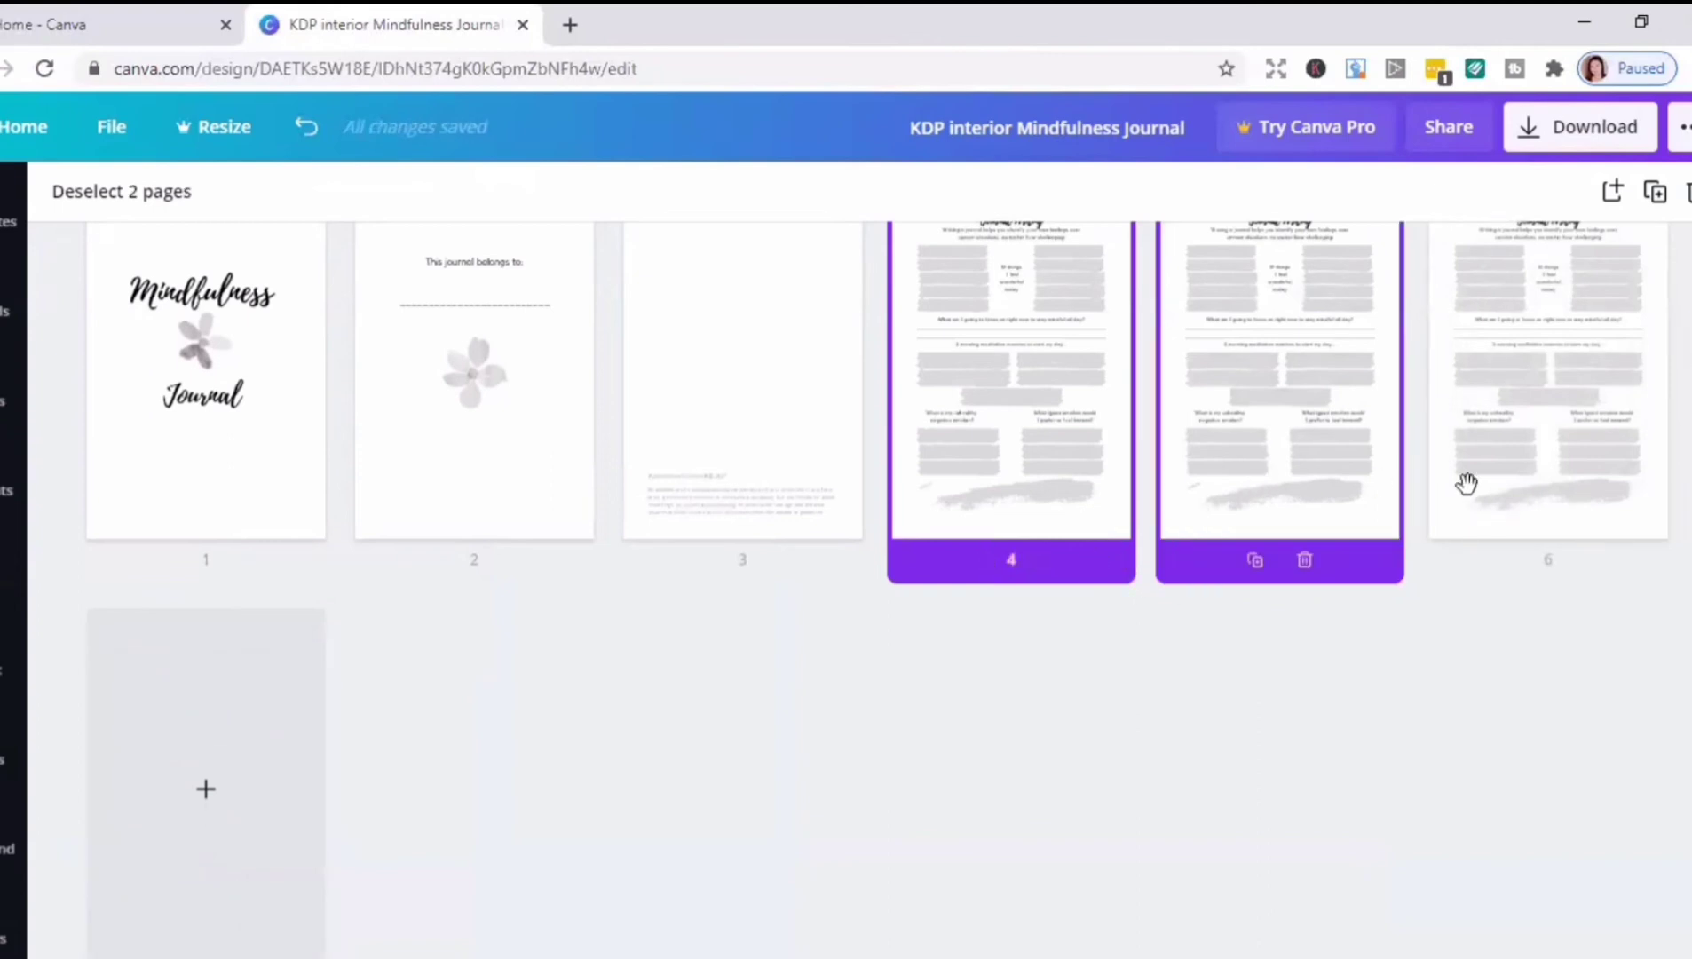
pyautogui.keyDown('shift'); pyautogui.click(1563, 506); pyautogui.keyUp('shift')
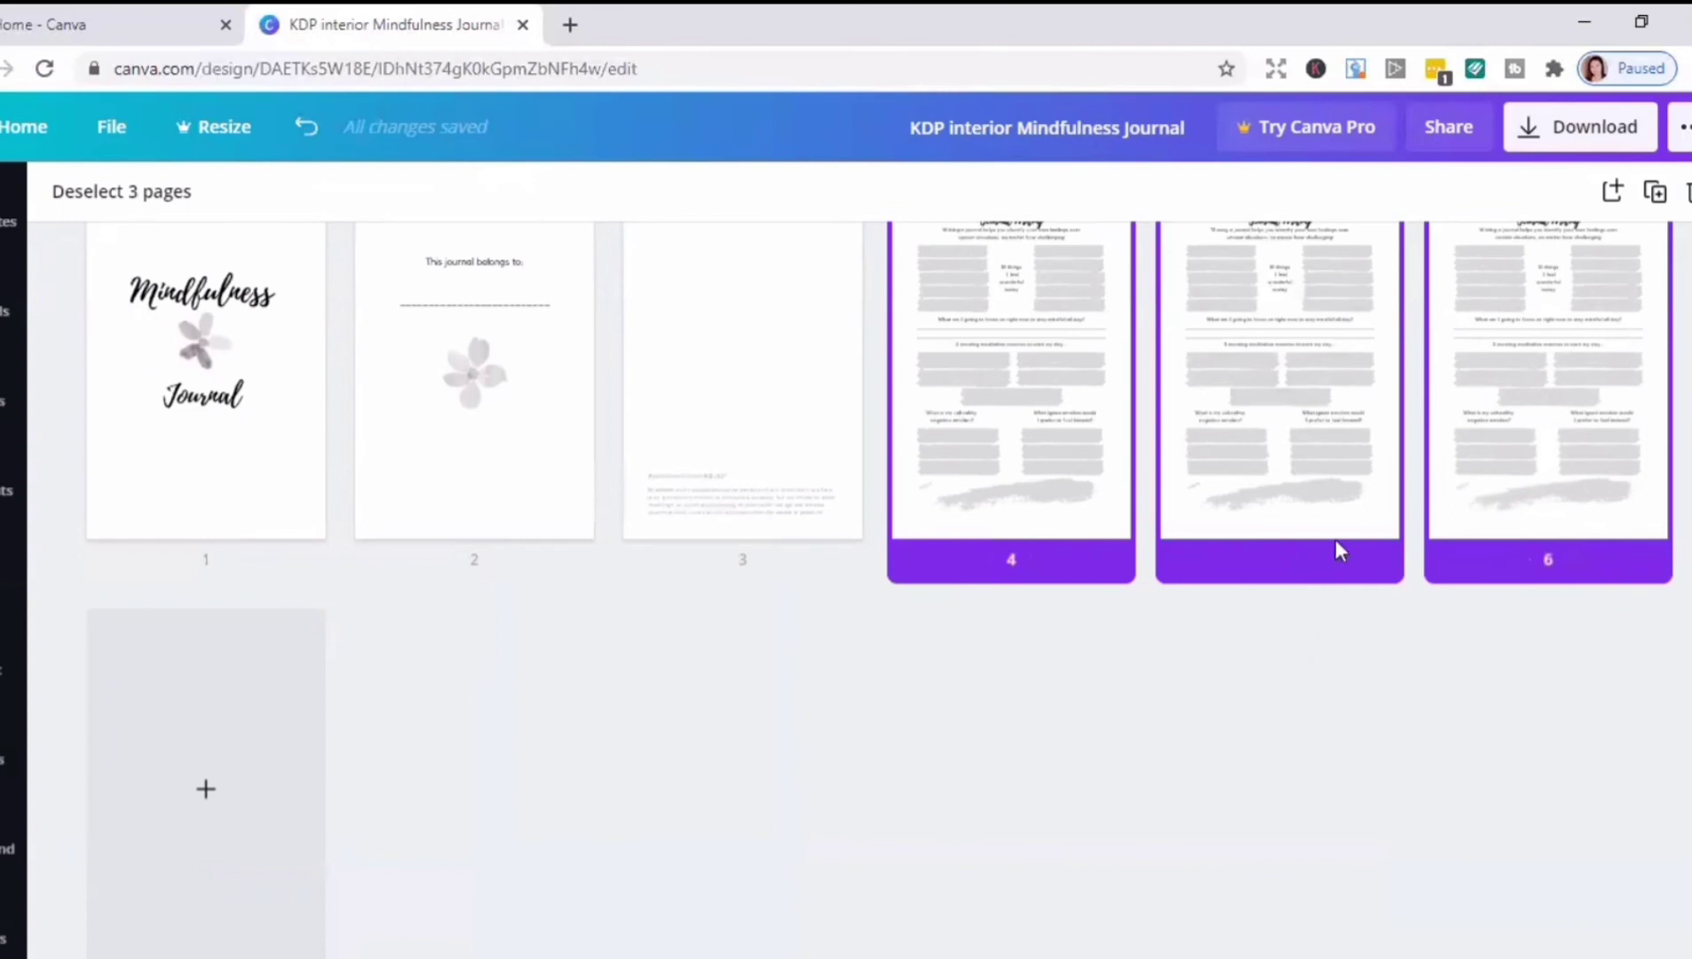
pyautogui.moveTo(1474, 574)
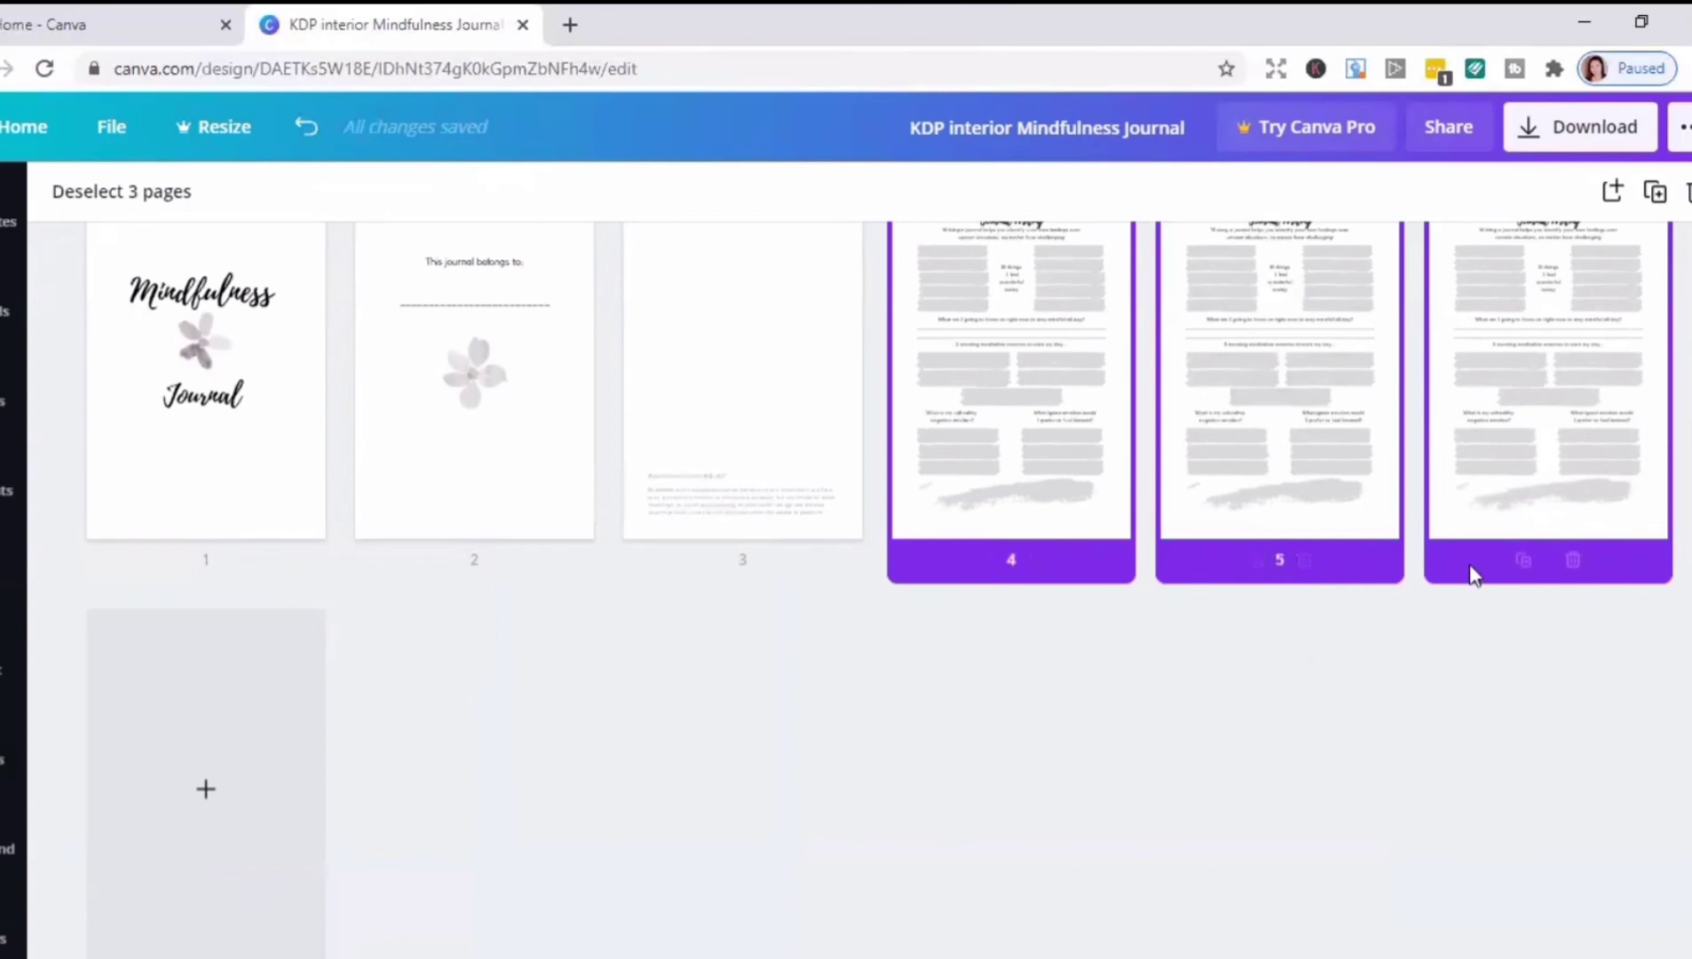
pyautogui.click(1521, 561)
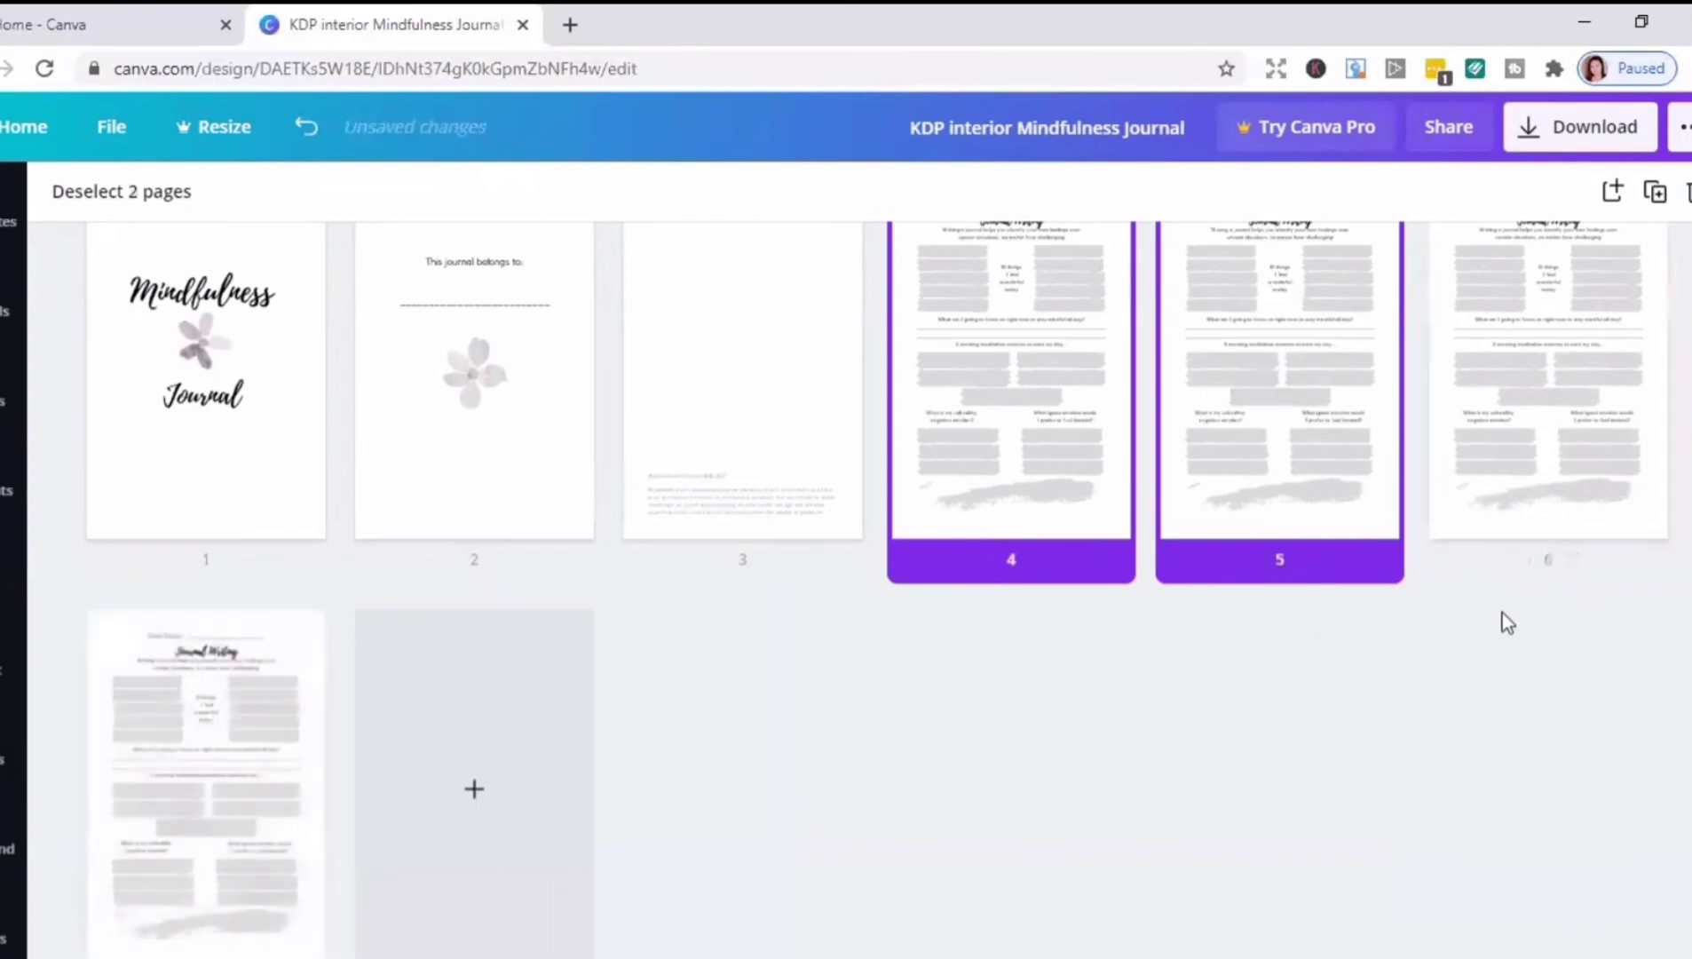
# Step: Select the four journal-writing pages, 4 through 7, and duplicate the selection
pyautogui.click(1544, 492)
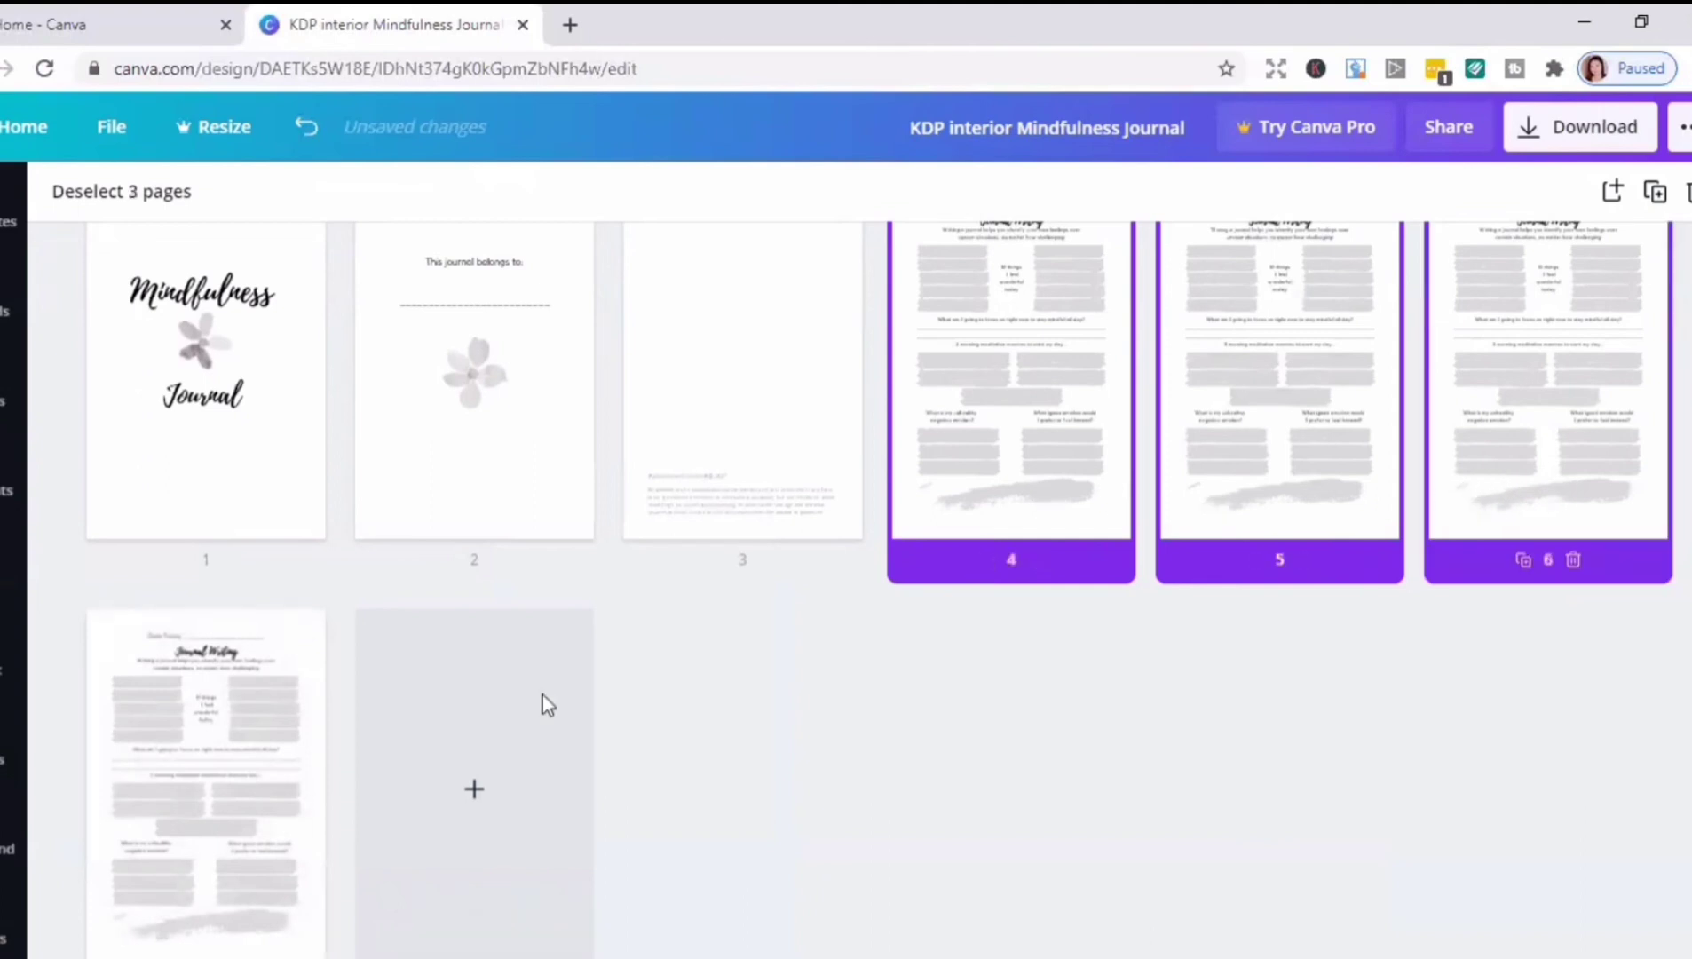
pyautogui.click(213, 762)
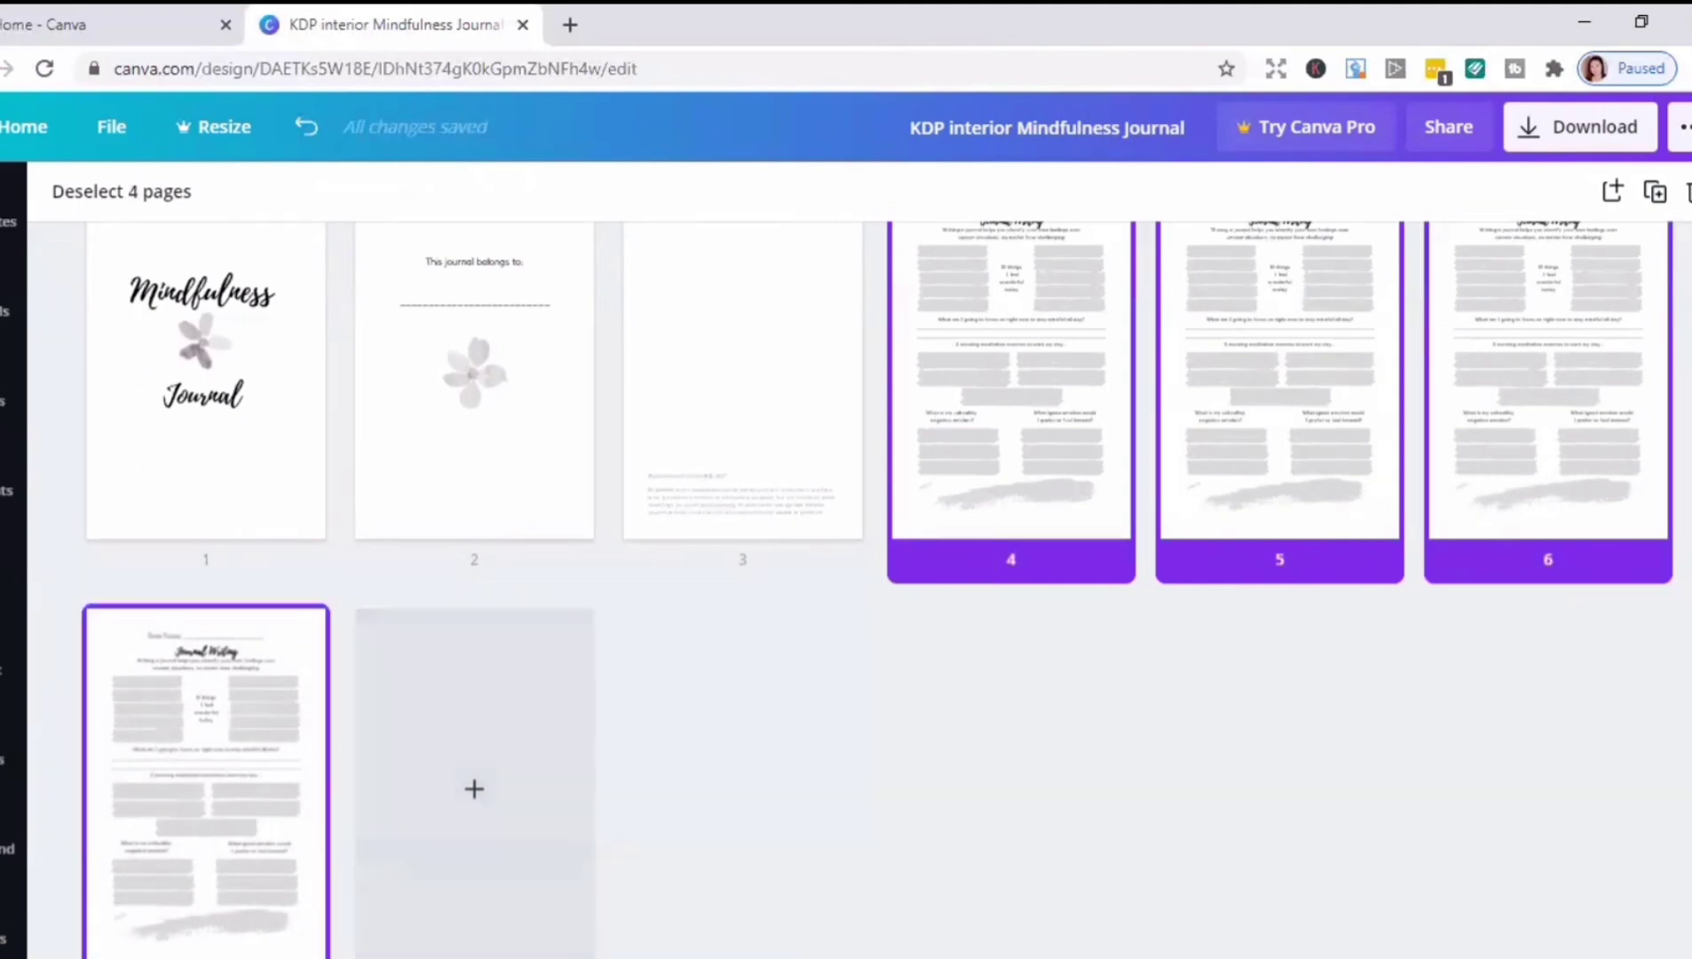
pyautogui.hotkey('ctrl', 'd')
pyautogui.scroll(-2, 267, 879)
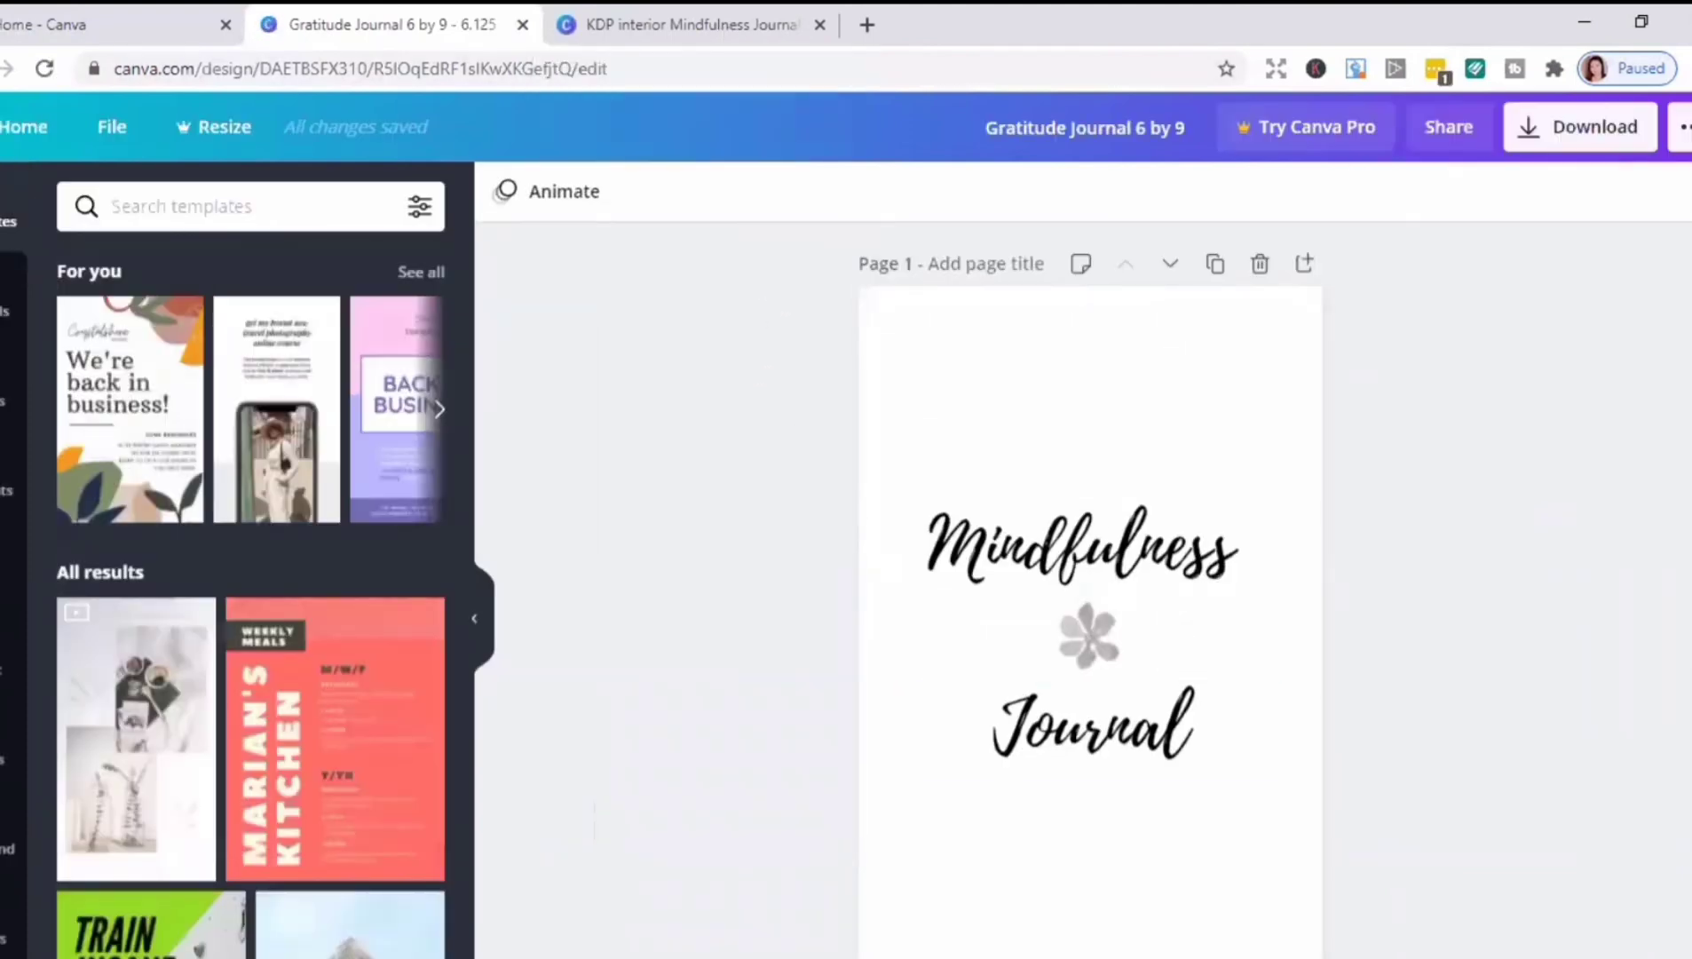
# Step: Show all pages as a grid overview and look through the duplicated journal-writing pages to the end of the book
pyautogui.hotkey('alt', '1')
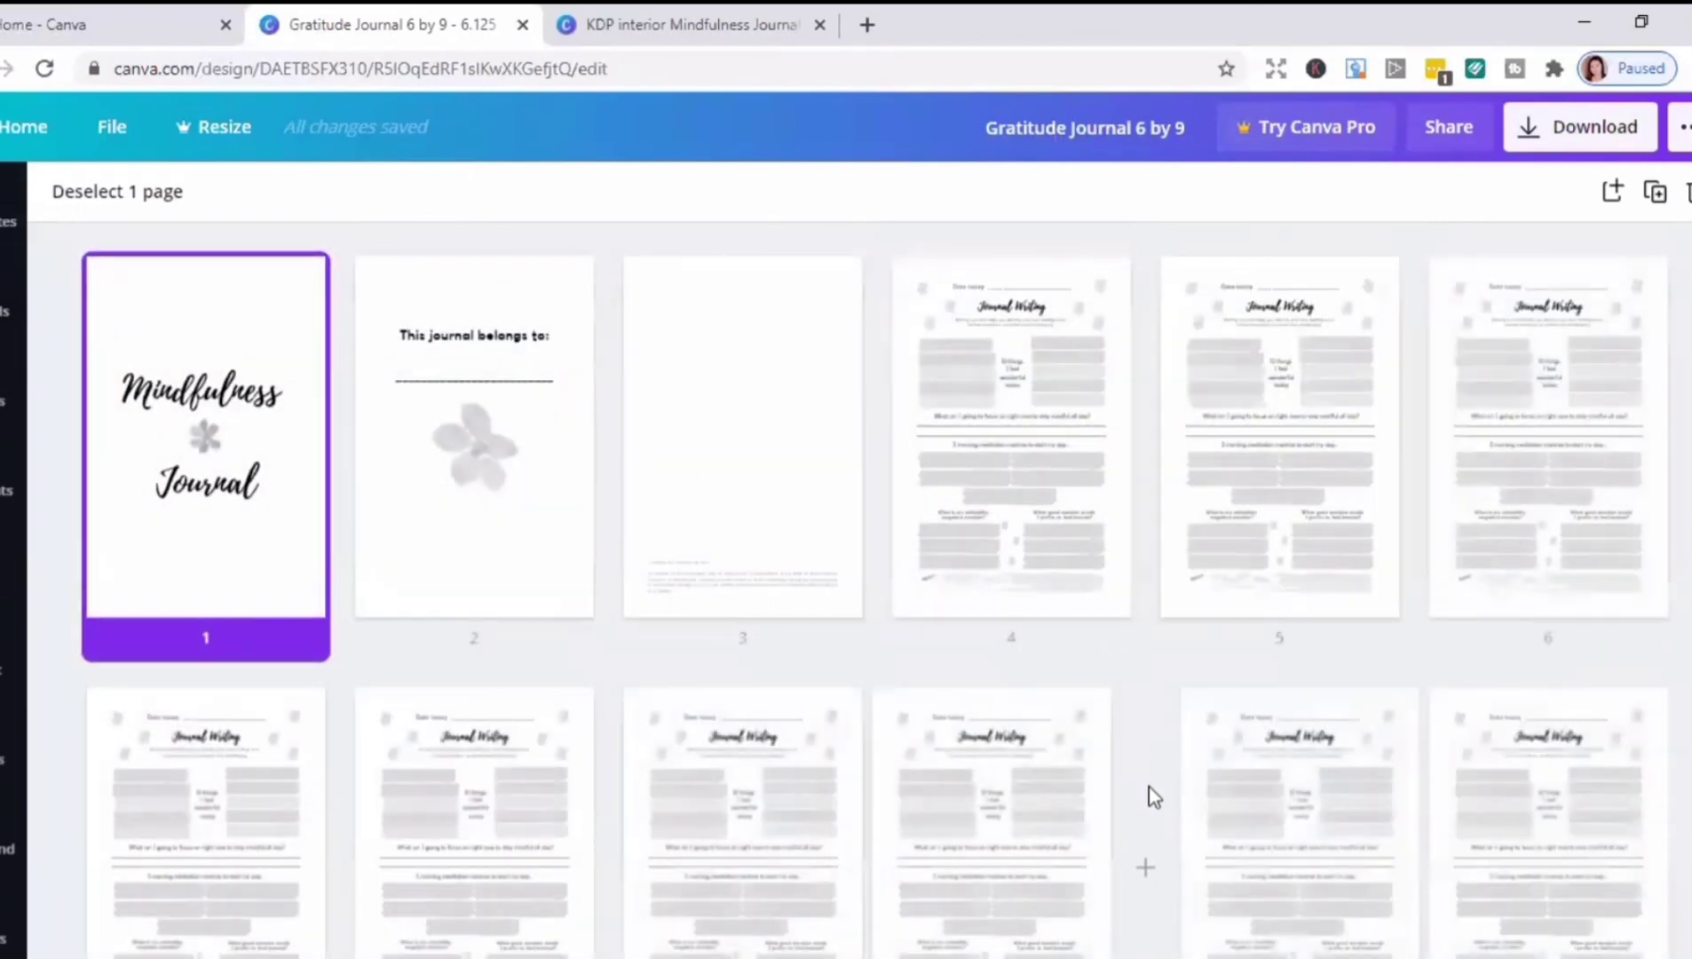
pyautogui.scroll(-7, 1148, 786)
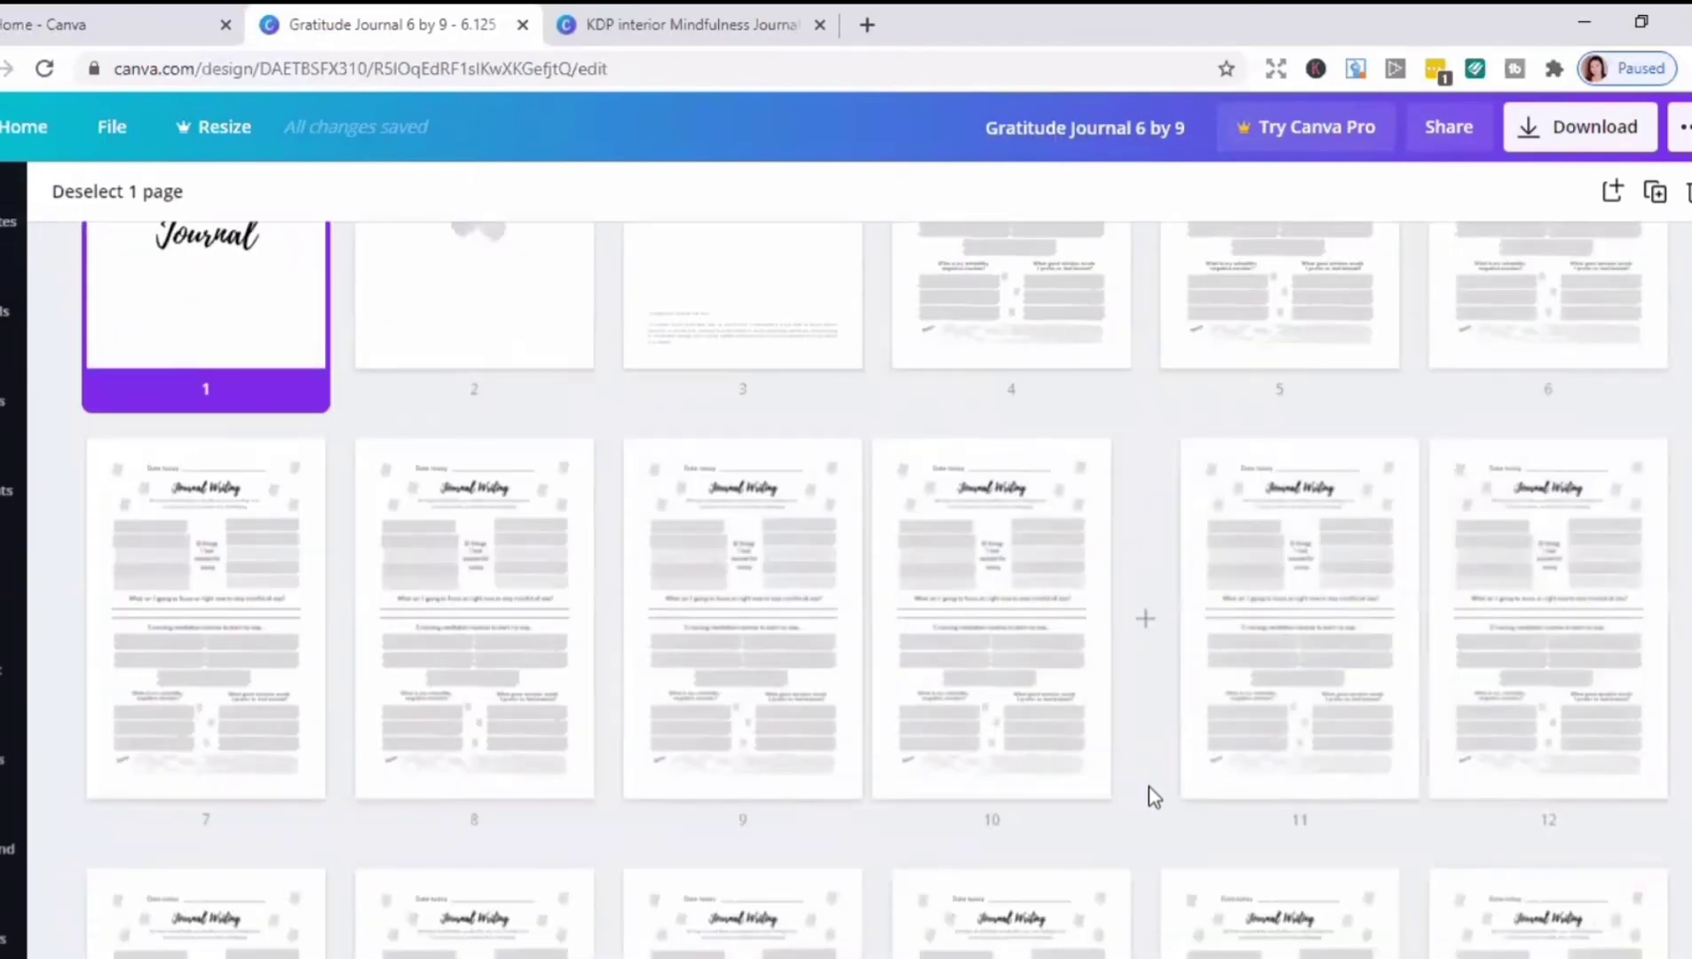
pyautogui.scroll(-6, 1148, 786)
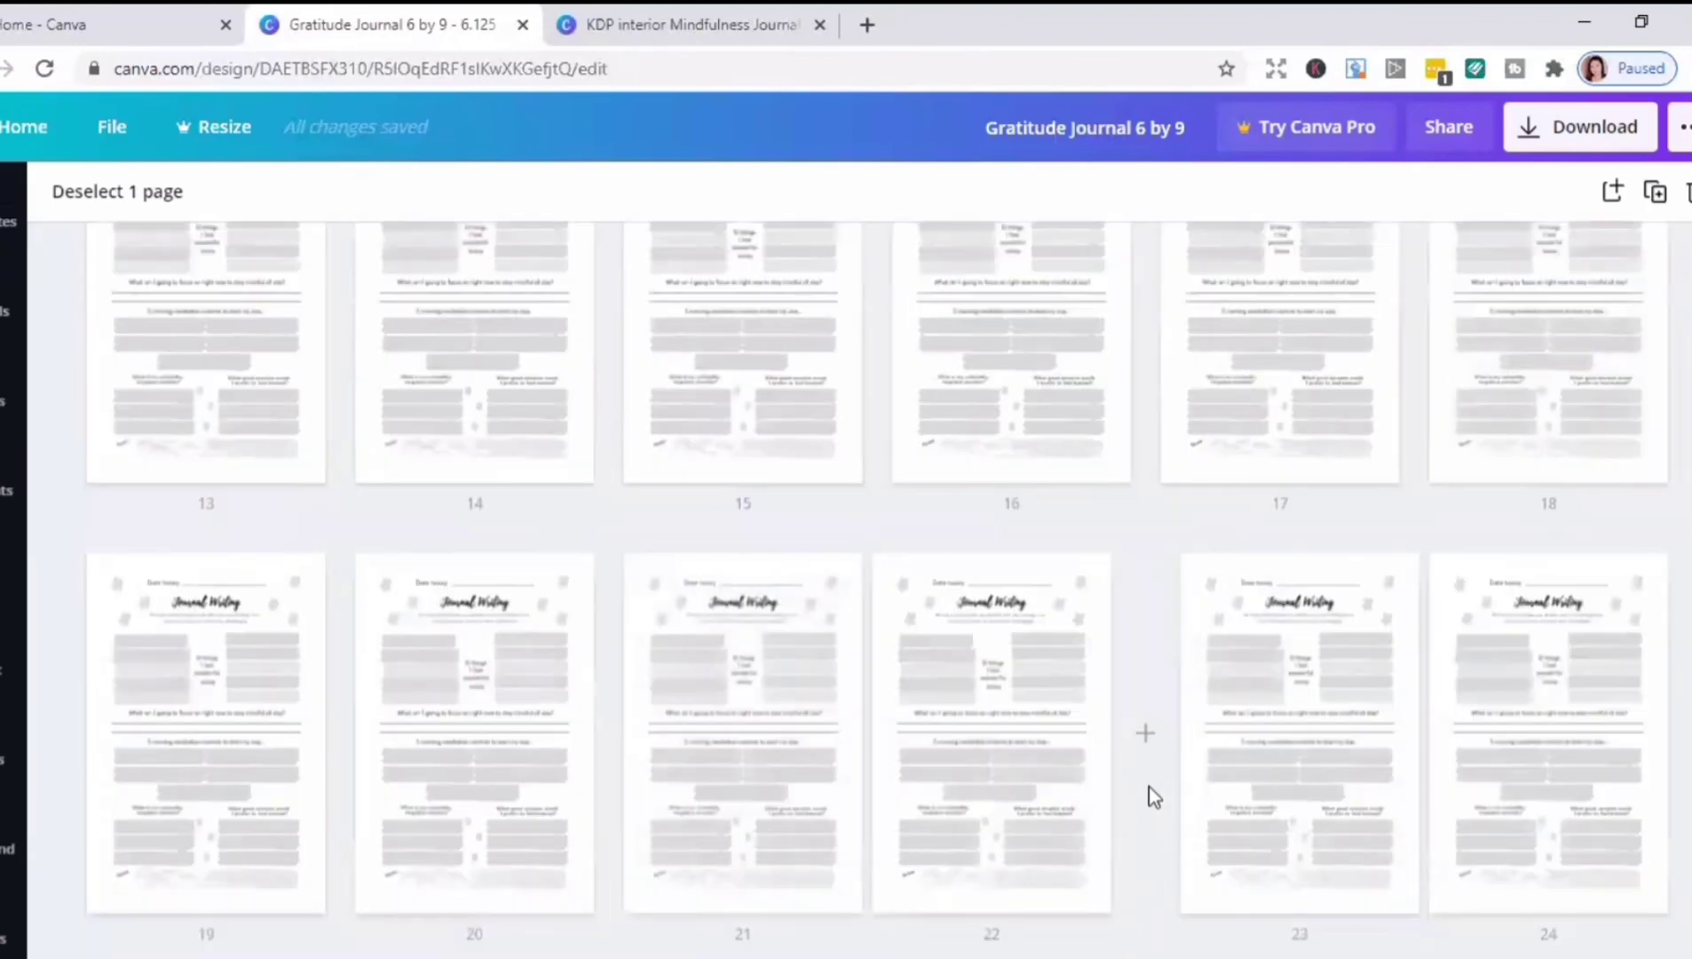
pyautogui.scroll(-8, 1149, 786)
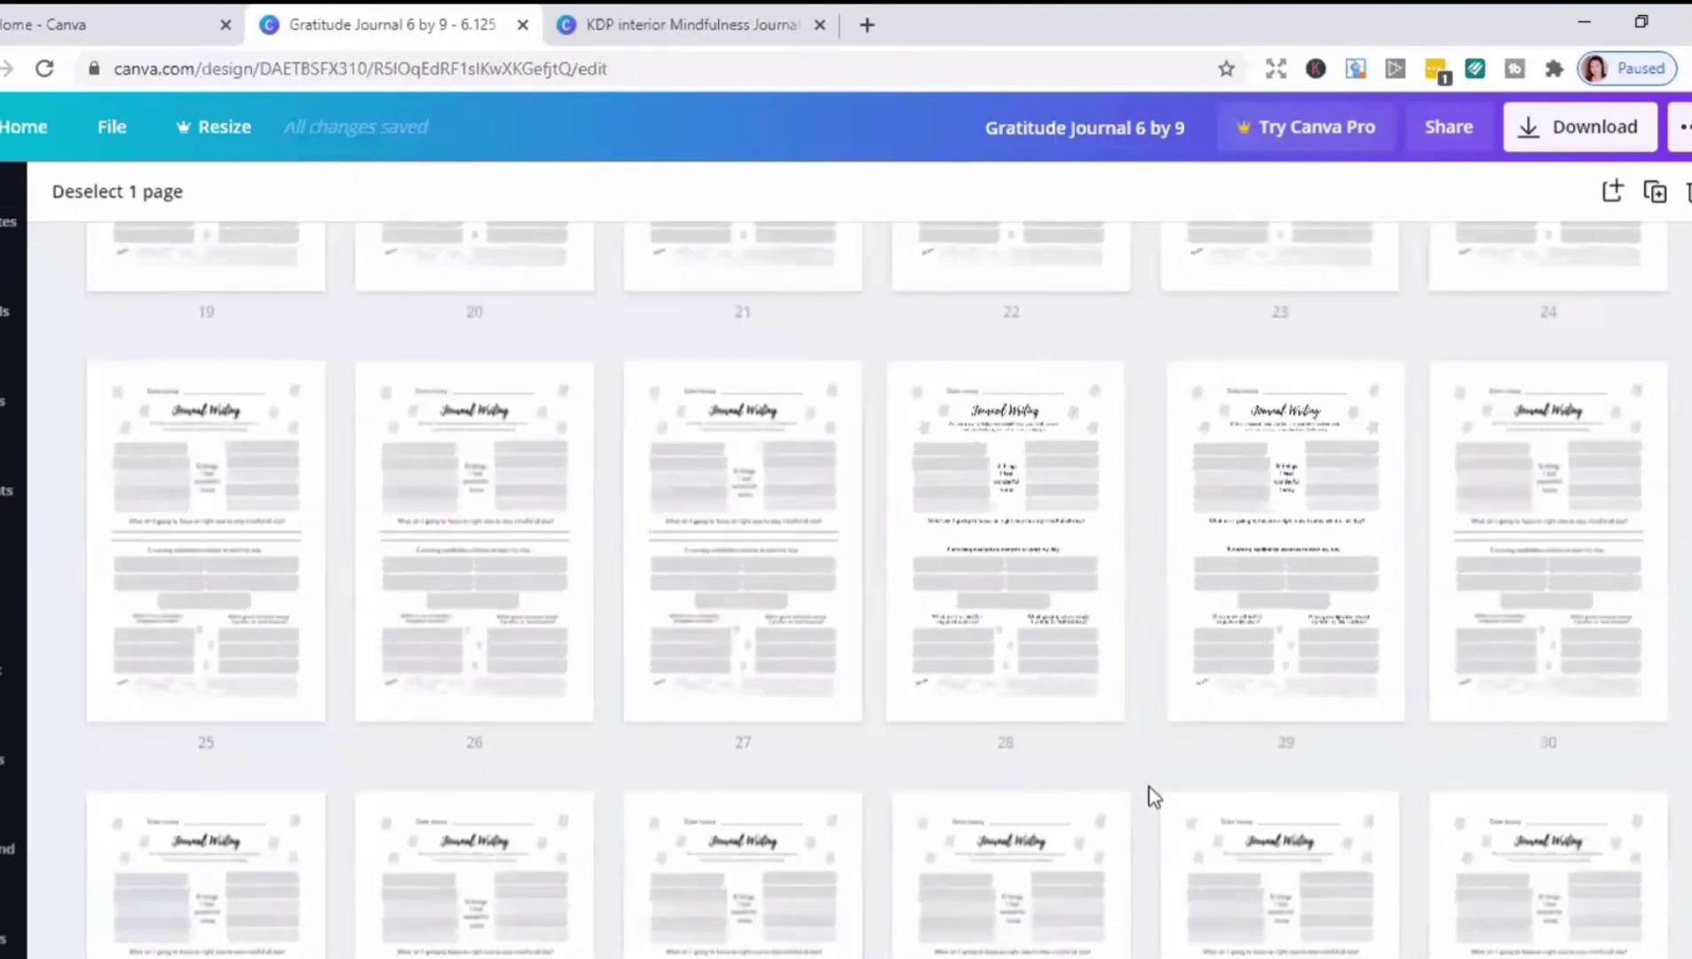
pyautogui.scroll(-18, 1148, 786)
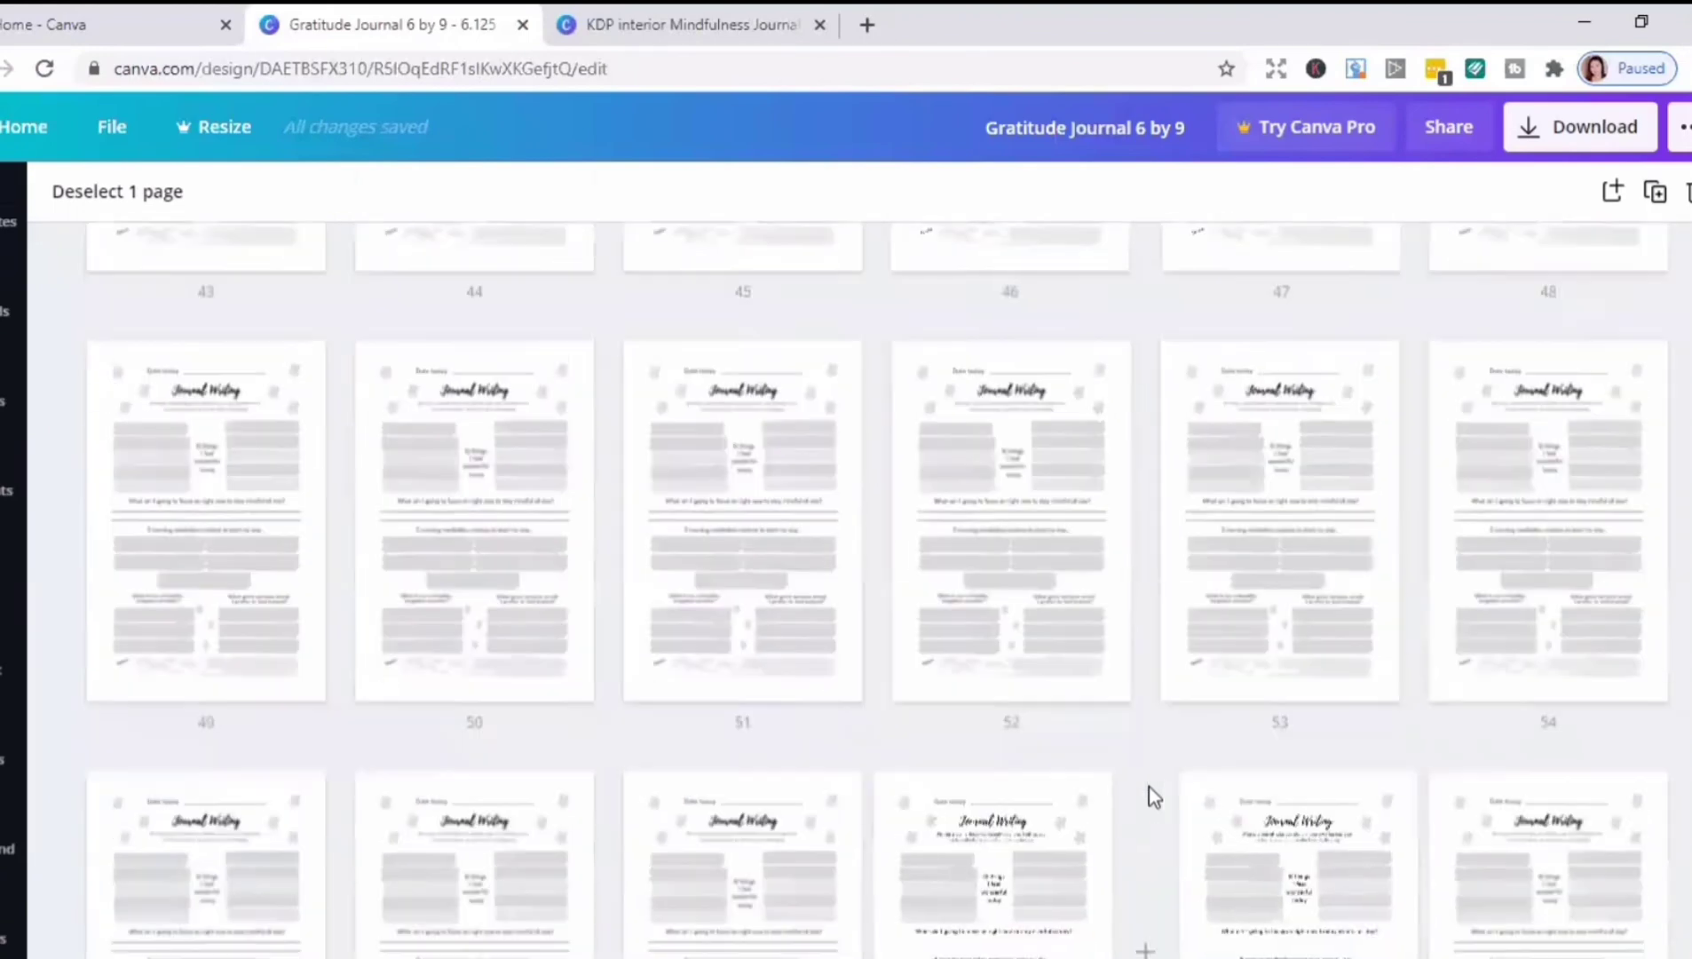
pyautogui.scroll(-18, 1147, 788)
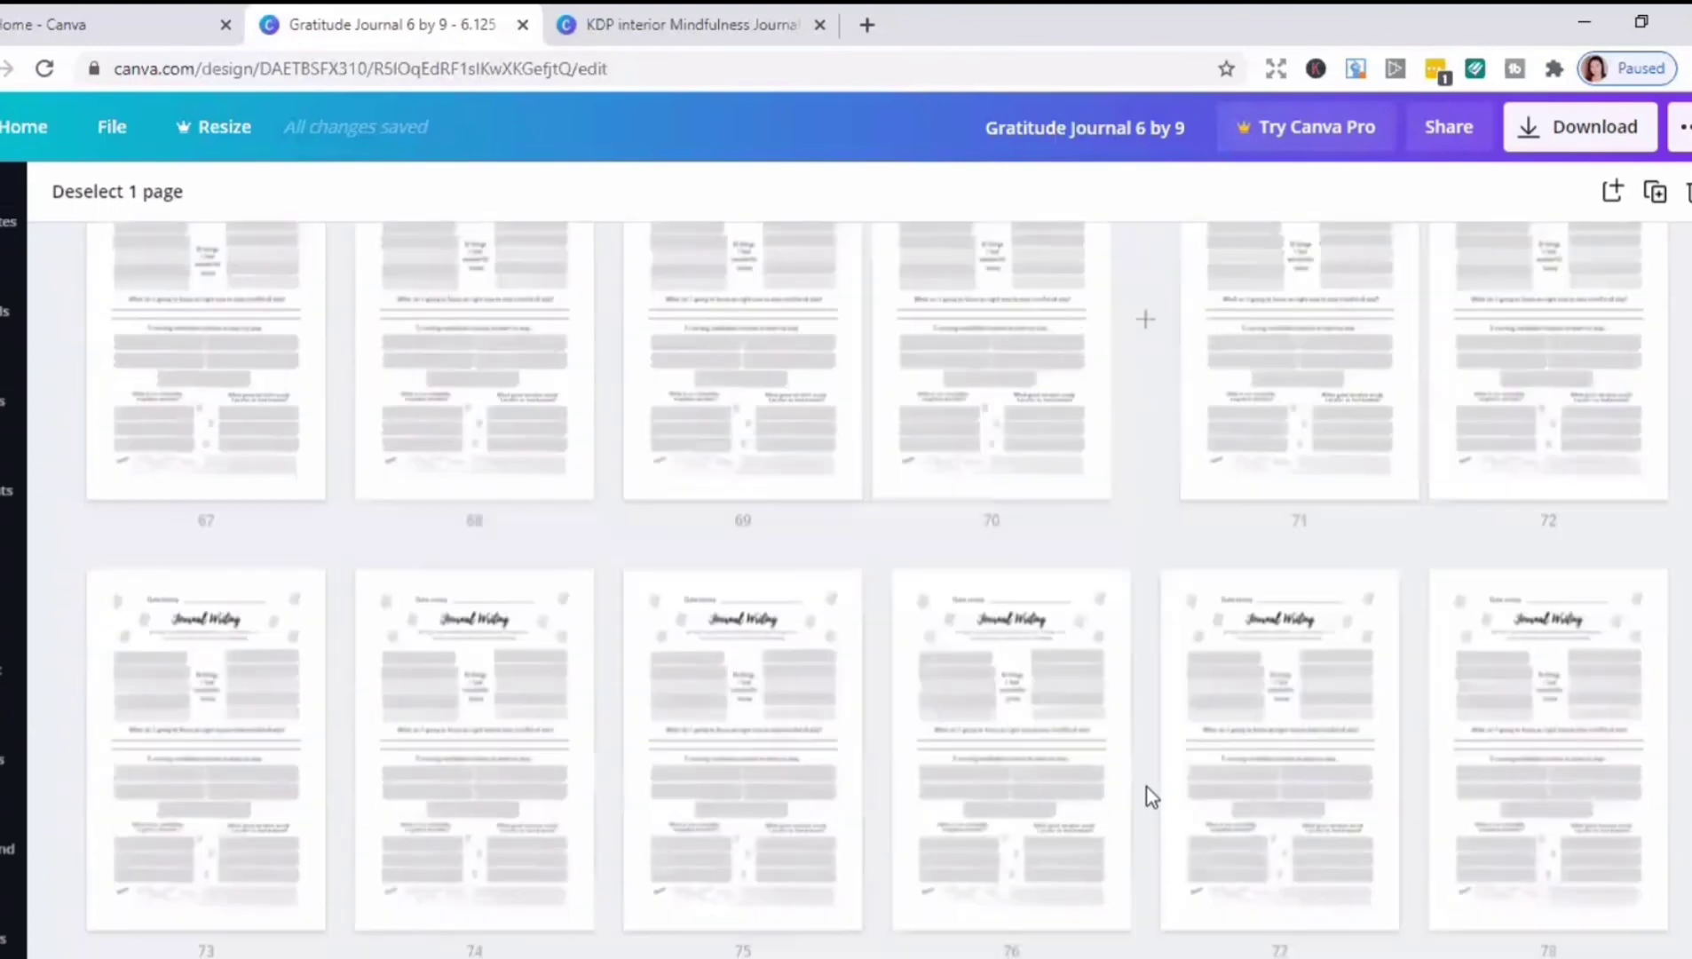
pyautogui.scroll(-8, 1148, 787)
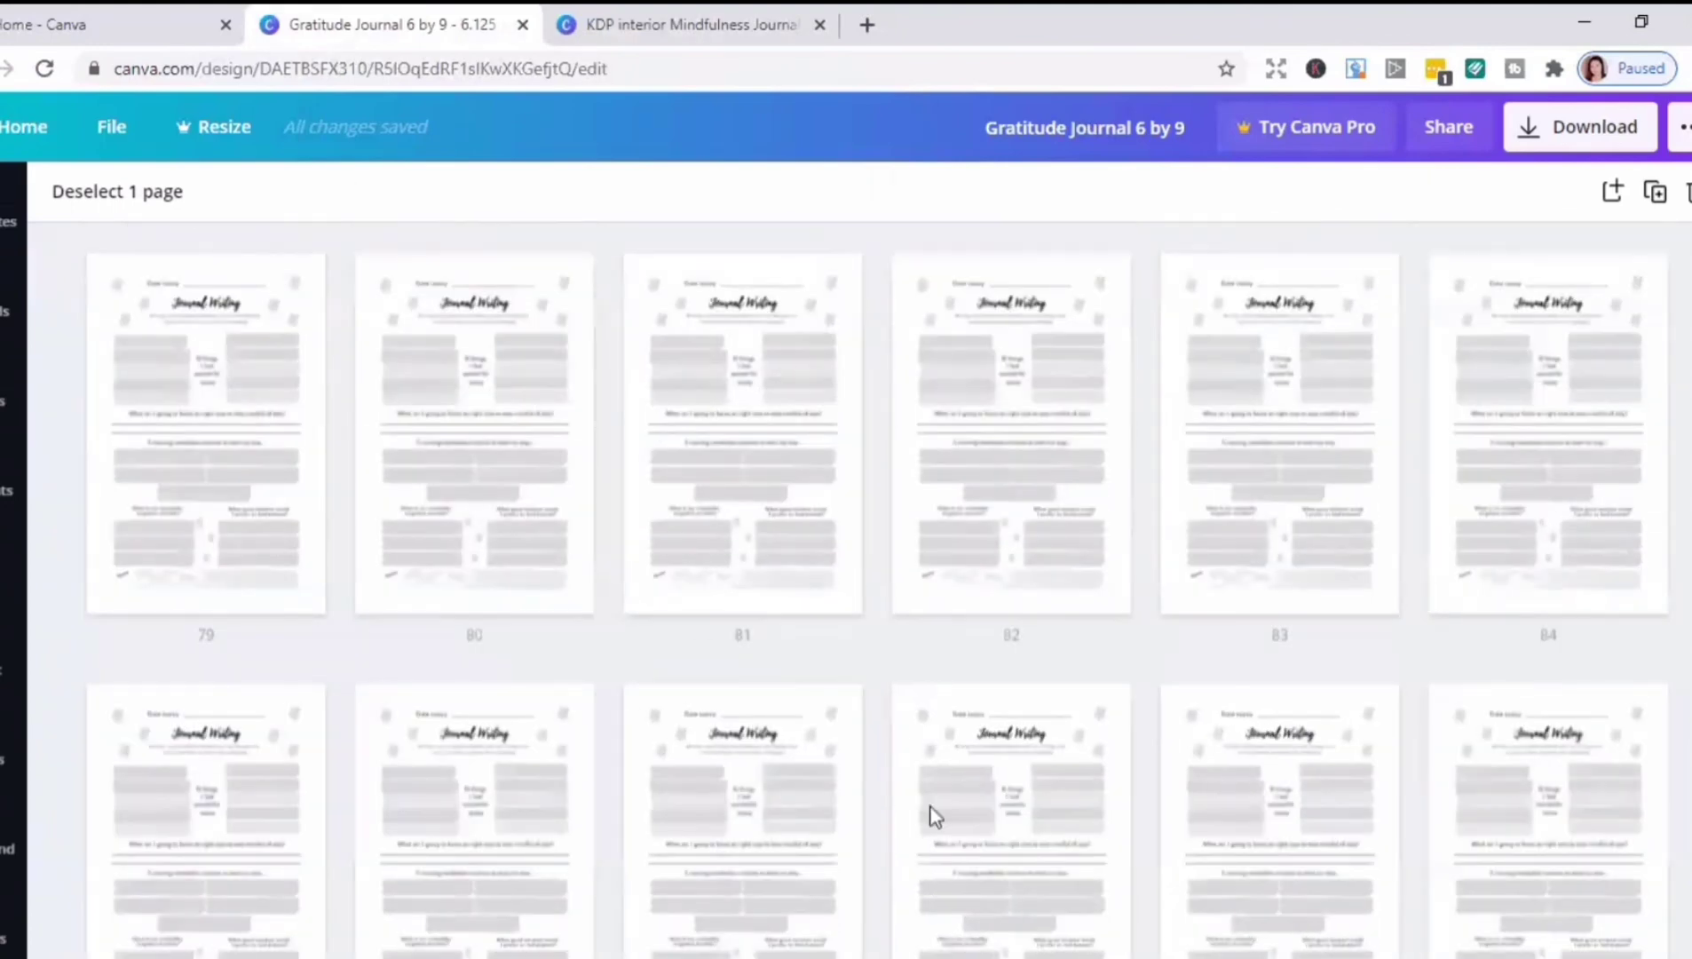
pyautogui.scroll(-8, 900, 765)
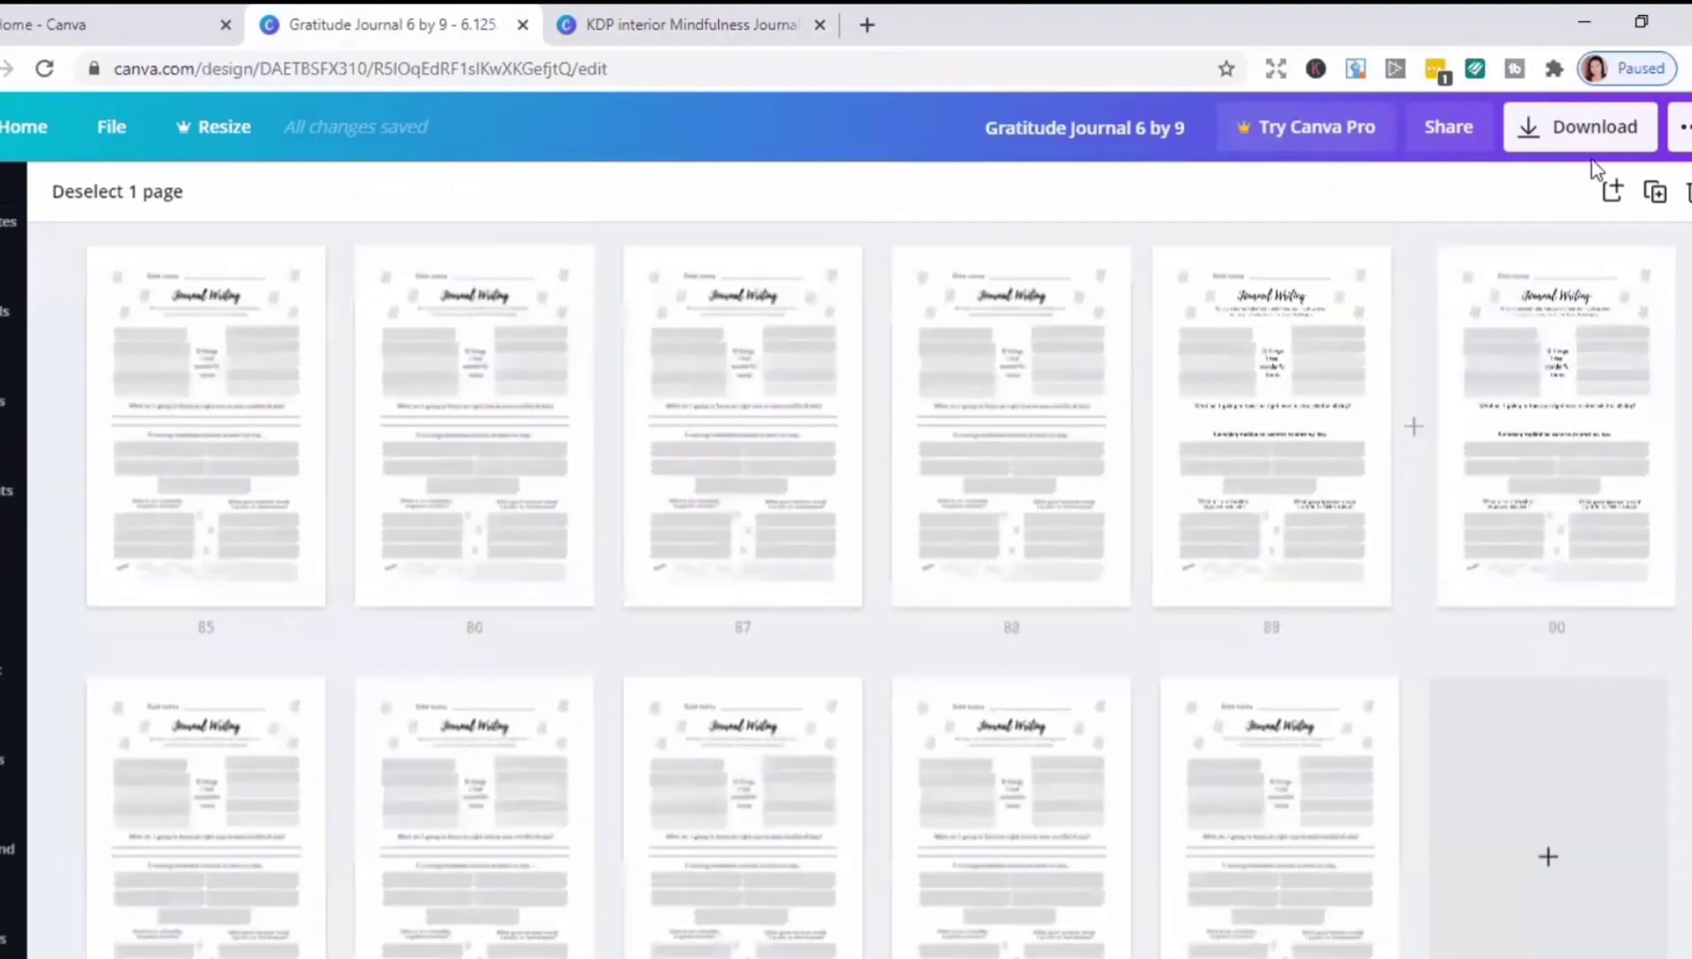
# Step: Download all pages as PDF Print and save the file as Gratitude Journal 6 by 9 (1) in the KDP Tutorials Video folder
pyautogui.click(1585, 131)
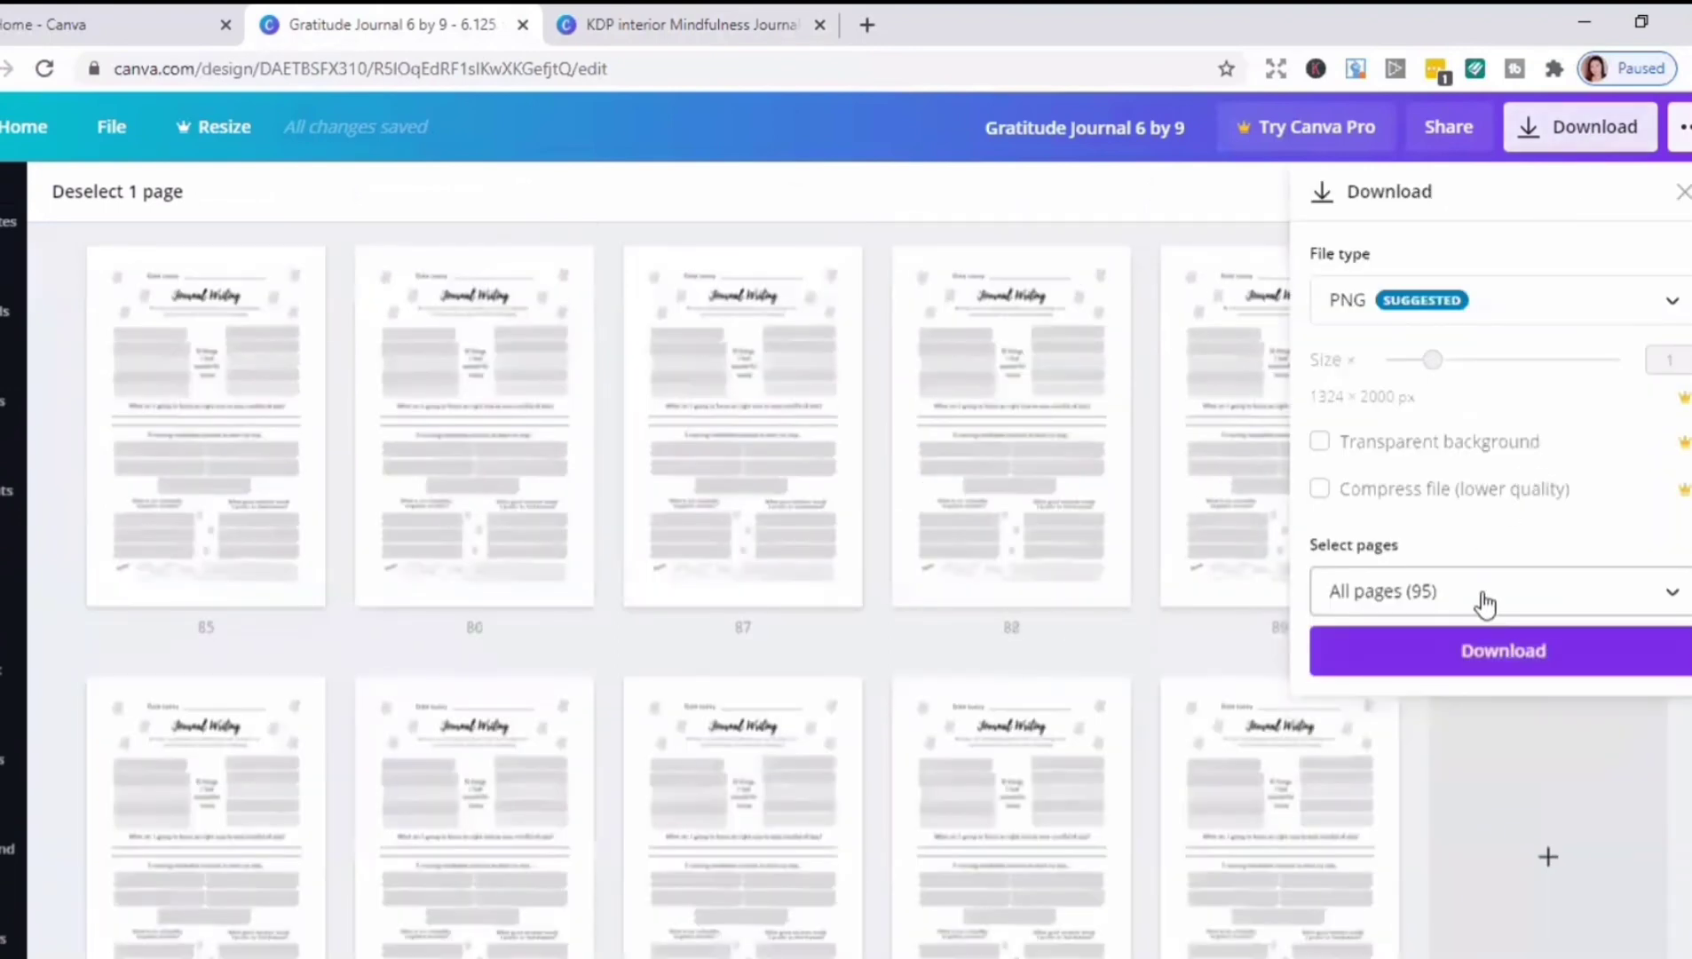
pyautogui.click(1520, 313)
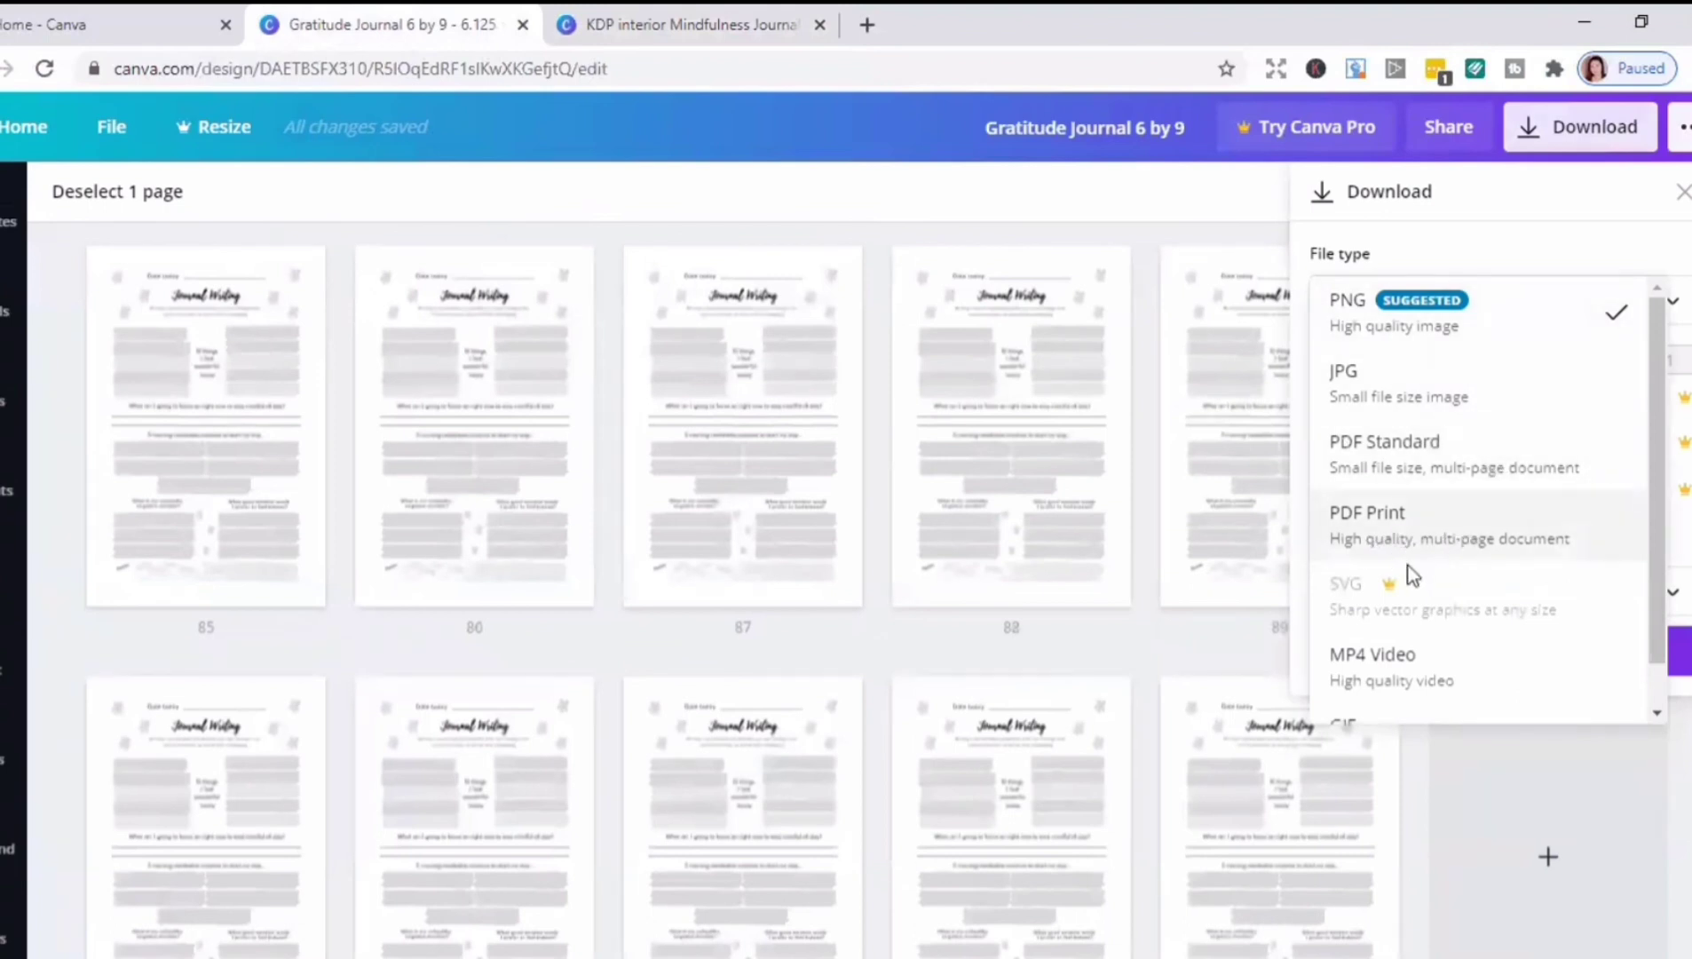
pyautogui.click(1402, 552)
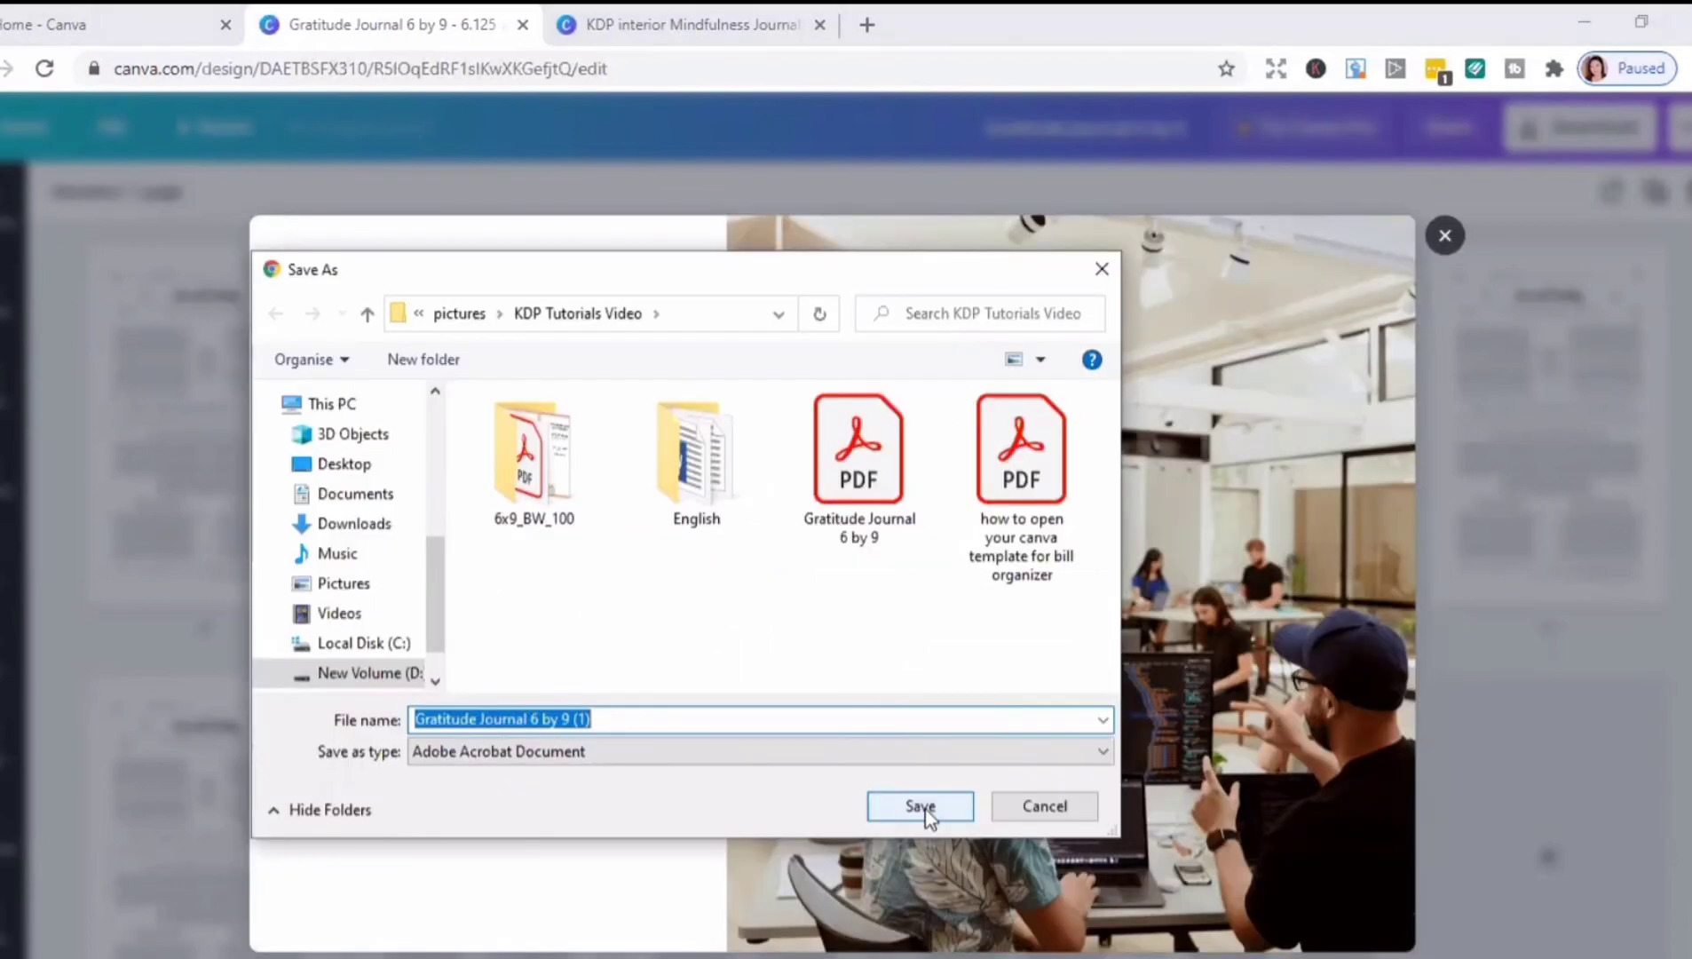
pyautogui.click(921, 806)
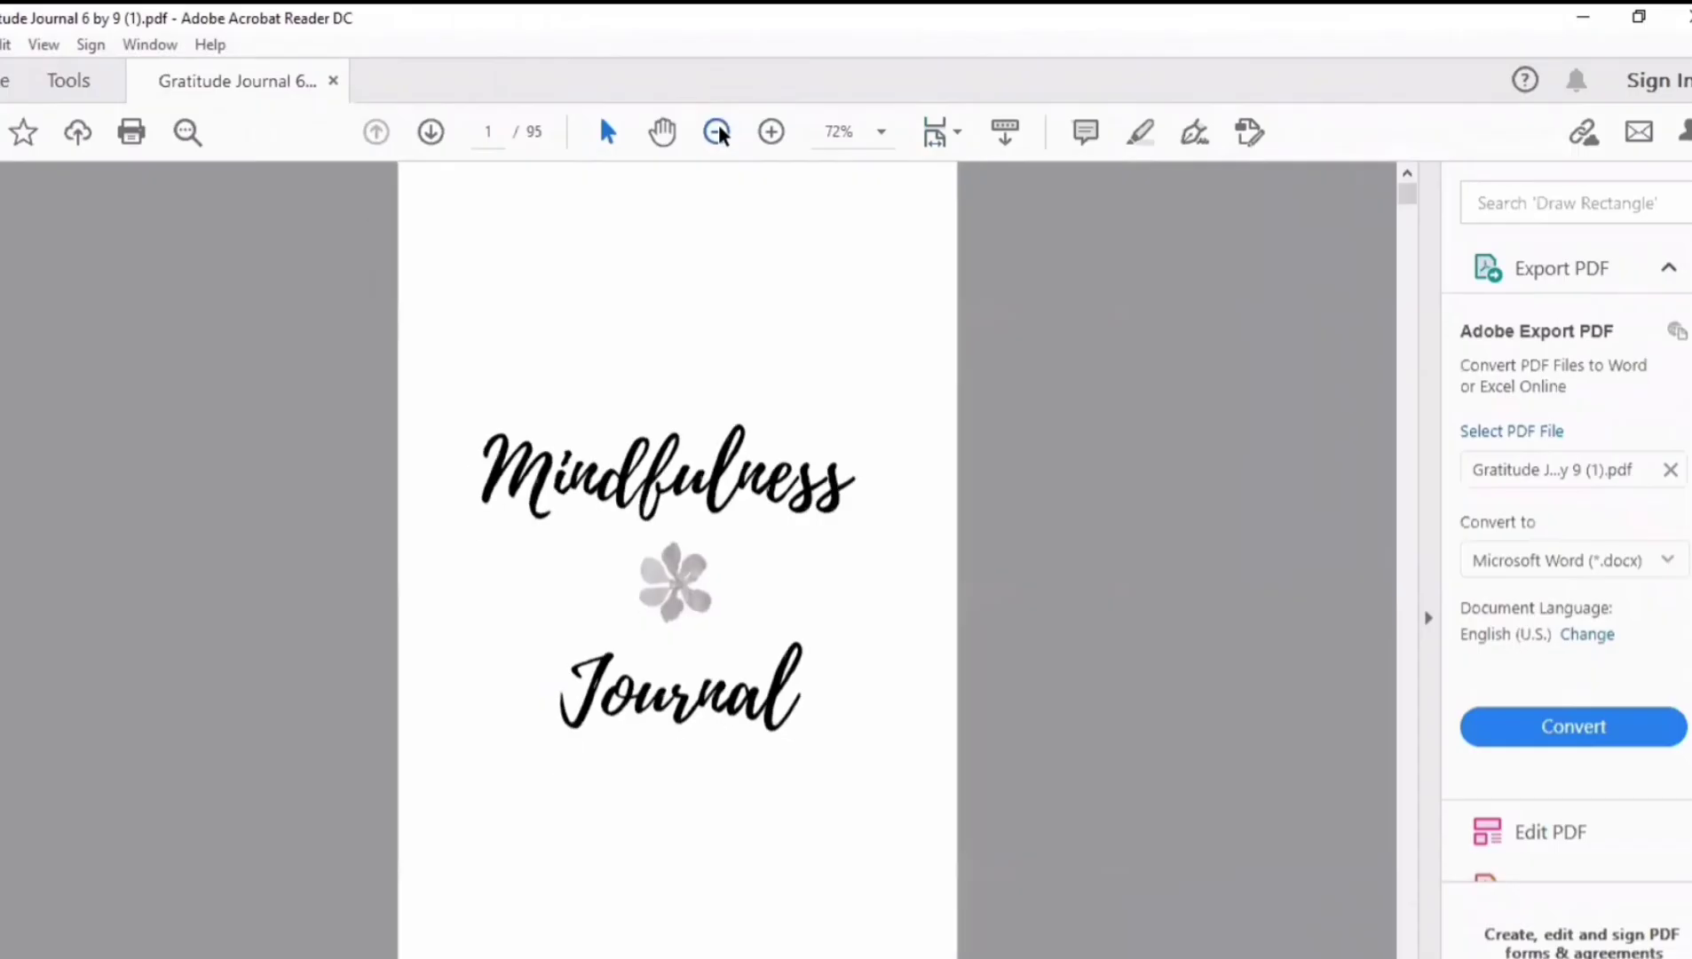
# Step: Review the exported journal PDF in Adobe Acrobat Reader, examining the front pages and the journal-writing pages, and return to page 1
pyautogui.click(716, 133)
pyautogui.click(716, 132)
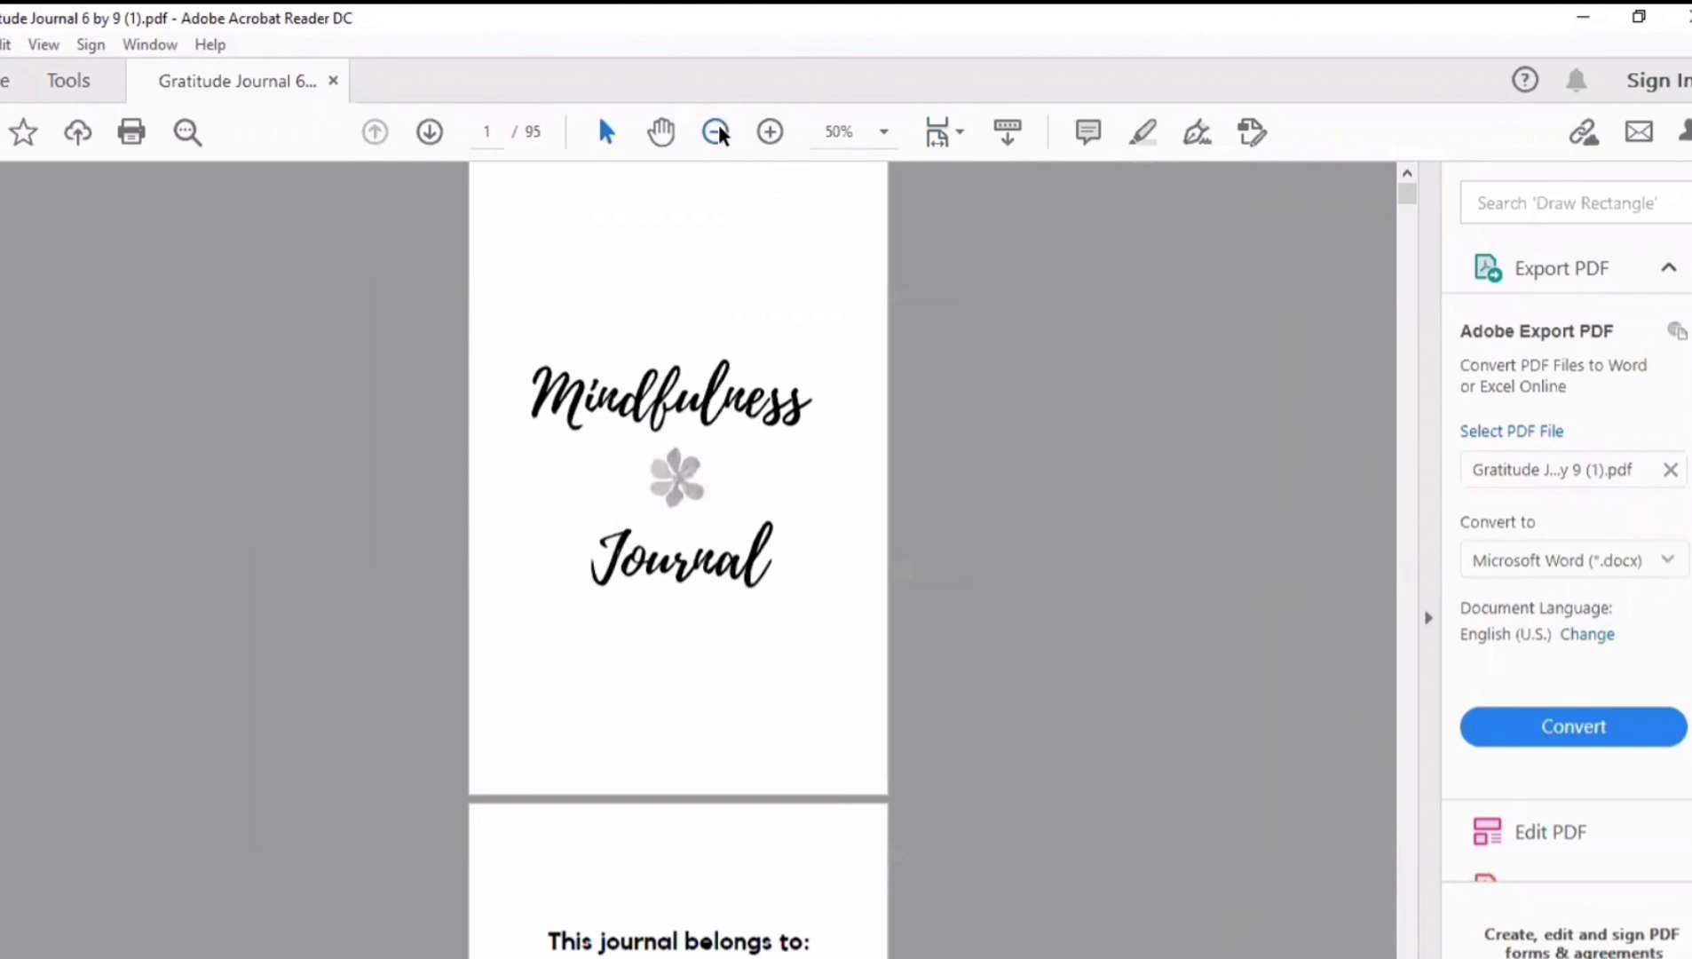
pyautogui.click(716, 132)
pyautogui.scroll(-10, 896, 557)
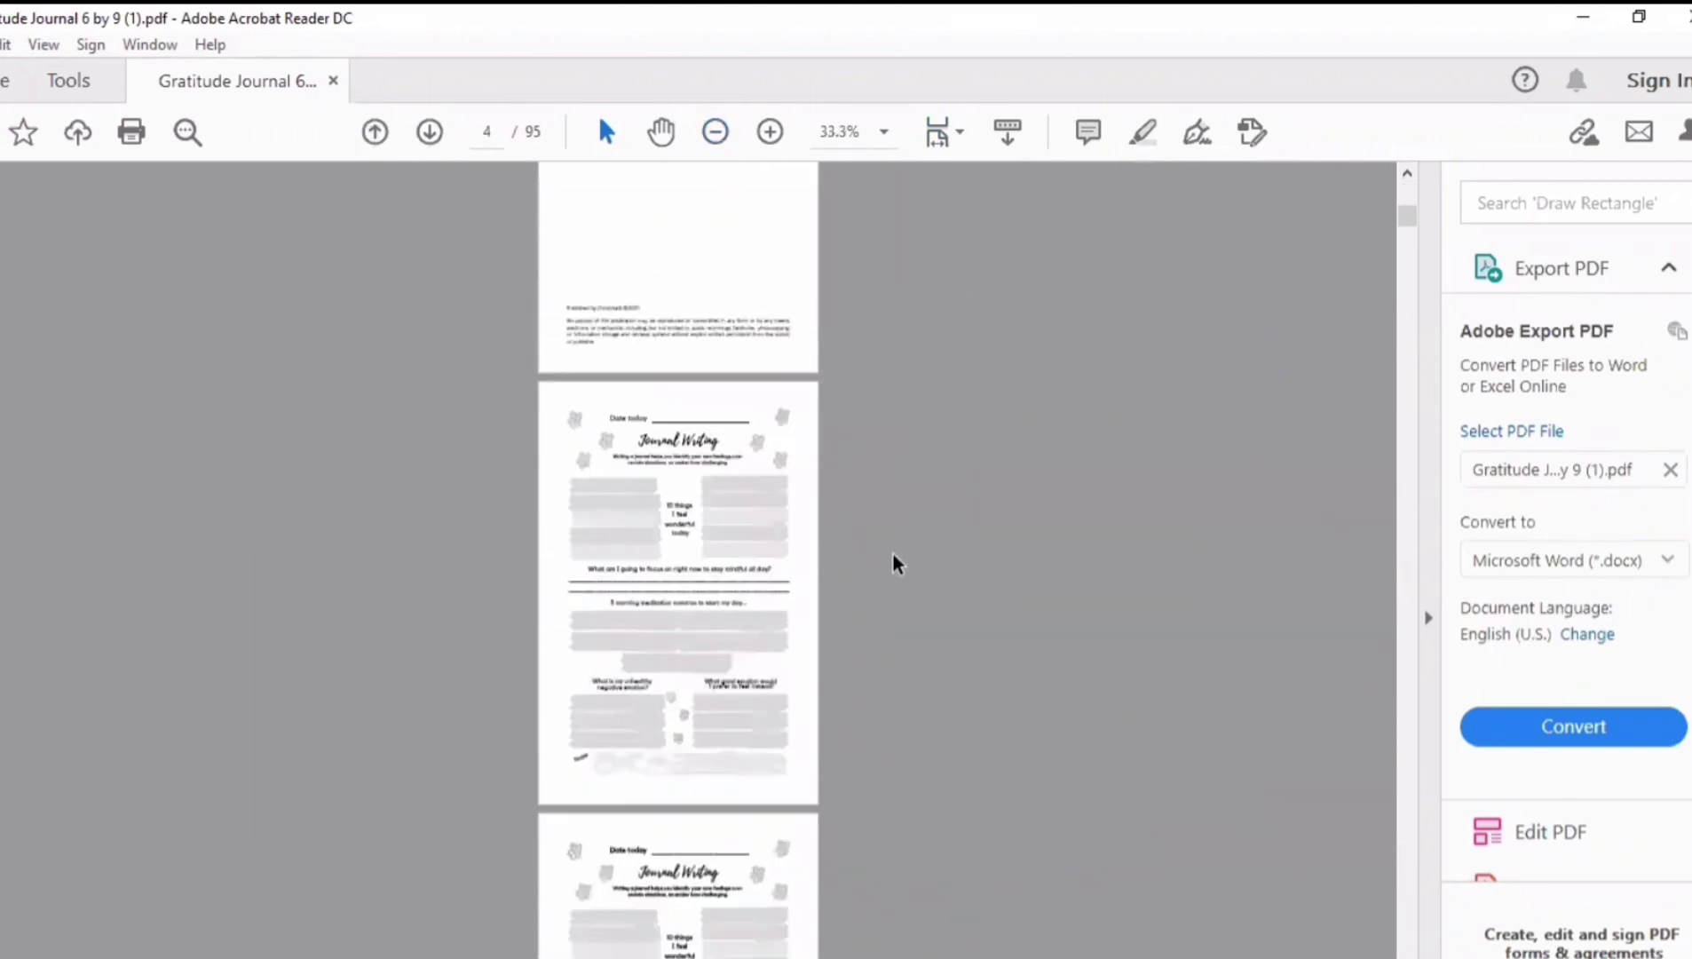
pyautogui.click(771, 132)
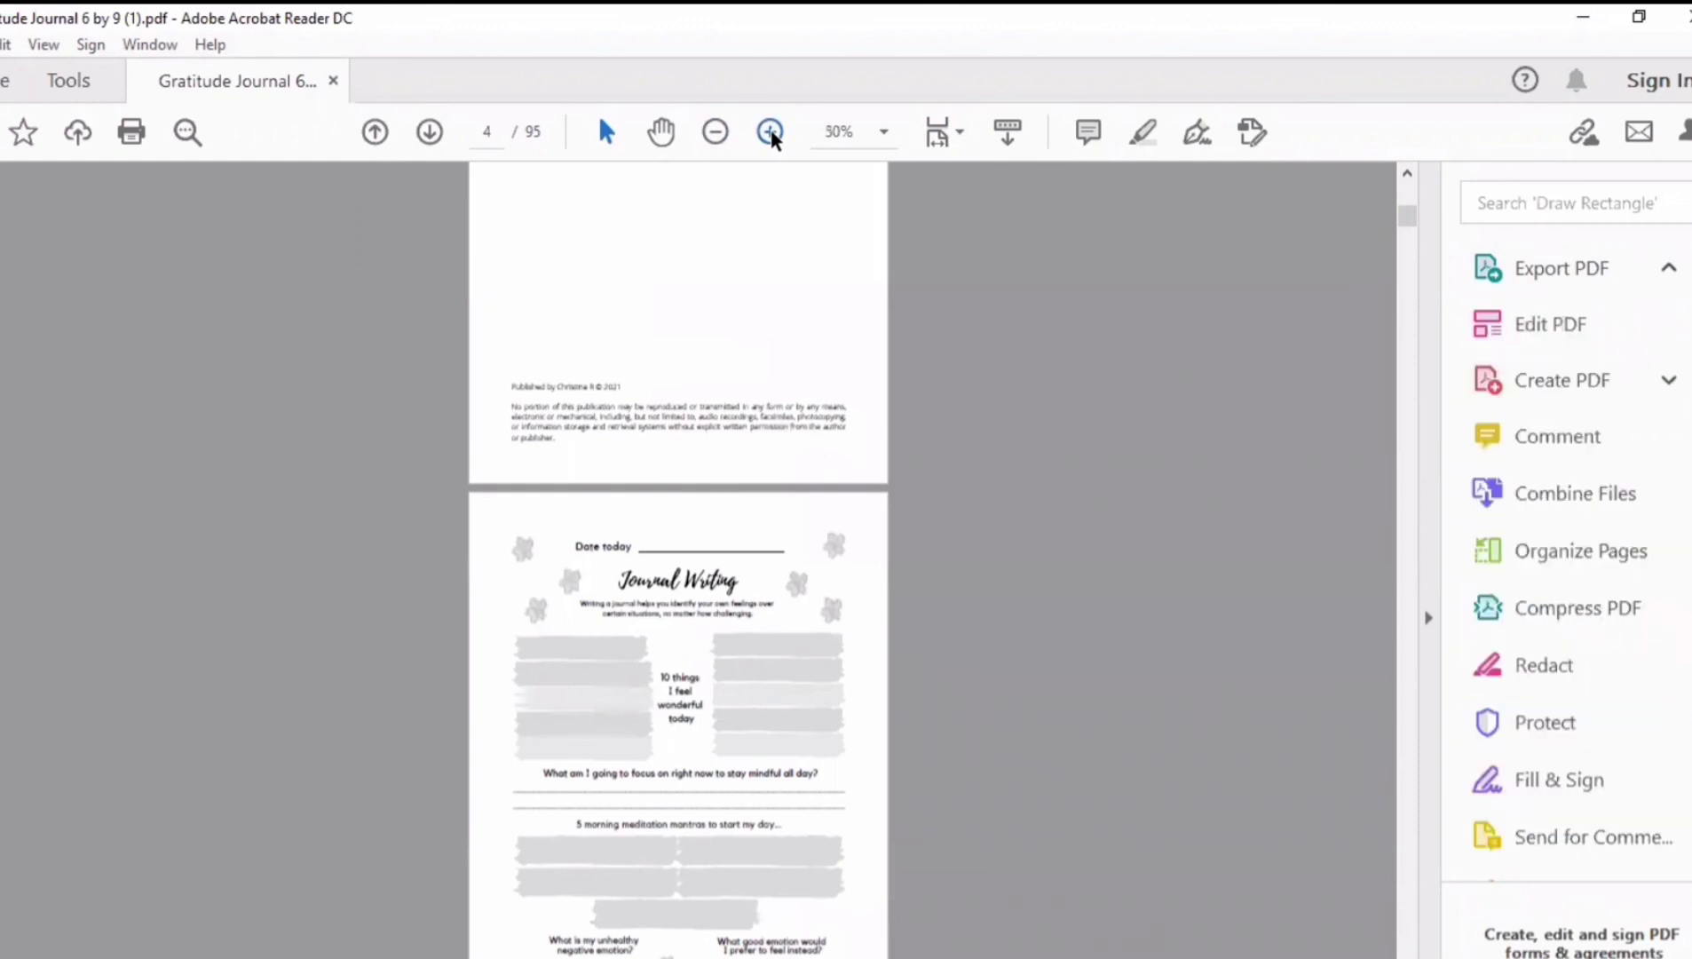
pyautogui.click(770, 132)
pyautogui.scroll(-3, 1092, 584)
pyautogui.scroll(-5, 1091, 584)
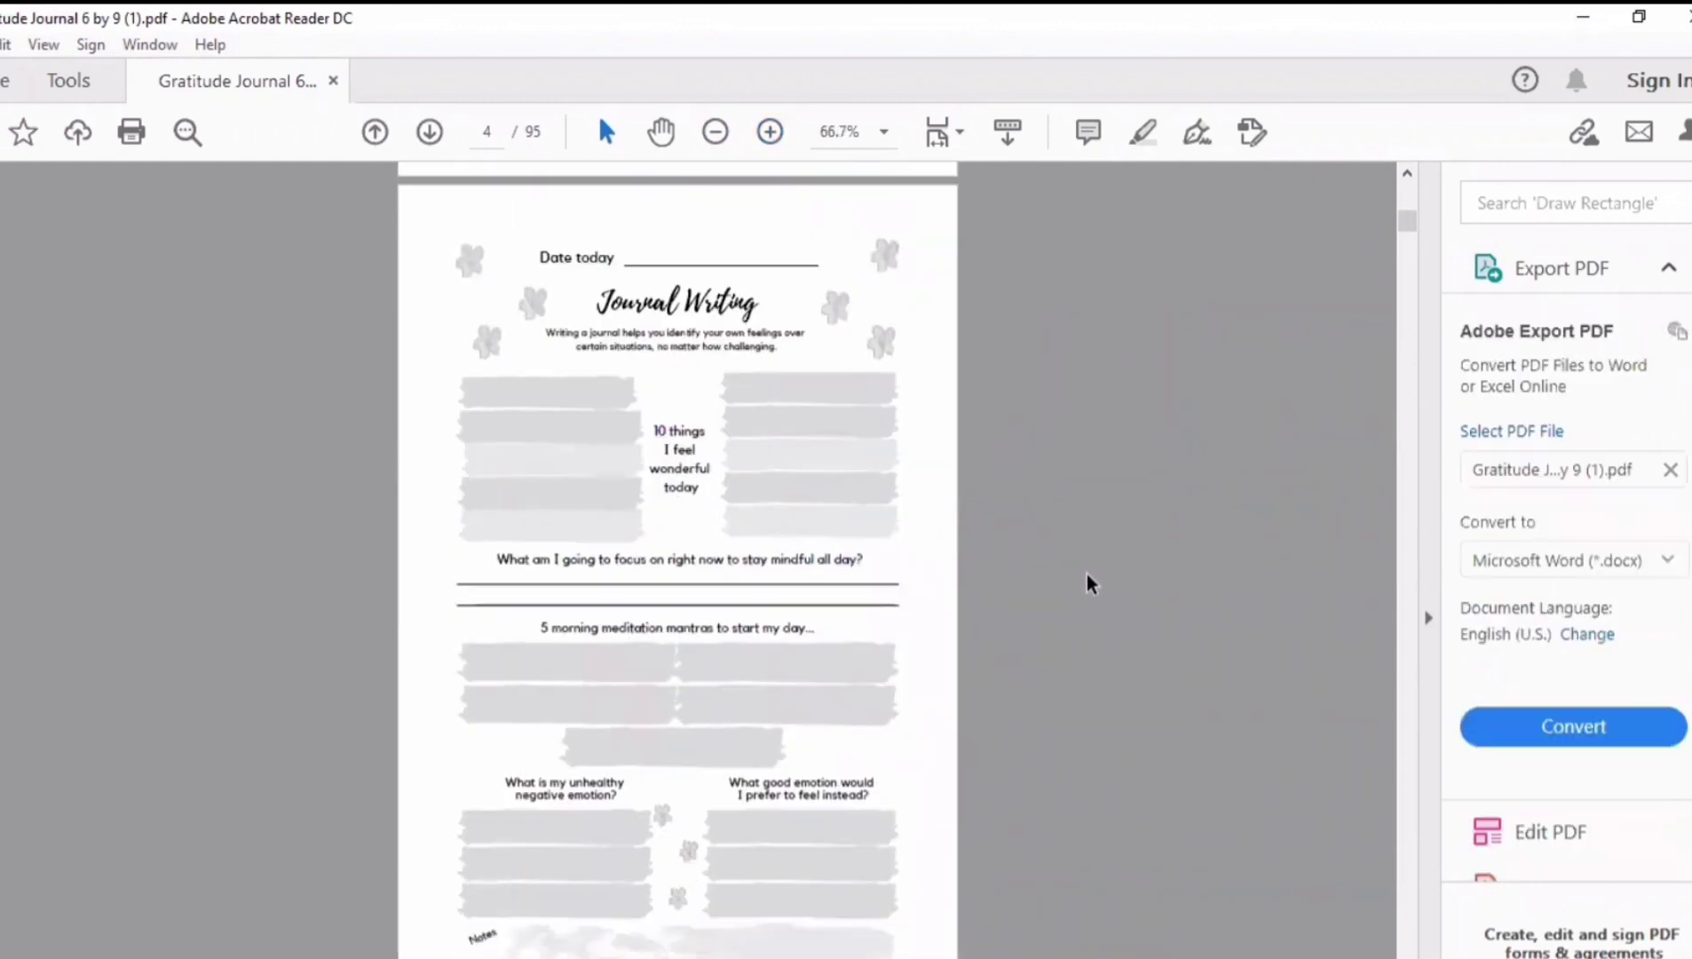
pyautogui.scroll(-5, 1092, 584)
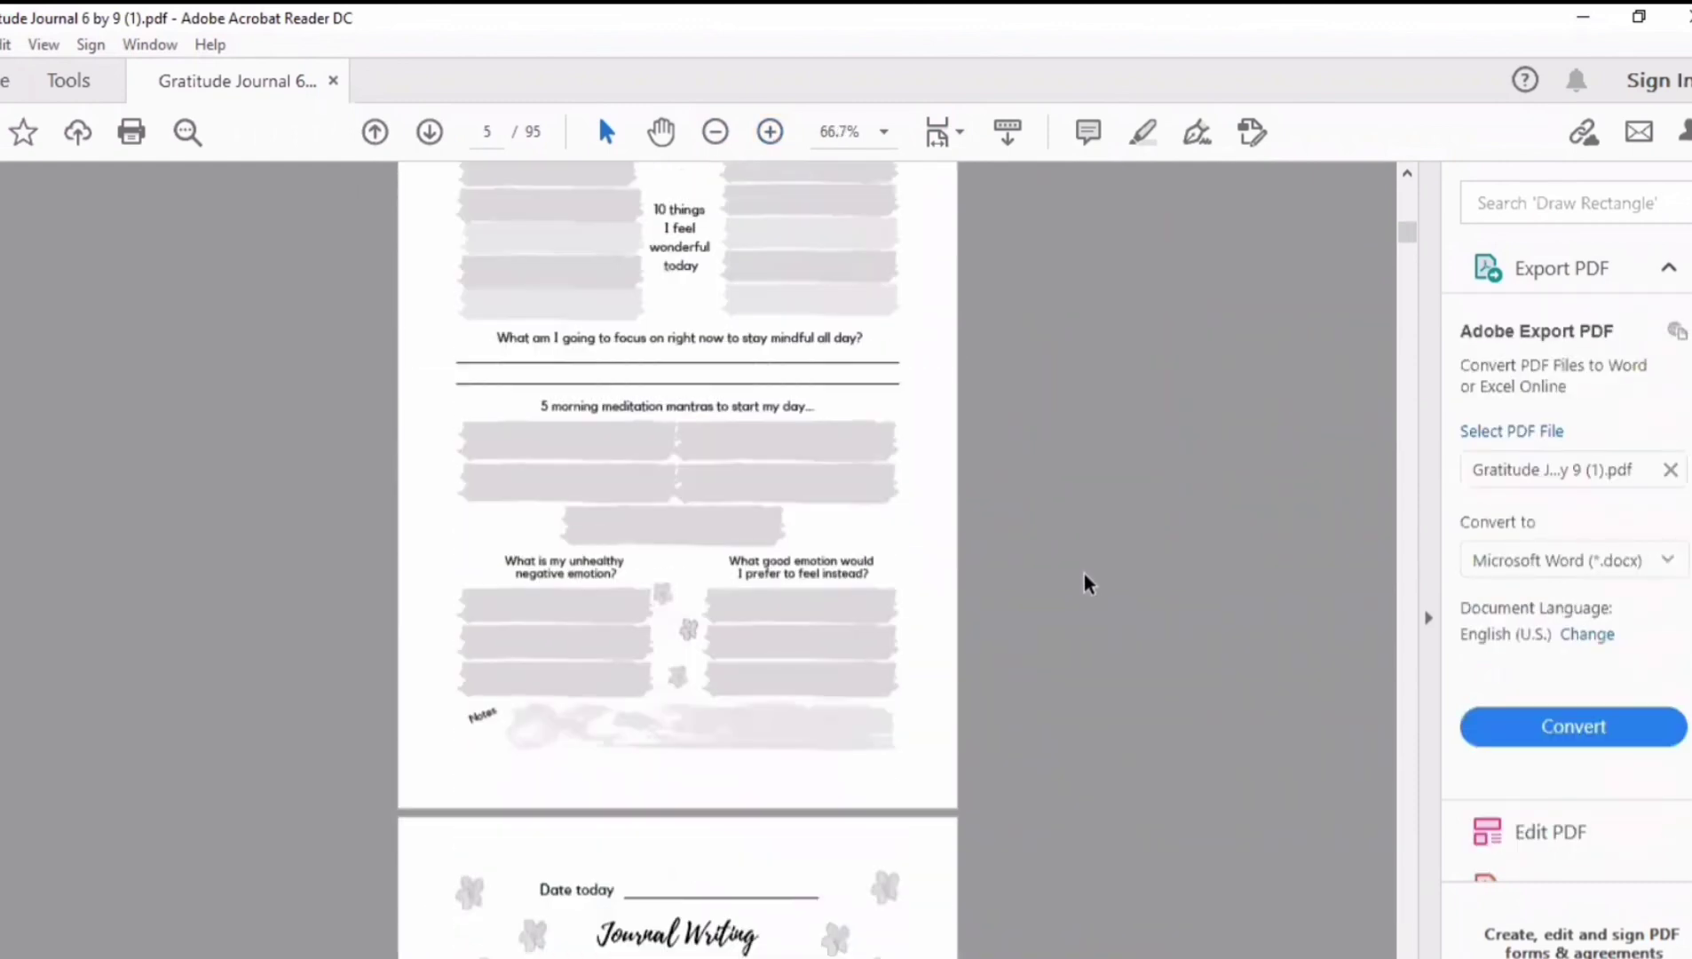
pyautogui.moveTo(1406, 232); pyautogui.dragTo(1407, 196)
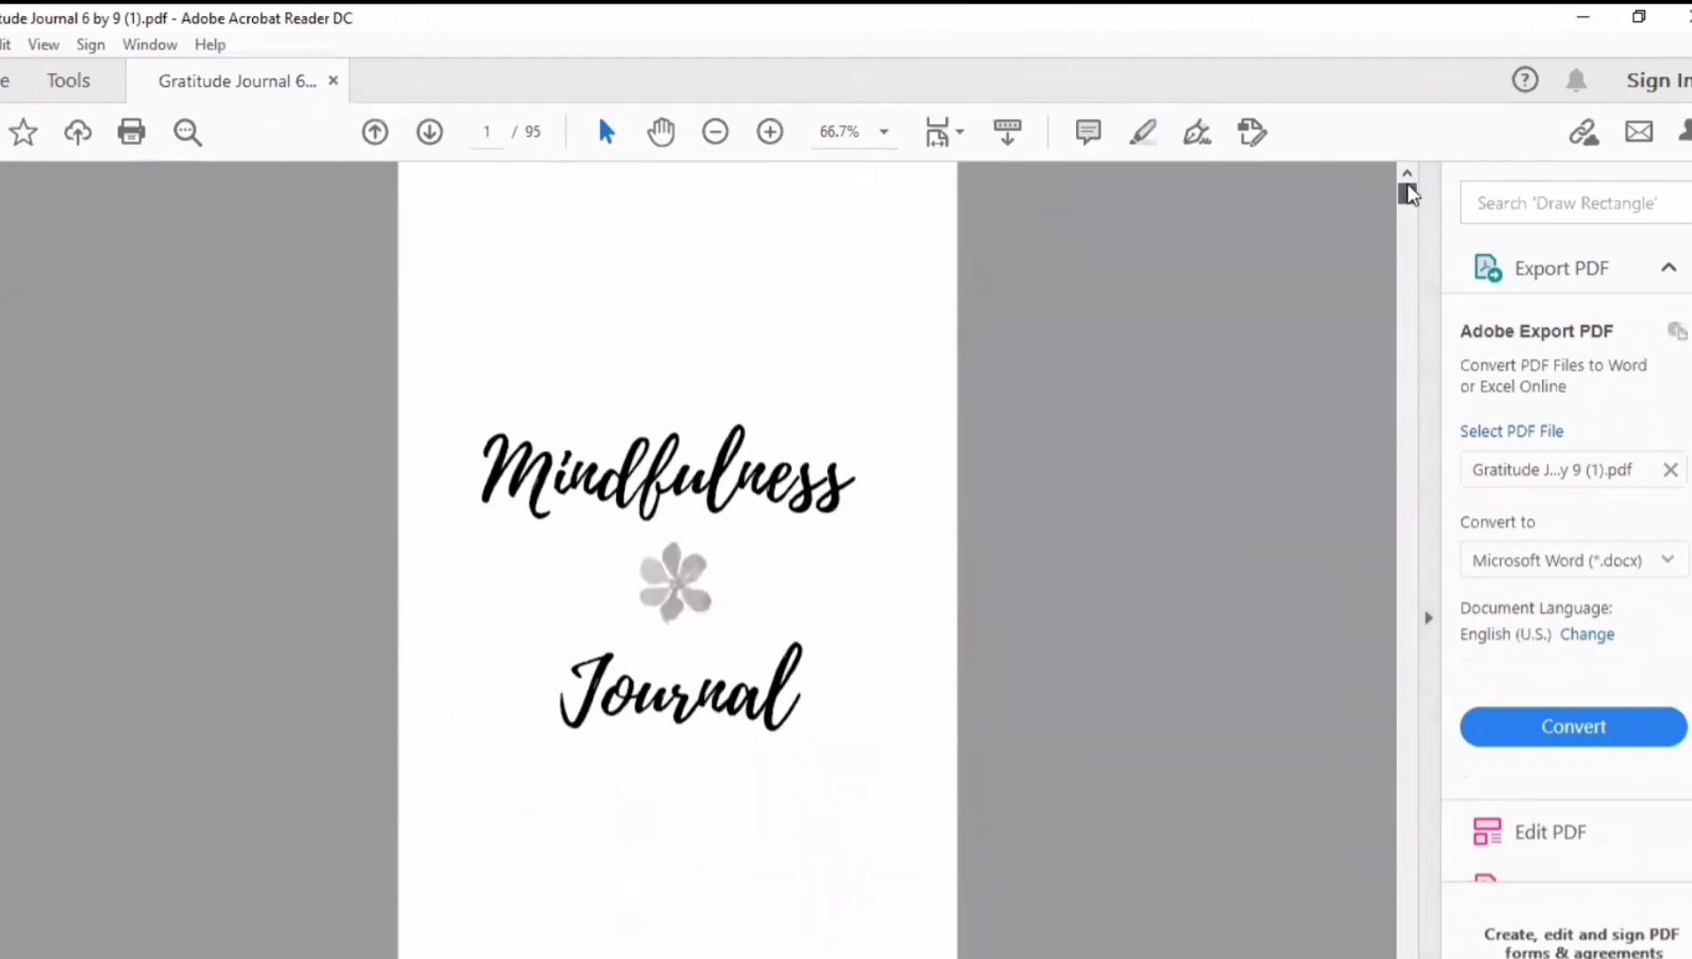